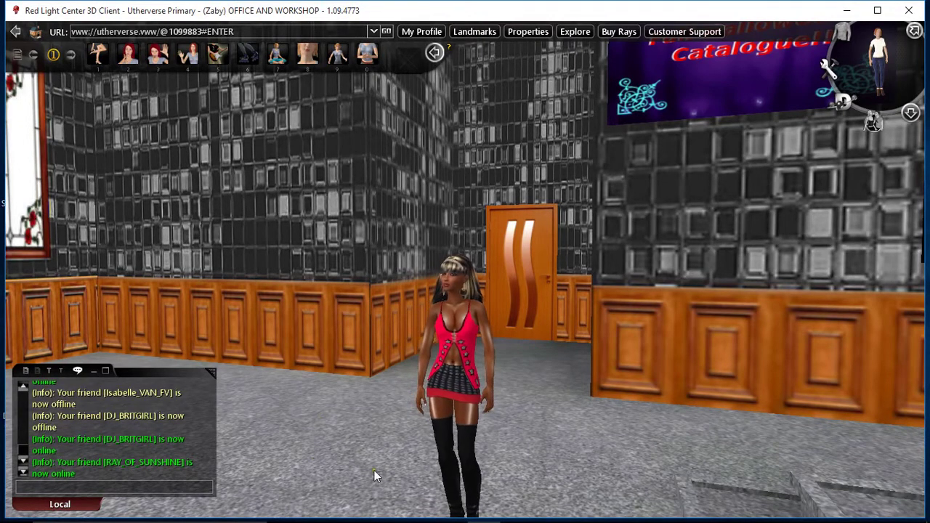
Open File Explorer showing the contents of Expansion Drive (E:)
mouse_move(312, 520)
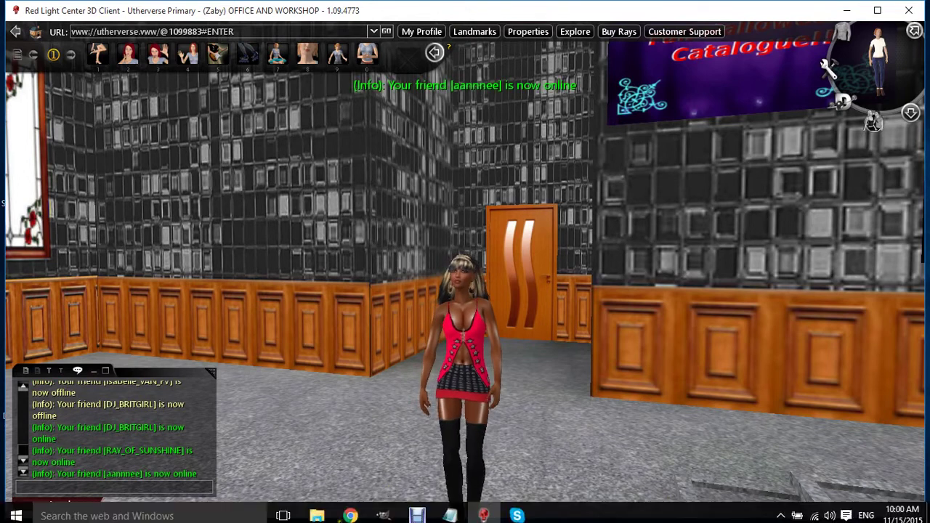
click(317, 509)
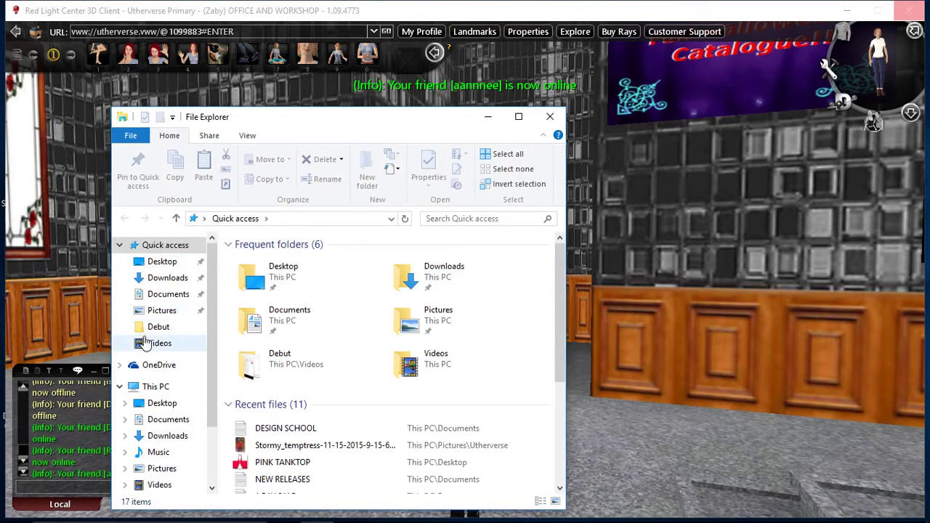
scroll(146, 343, down, 2)
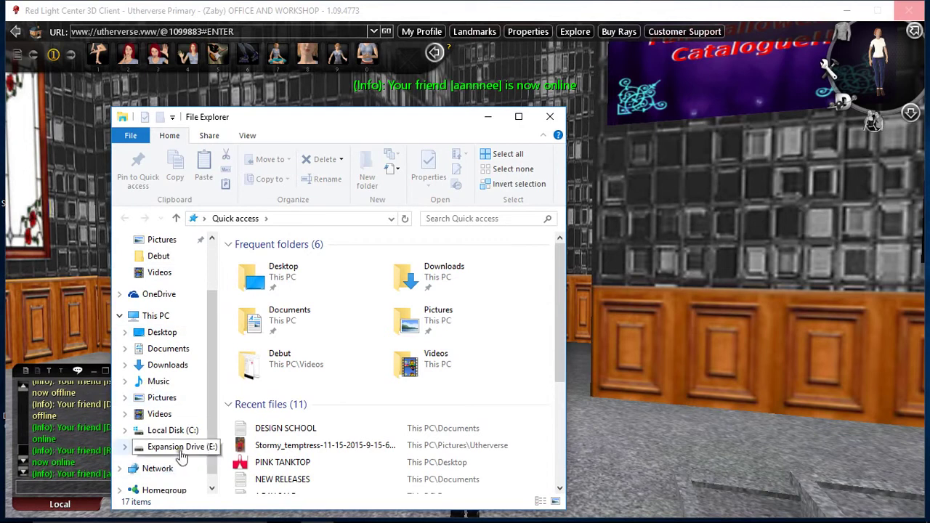
click(178, 448)
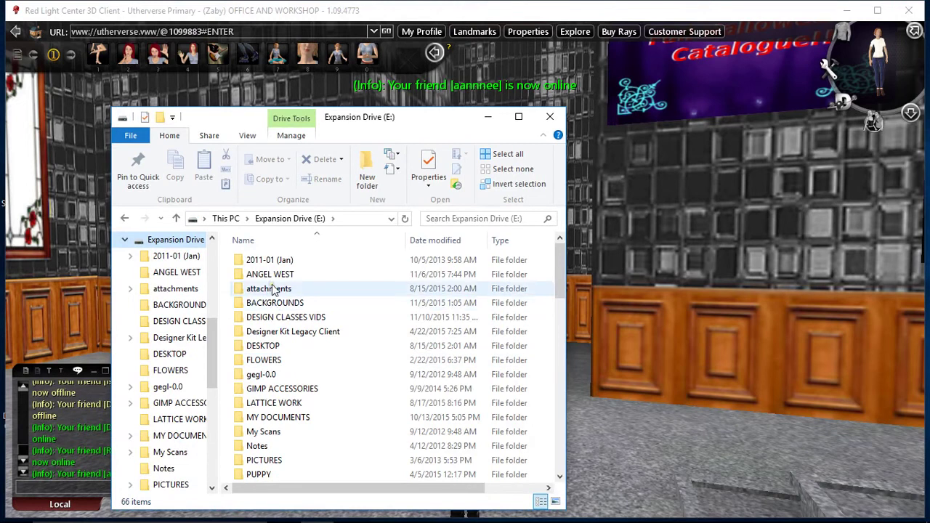
Open the TexturePack folder, move the window up, and select FATextures
scroll(274, 291, down, 3)
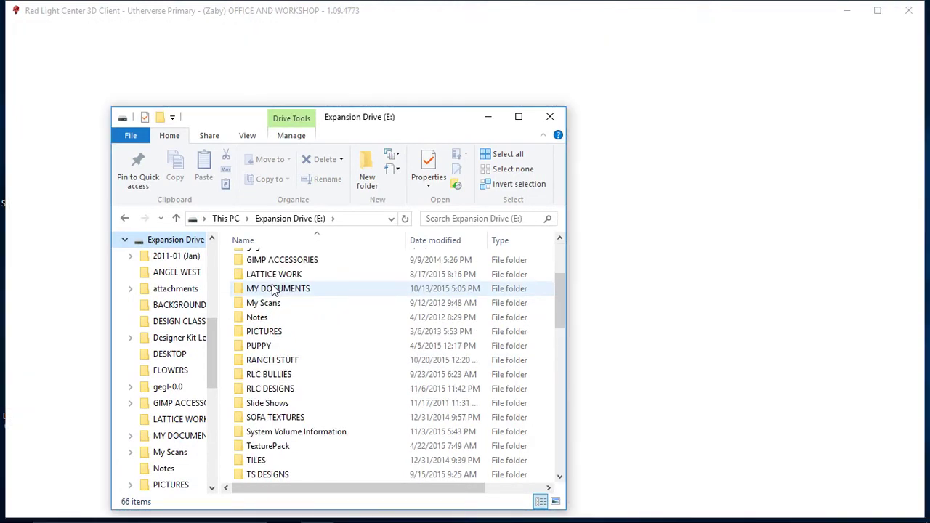
scroll(280, 289, down, 1)
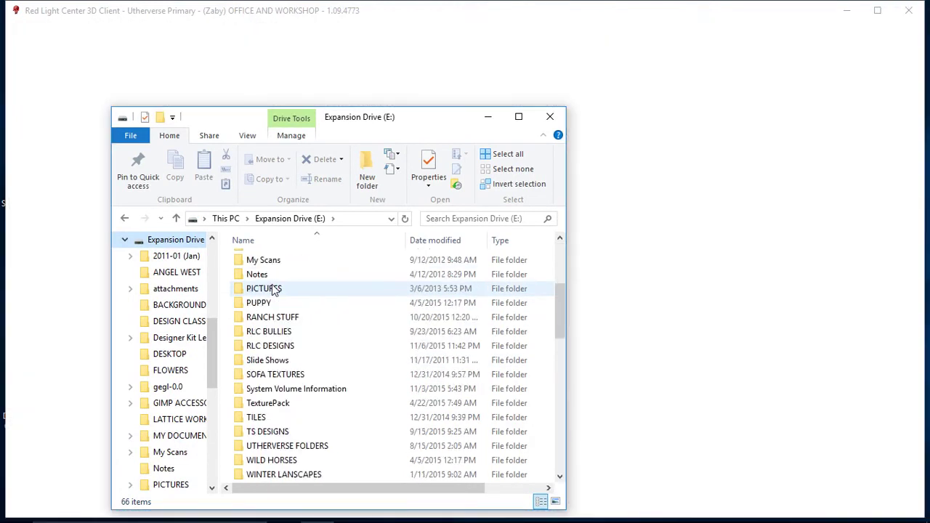
double_click(268, 403)
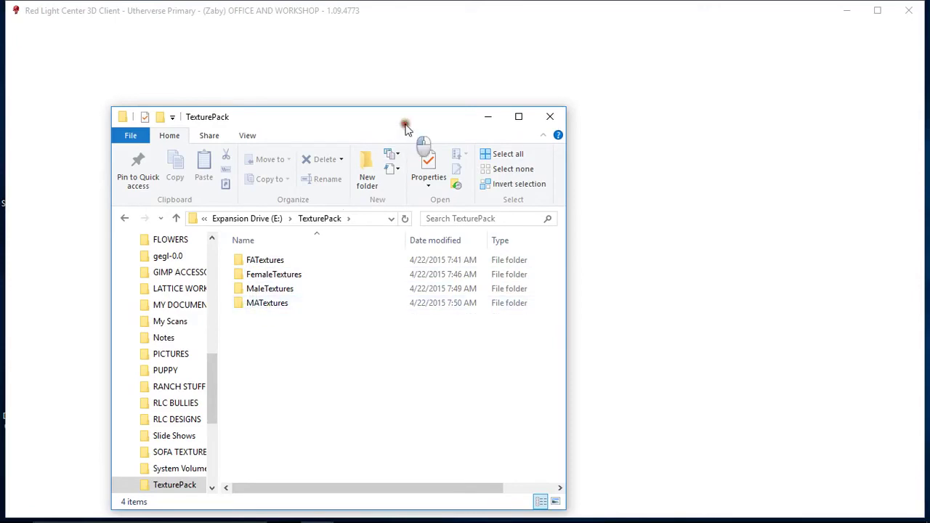
drag(406, 124, 532, 50)
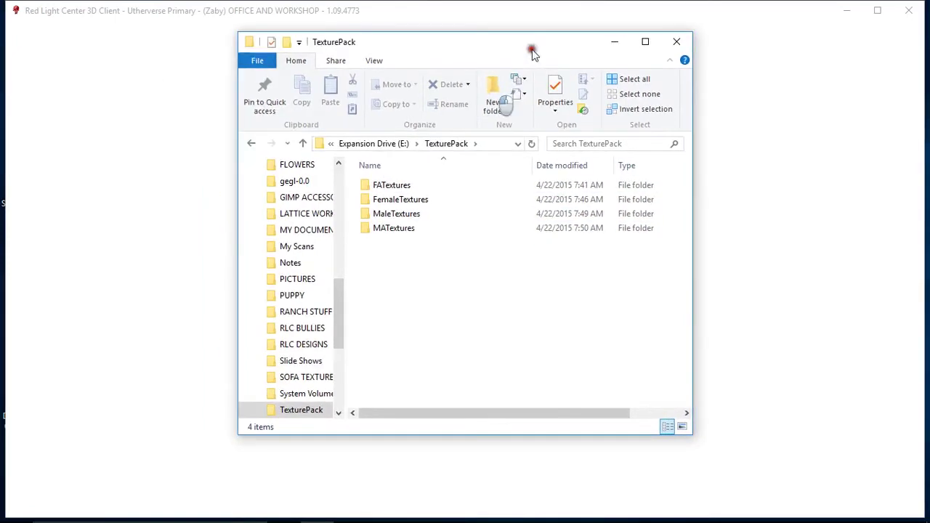
click(398, 189)
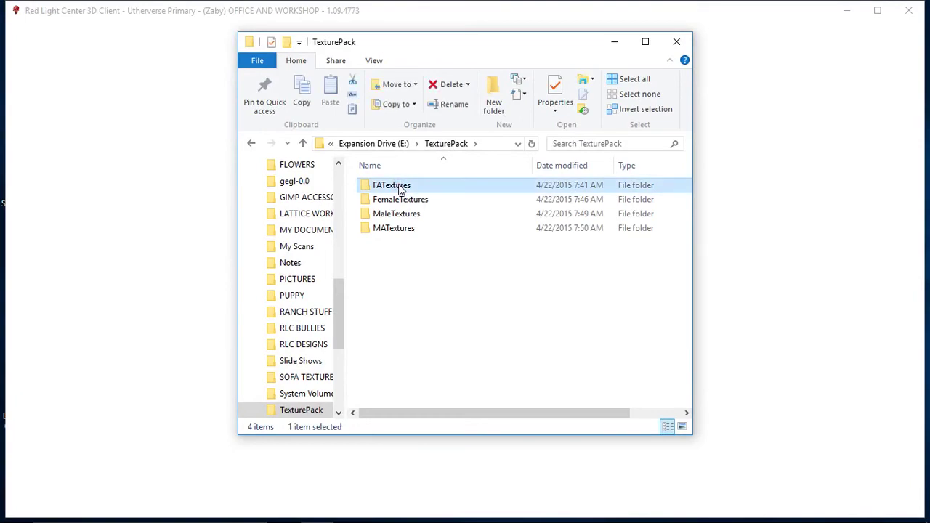
Browse the 1,341 FATextures images in a maximized window, then return to TexturePack
double_click(398, 188)
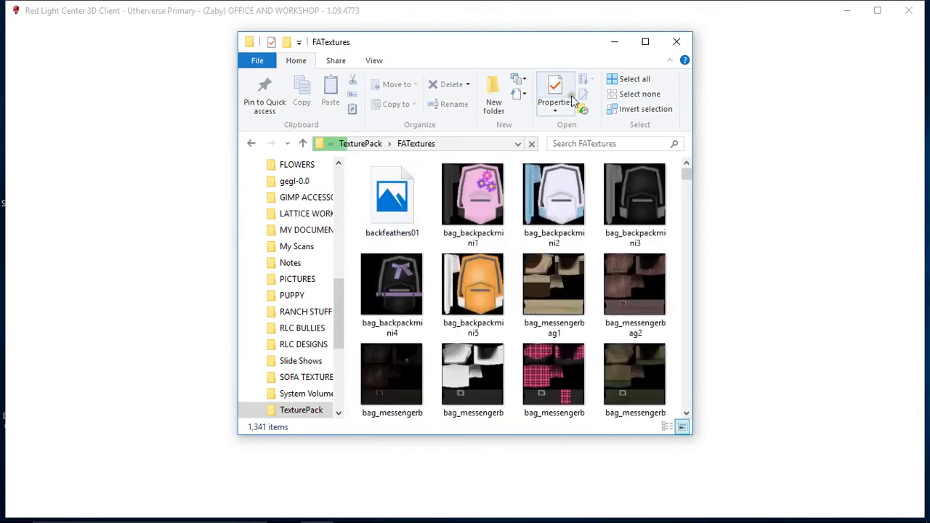
click(645, 42)
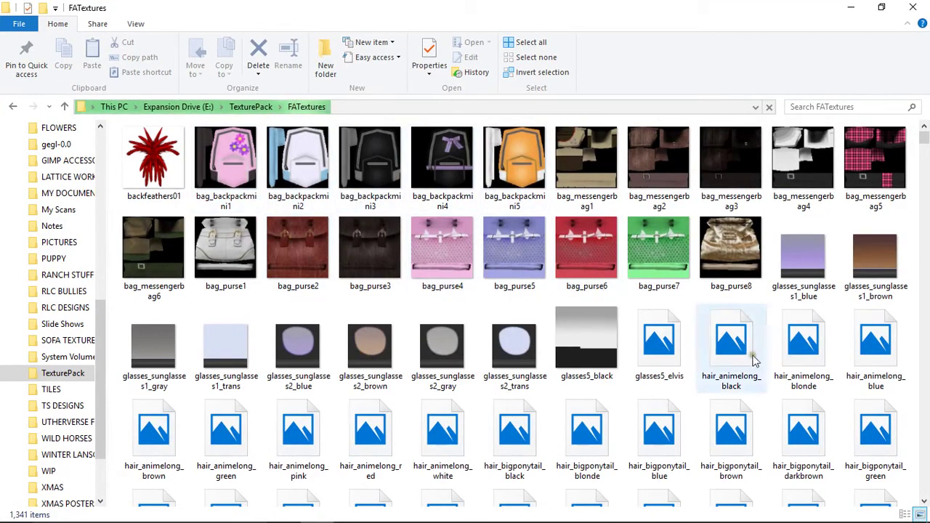
scroll(442, 367, down, 5)
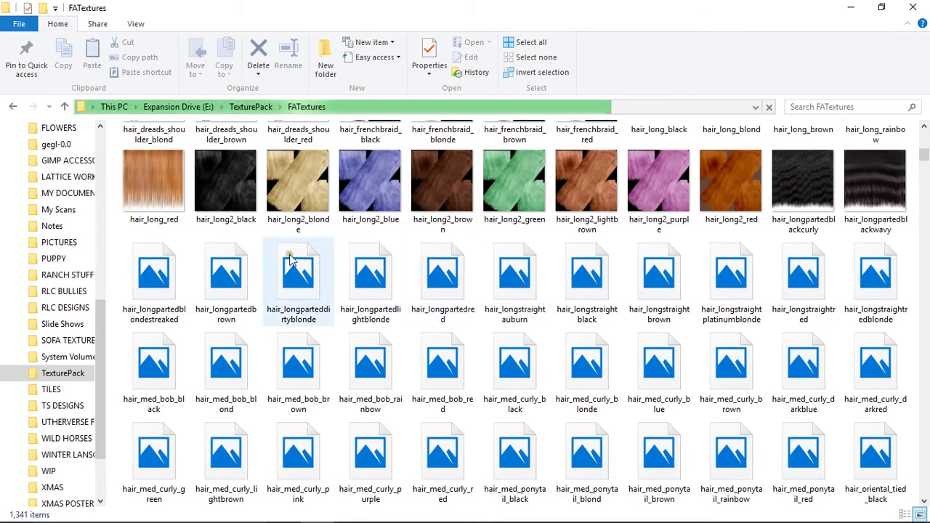
scroll(424, 293, down, 7)
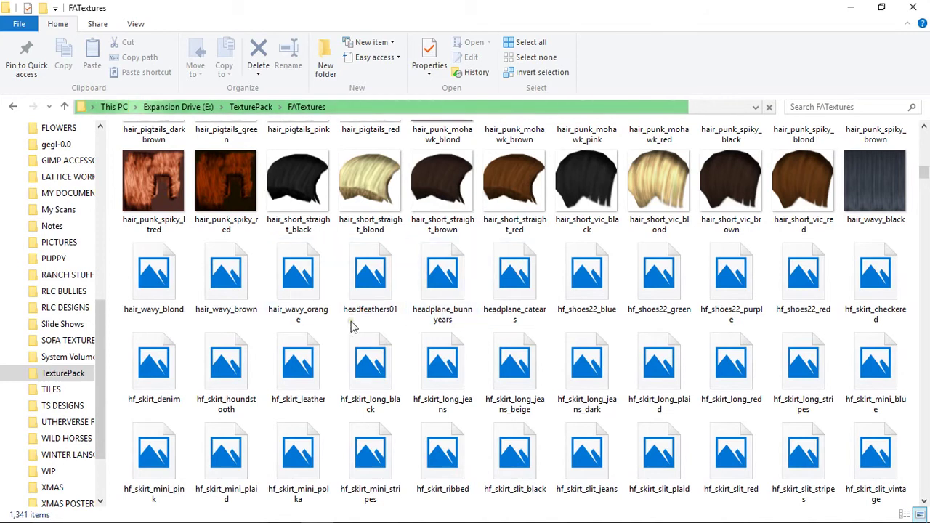
scroll(350, 327, down, 5)
scroll(350, 327, down, 10)
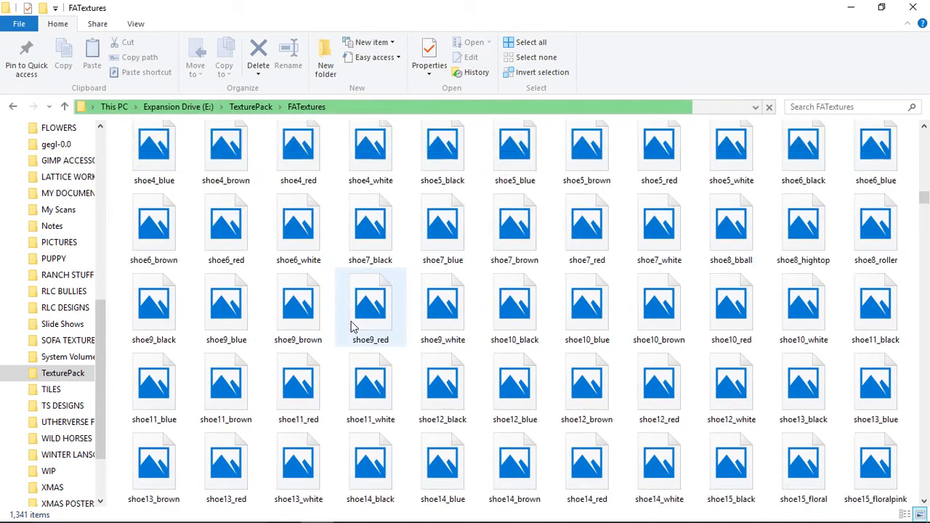
scroll(347, 325, down, 10)
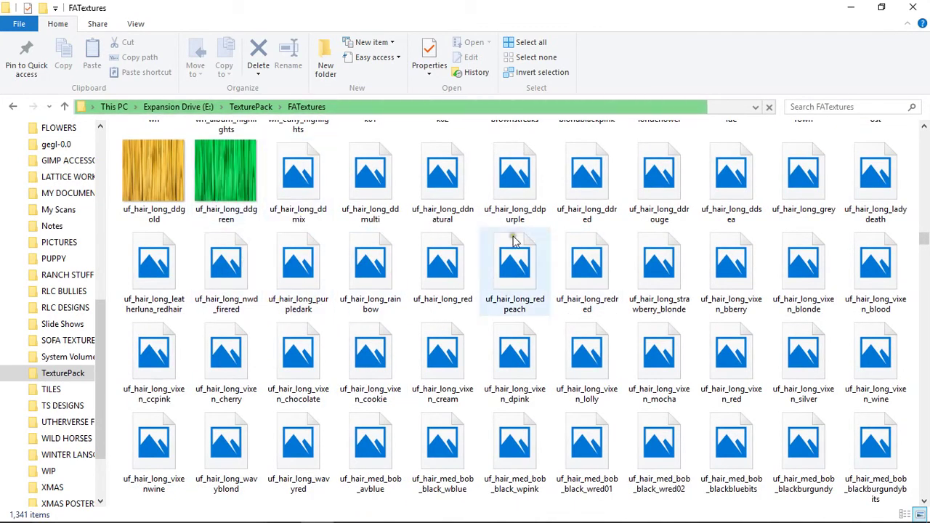
scroll(329, 310, down, 3)
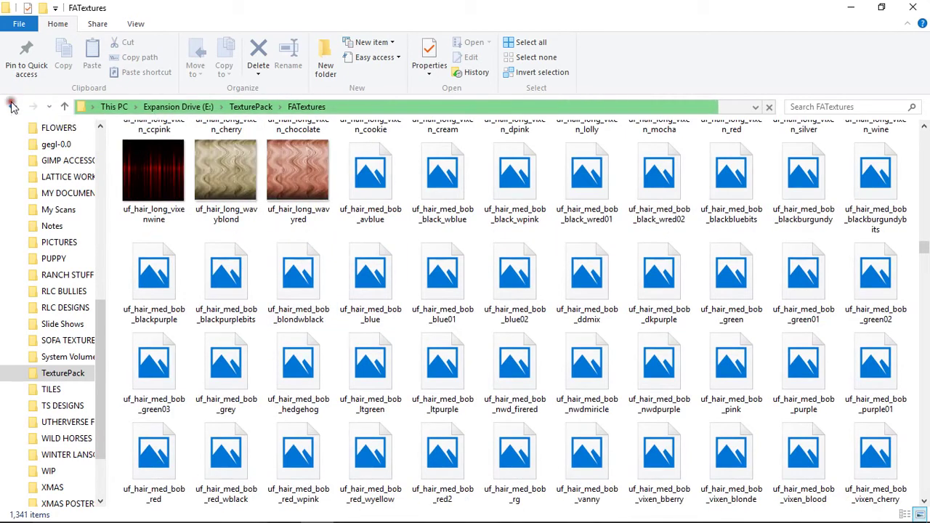
click(13, 107)
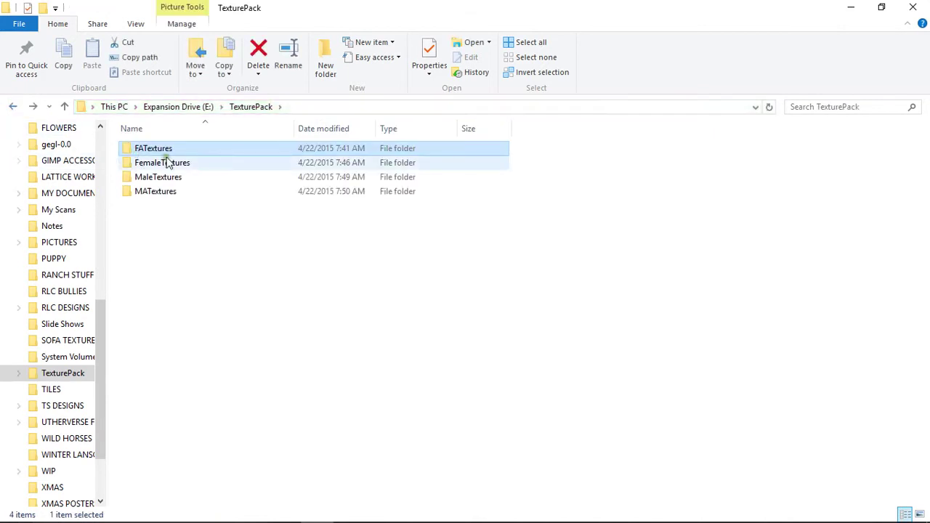
Open FemaleTextures, scroll to the hful_jeans thumbnails, and select hful_jeans_blue
double_click(174, 166)
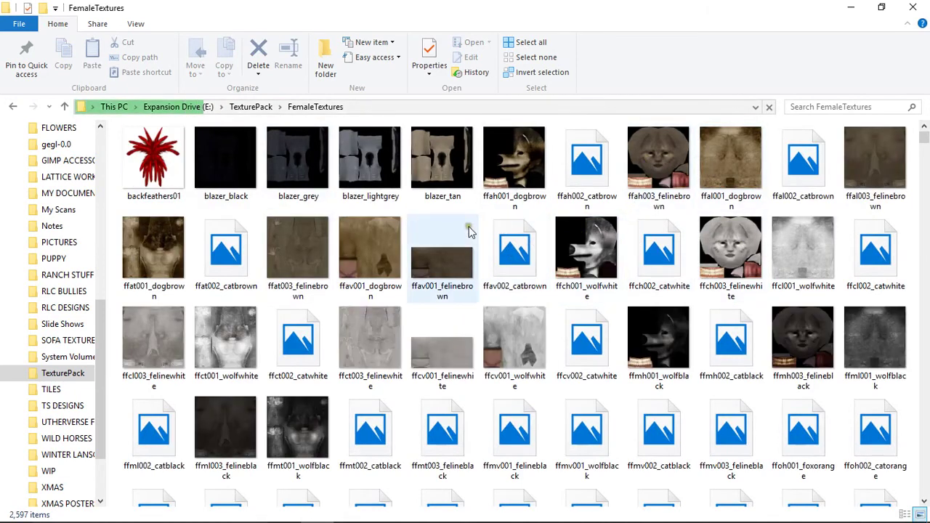
scroll(468, 231, down, 10)
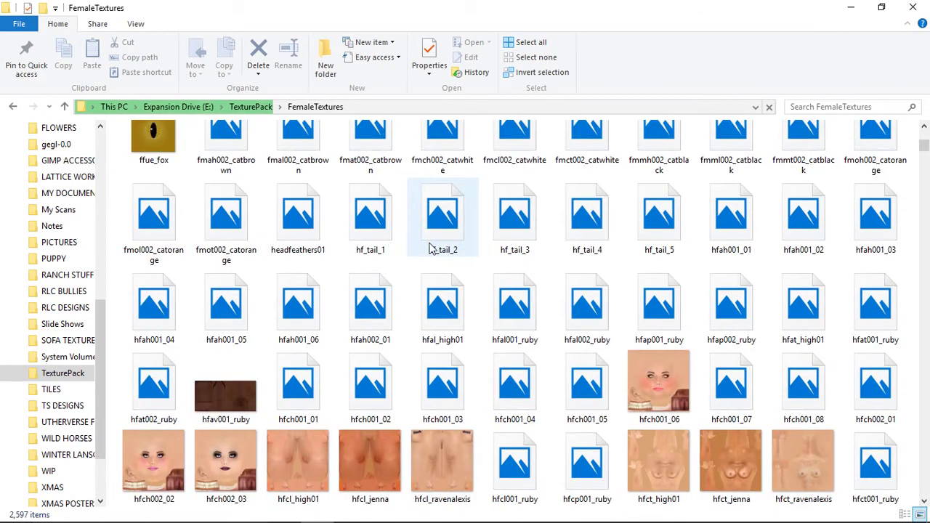
scroll(432, 245, down, 3)
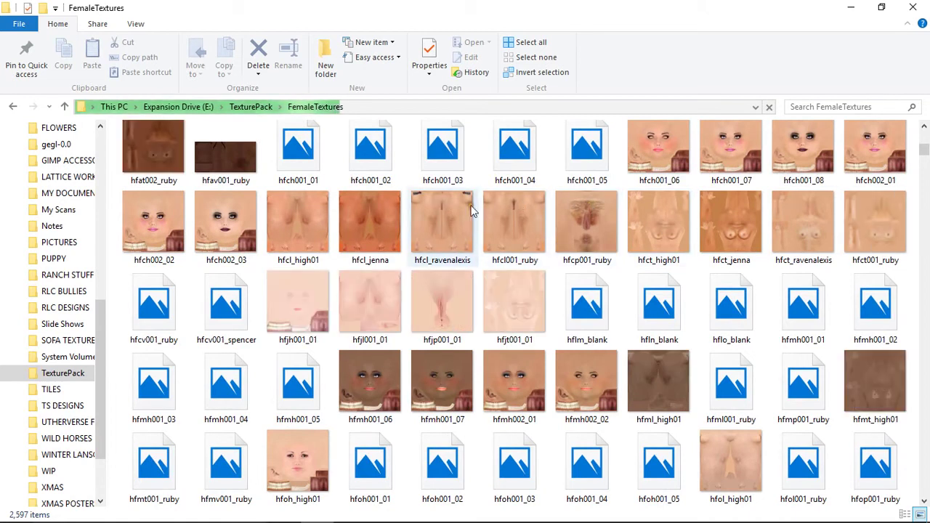
scroll(337, 230, down, 10)
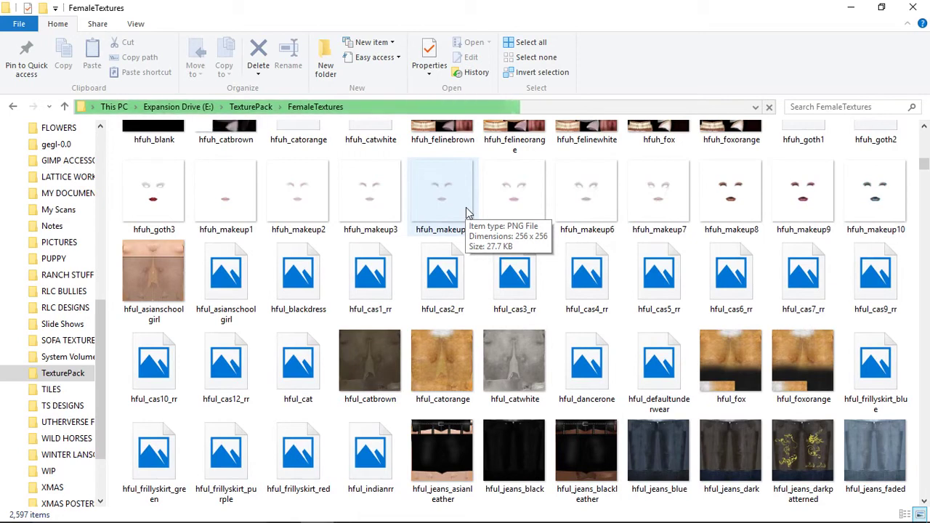
scroll(402, 256, down, 3)
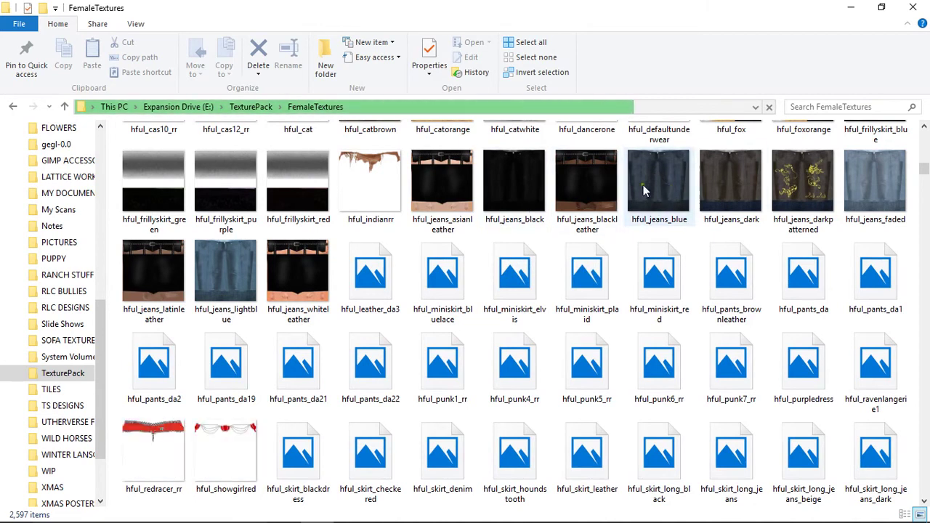
mouse_move(654, 180)
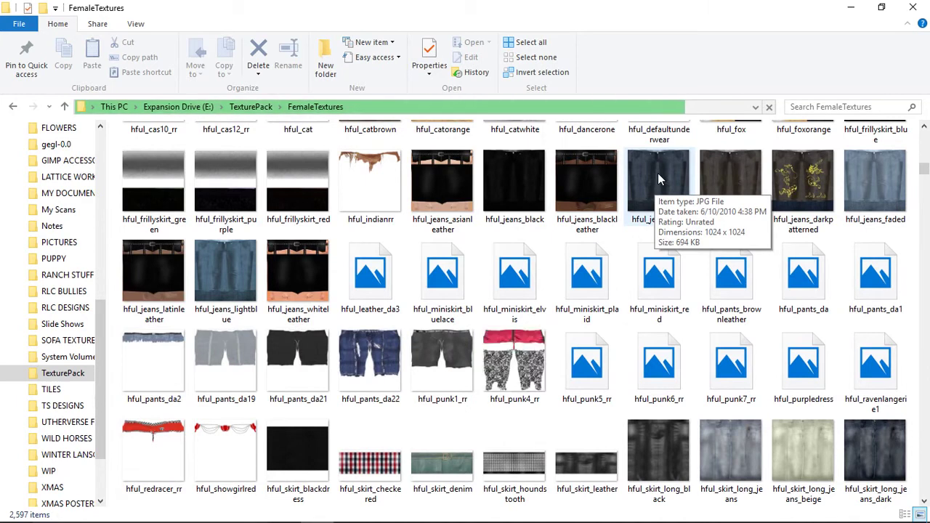
click(657, 173)
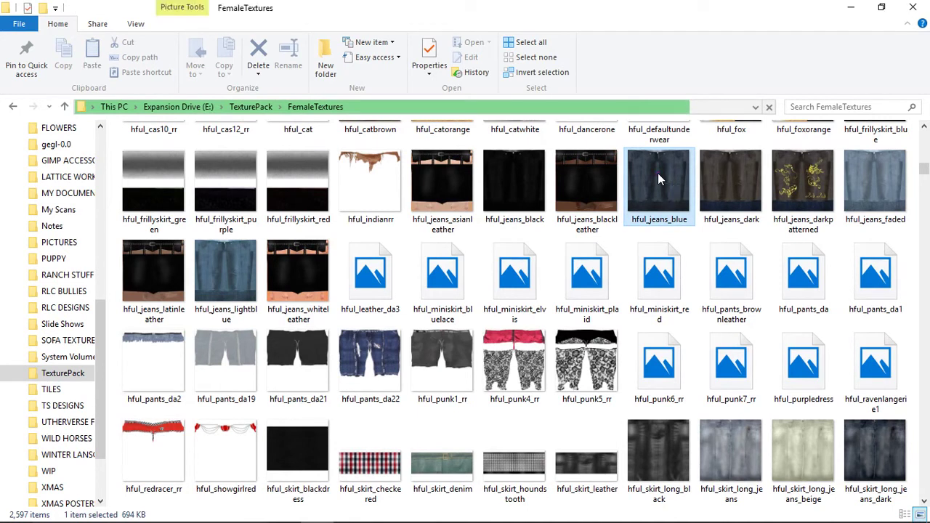
Choose to open hful_jeans_blue with 'Look for another app on this PC'
right_click(658, 173)
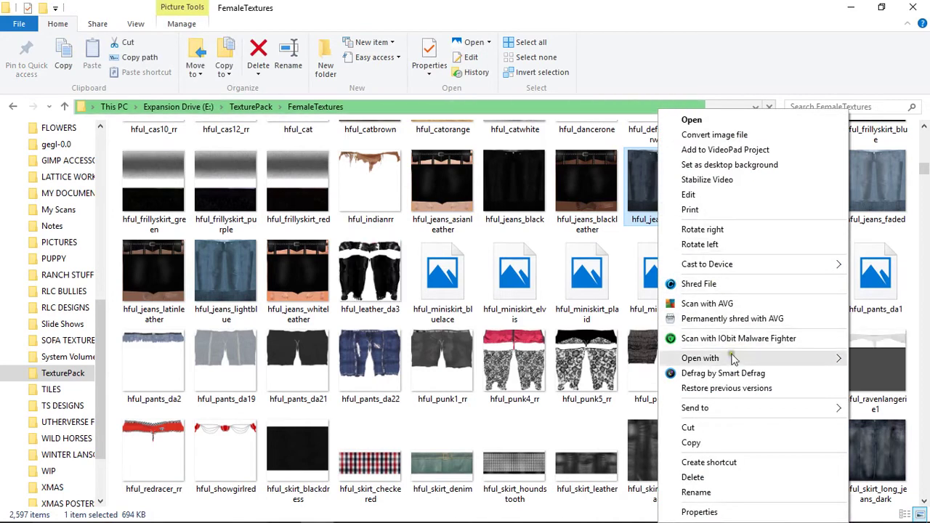
mouse_move(734, 358)
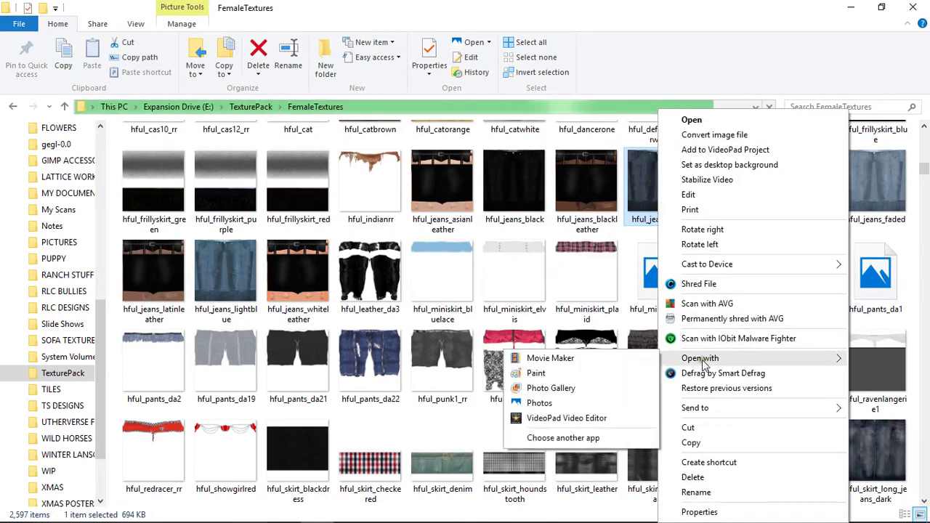
click(557, 438)
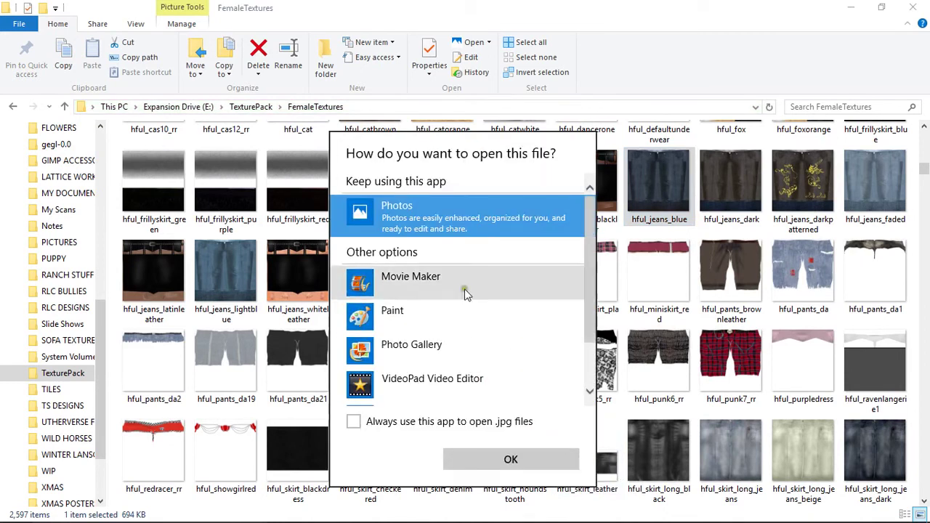
scroll(440, 326, down, 2)
click(378, 387)
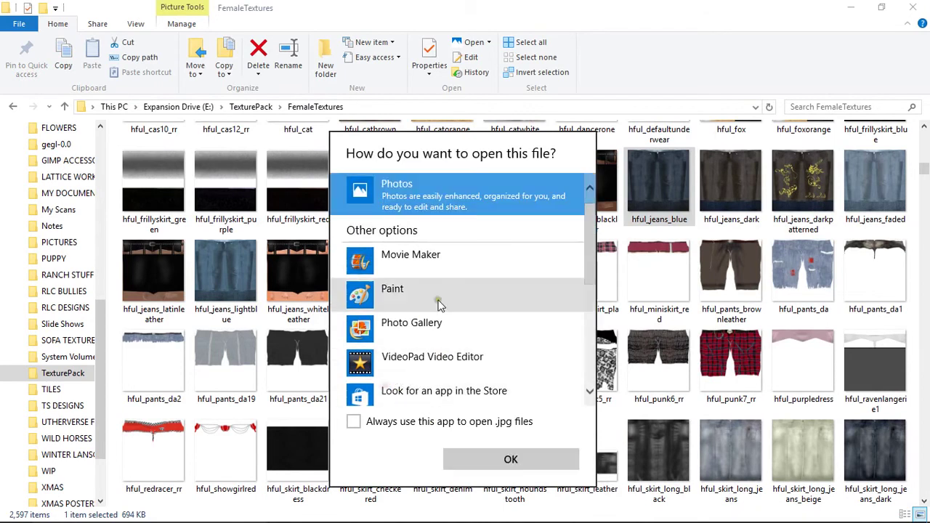
scroll(436, 296, down, 2)
scroll(434, 303, down, 5)
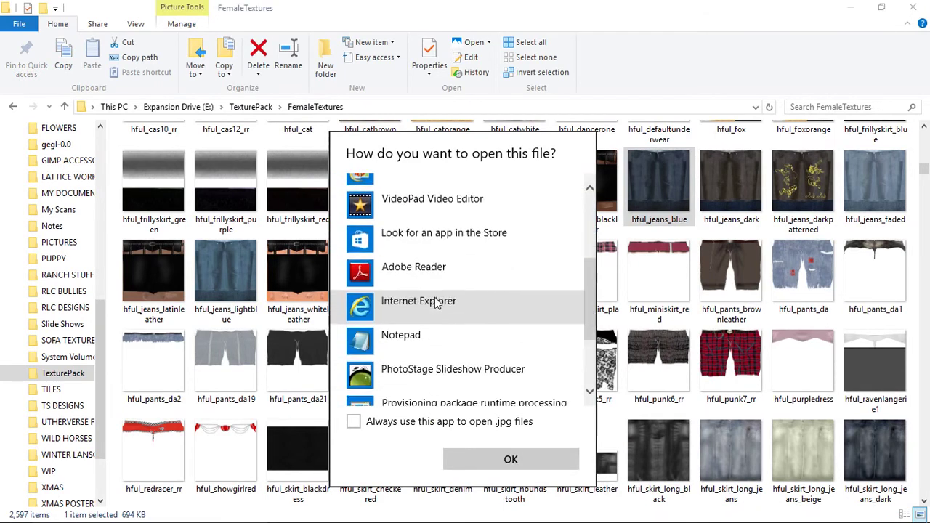
scroll(434, 298, down, 1)
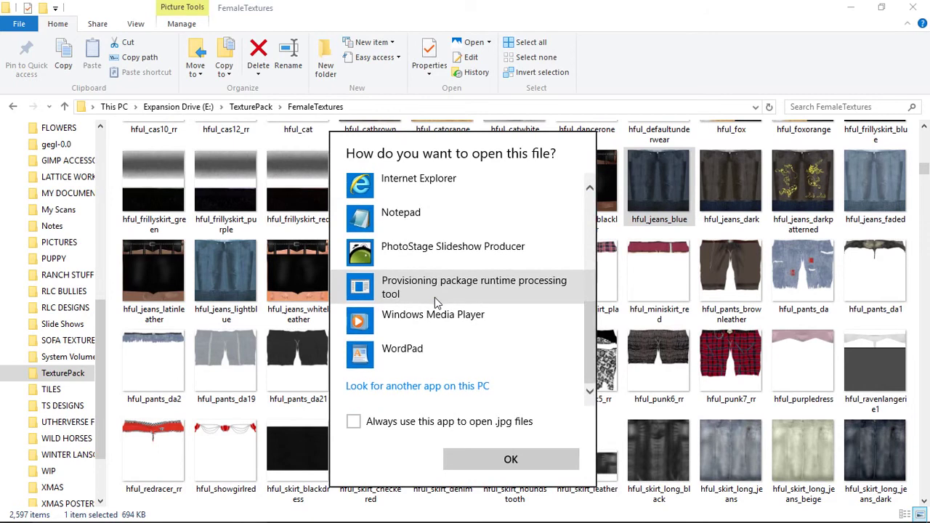
click(427, 386)
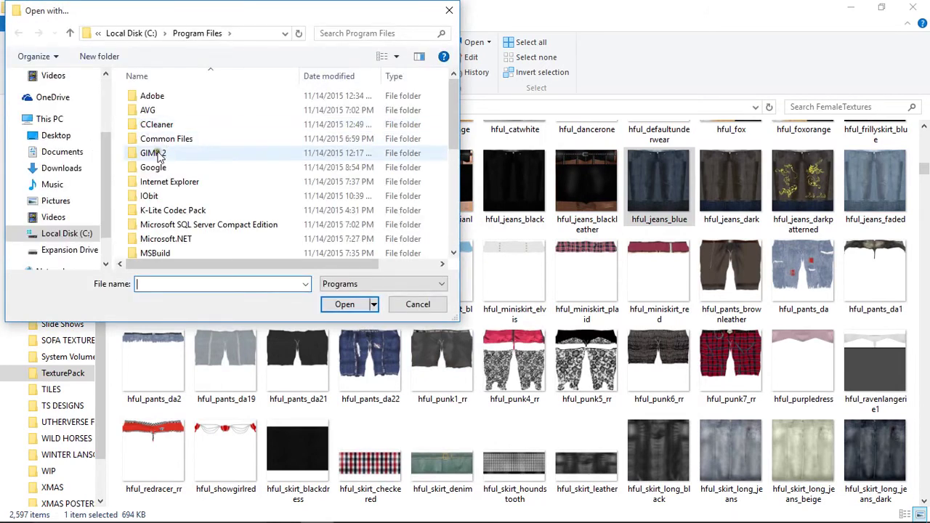
Open the jeans texture with gimp-2.8 from C:\Program Files\GIMP 2\bin
double_click(158, 154)
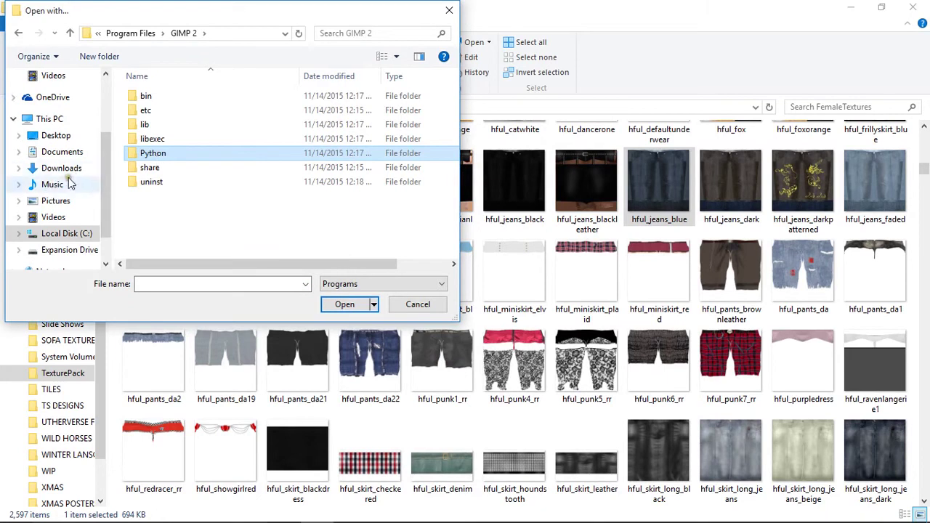
click(63, 235)
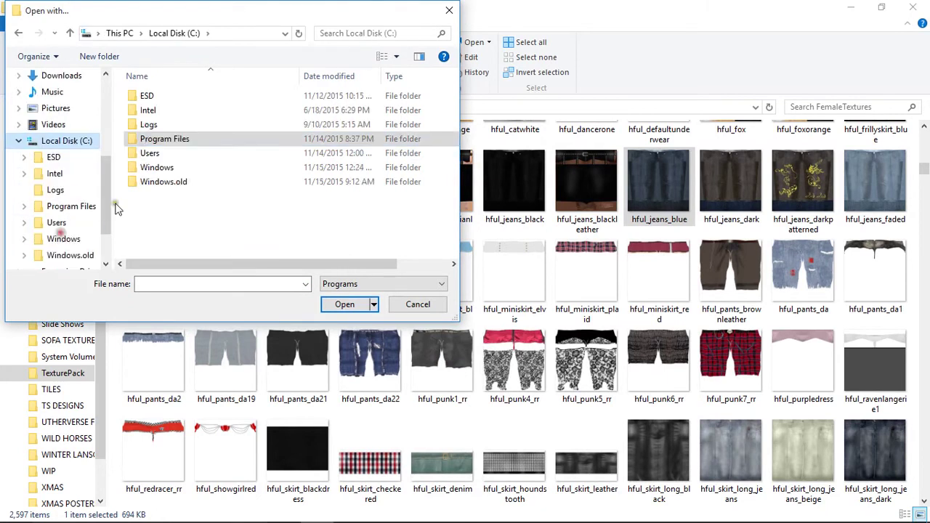
double_click(165, 143)
double_click(165, 153)
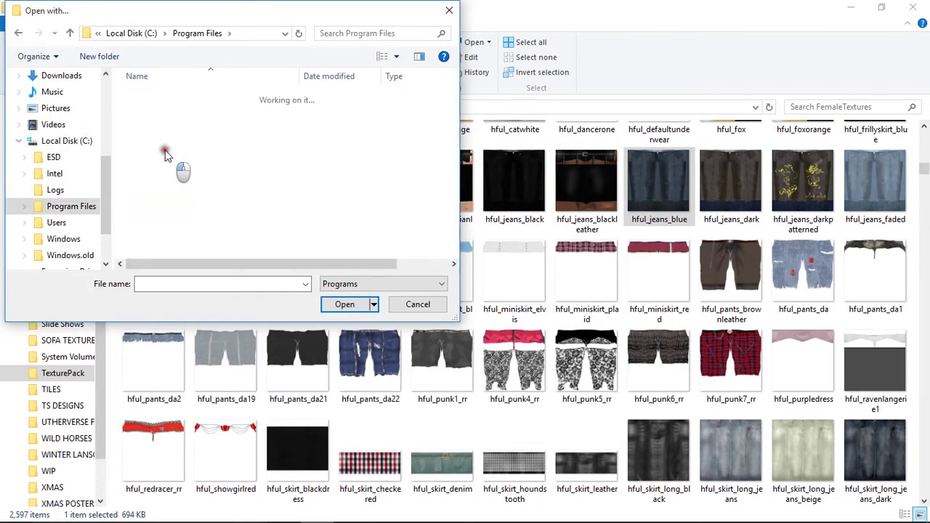
click(154, 97)
double_click(153, 98)
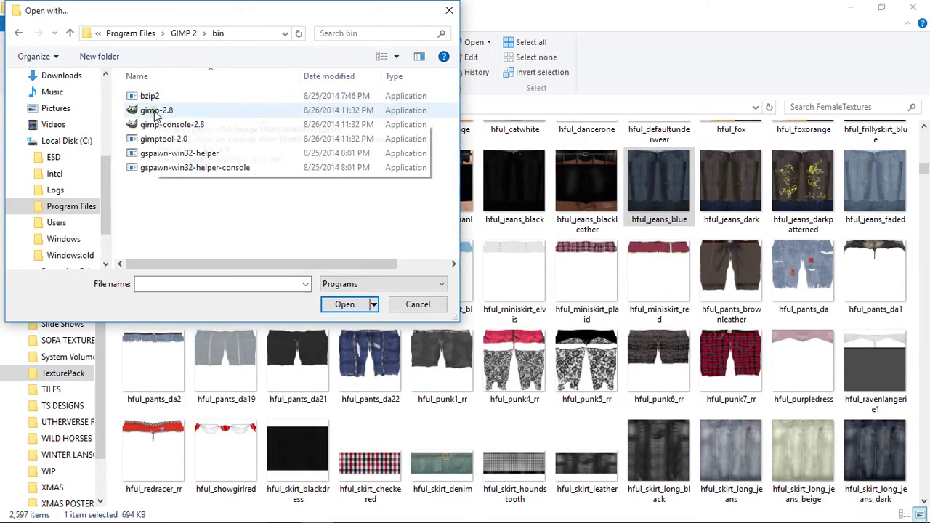
click(154, 110)
click(344, 305)
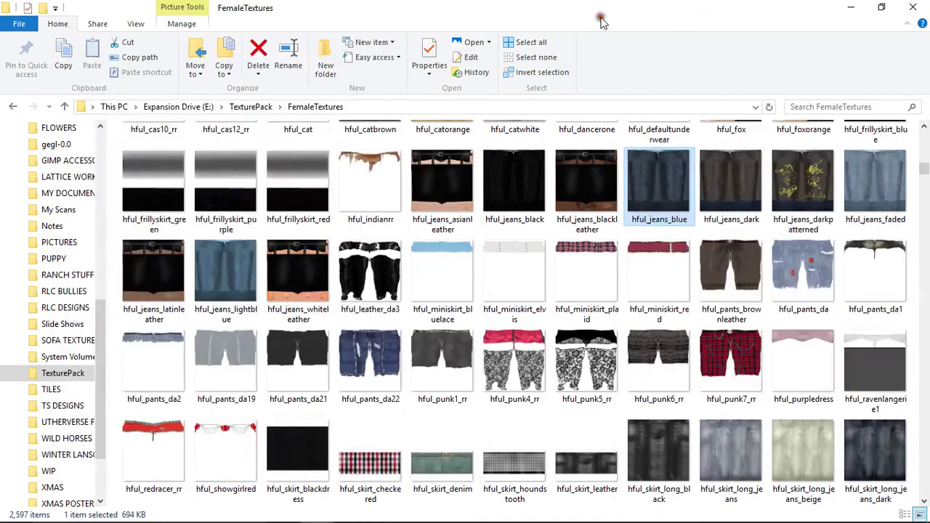
Close File Explorer, shift GIMP's image window right, and raise the Toolbox
click(597, 20)
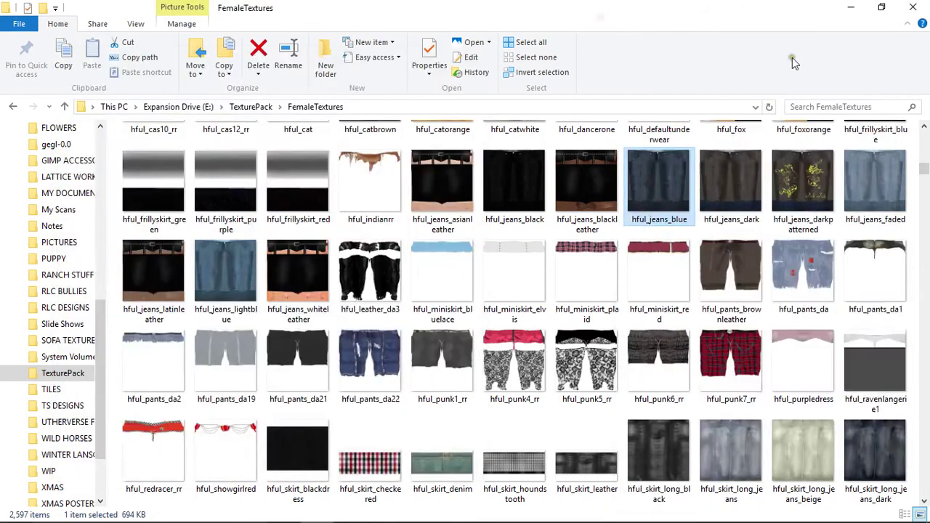
click(881, 8)
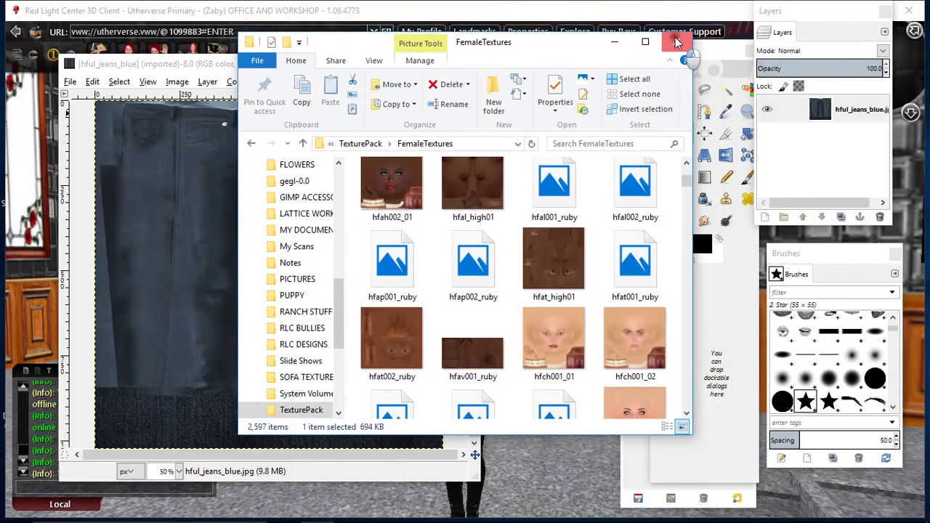
click(675, 42)
drag(305, 68, 434, 61)
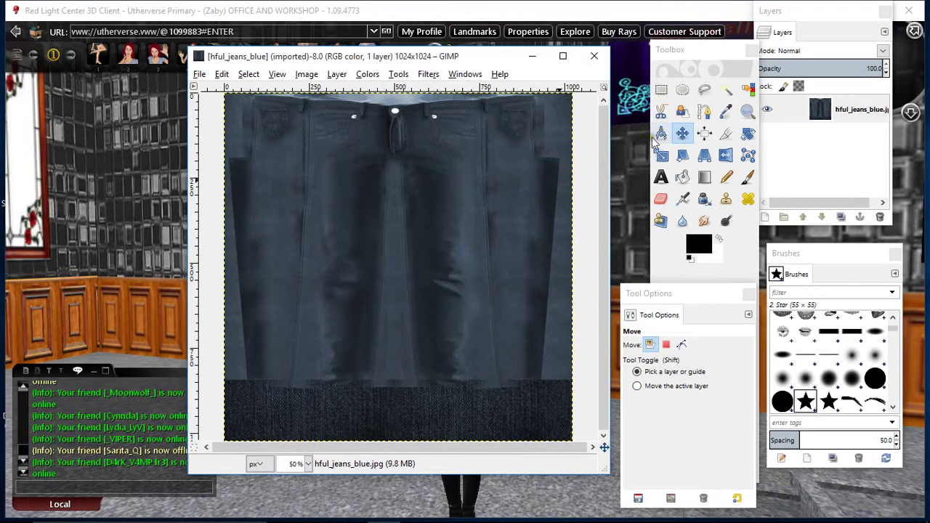
click(682, 132)
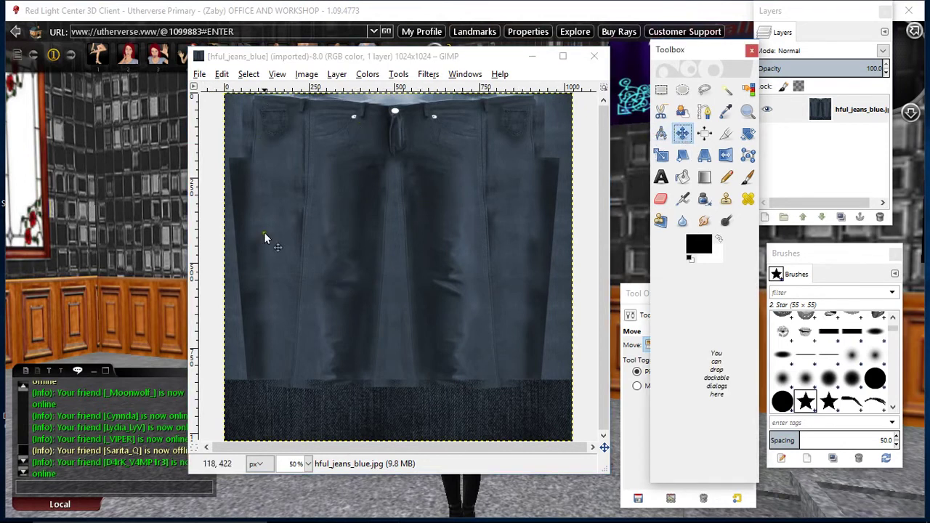
Start Open as Layers, browse into Designer Kit Legacy Client on E:, then cancel
click(200, 76)
click(239, 132)
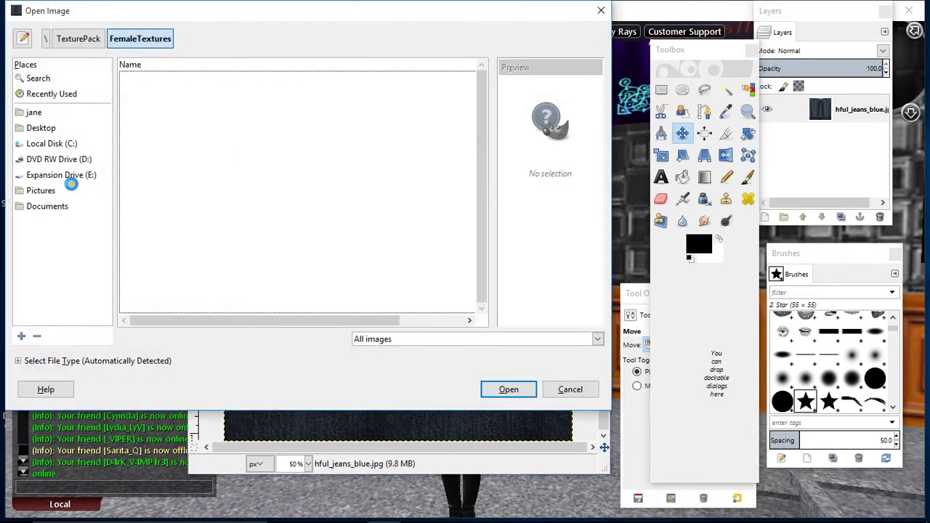
click(68, 178)
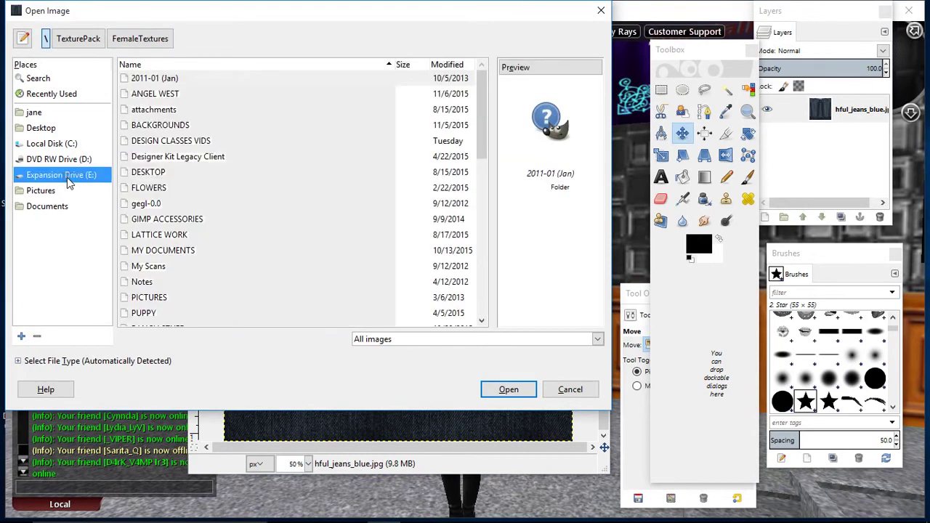
double_click(193, 159)
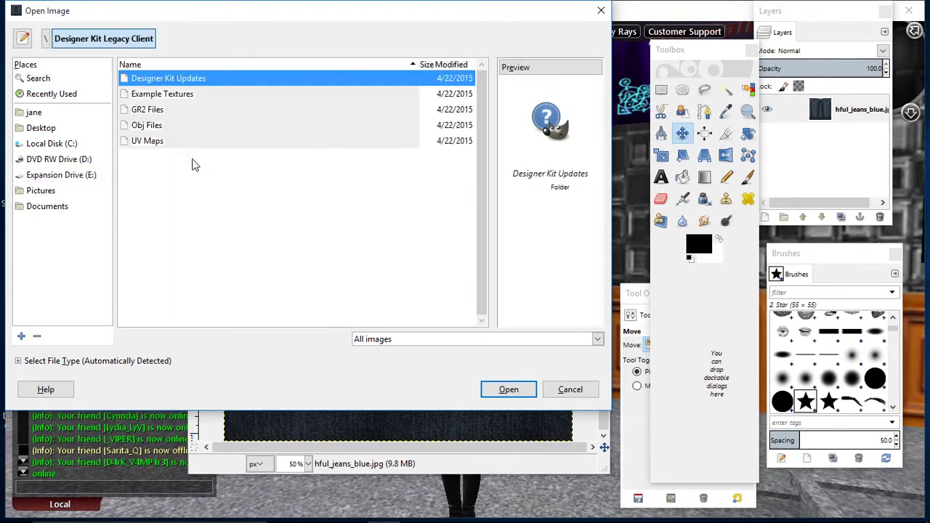
click(574, 393)
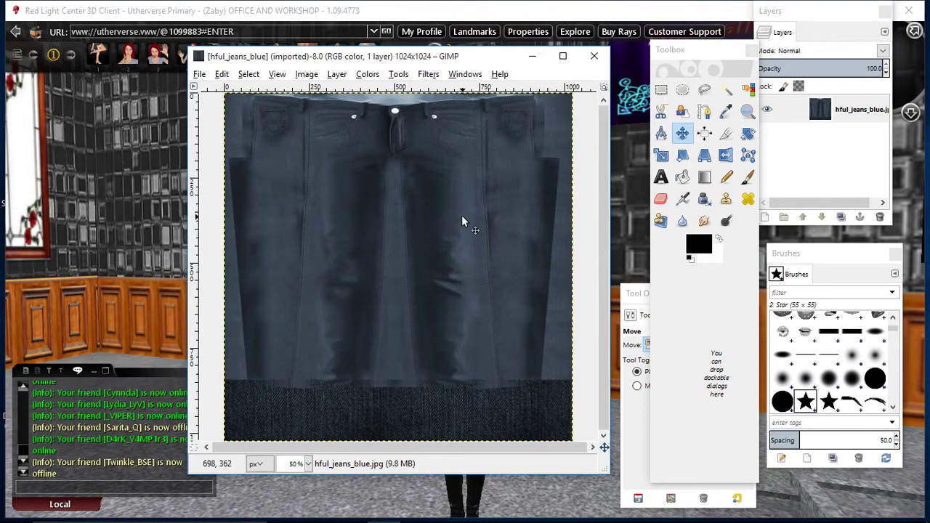
Reopen Open as Layers and navigate to the Designer Kit Legacy Client folder on E:
click(201, 74)
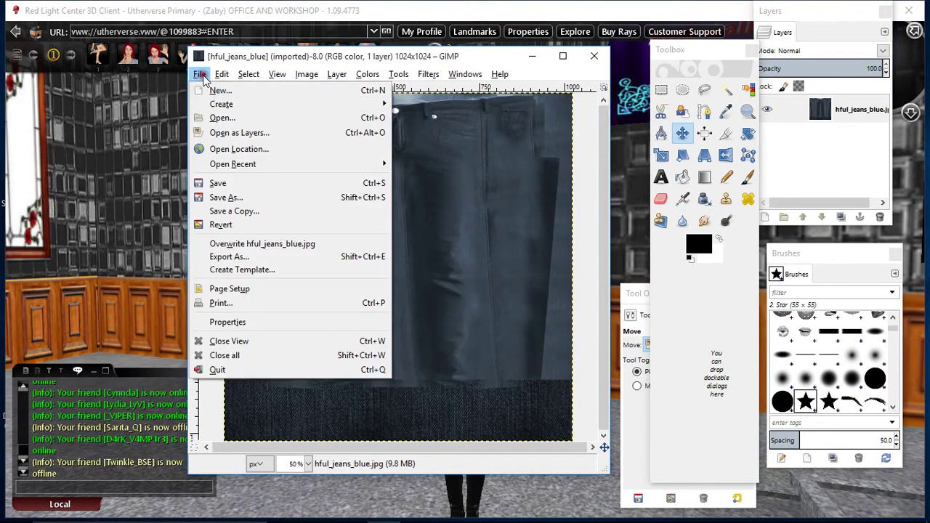
click(226, 133)
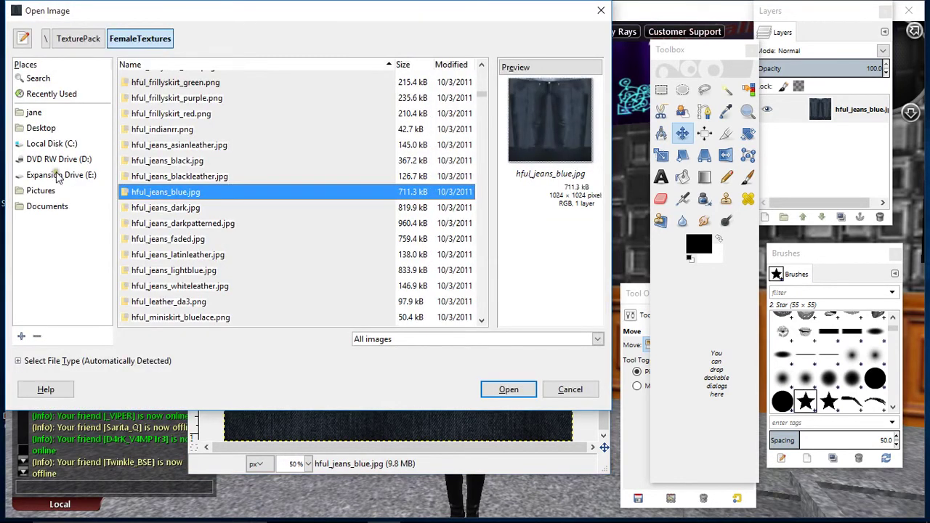
click(45, 38)
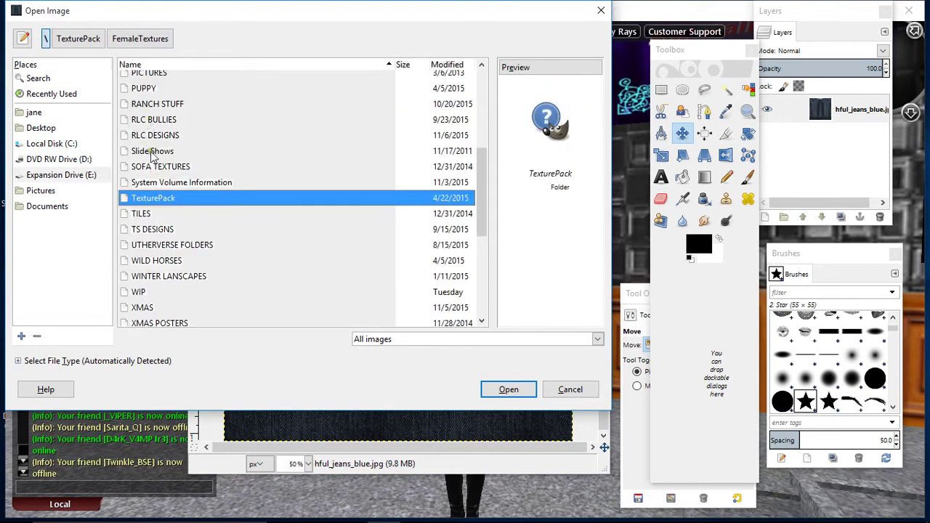
click(51, 178)
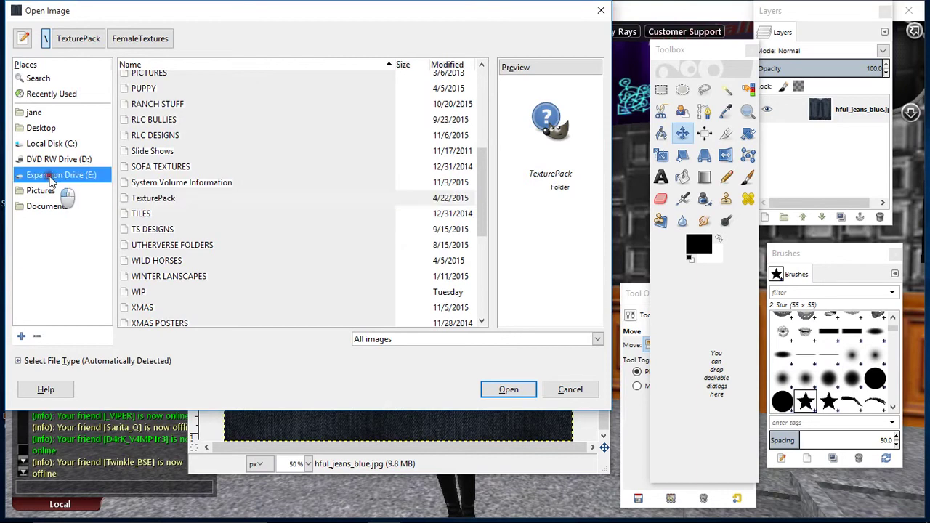
click(47, 41)
click(47, 40)
scroll(198, 223, up, 5)
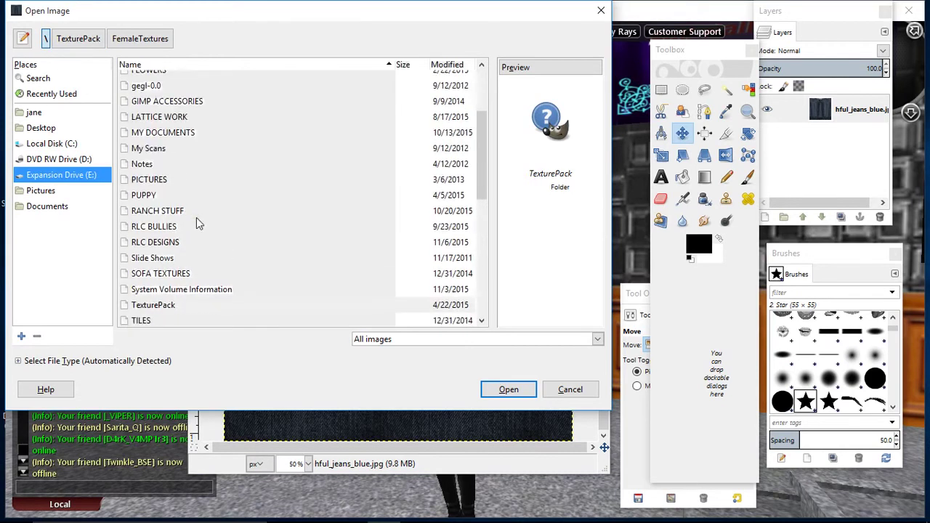
click(208, 146)
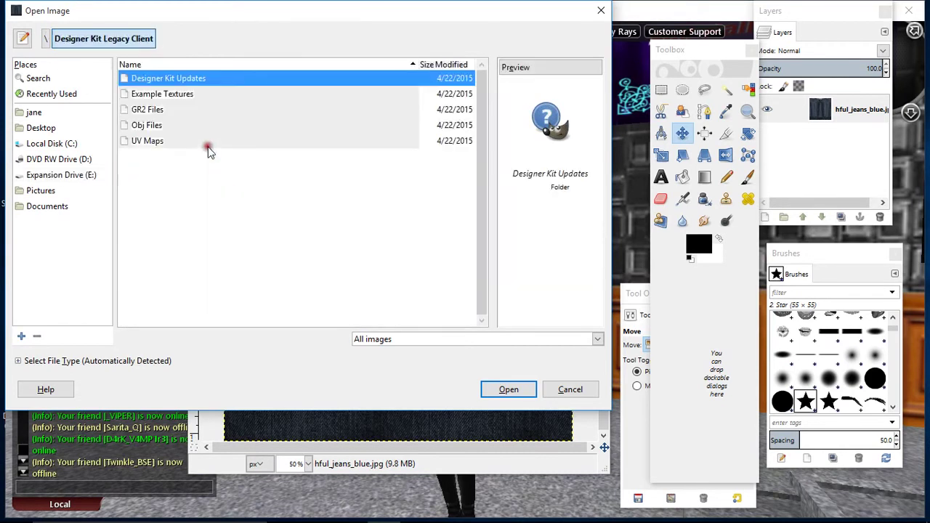
Load HF_Lowerbody_StraightLeg.jpg from the UV Maps folder as a new layer
double_click(156, 143)
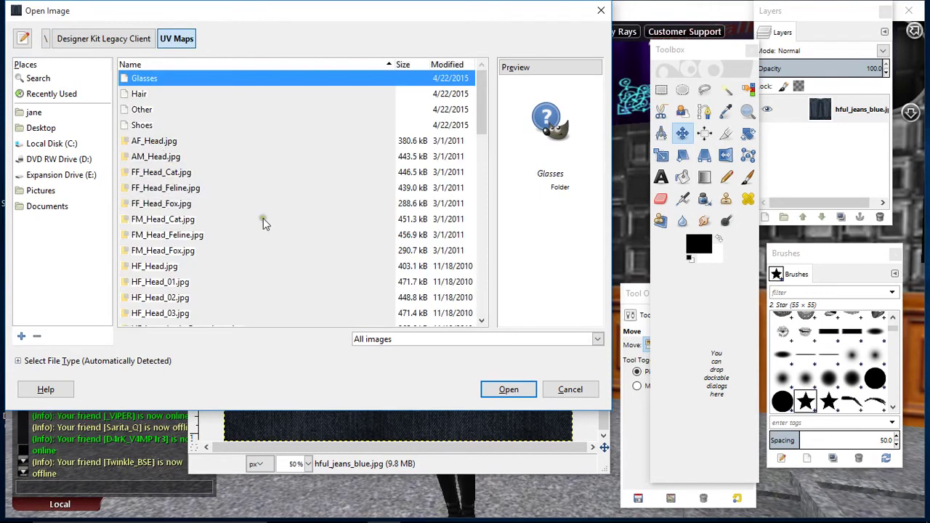
scroll(170, 215, down, 3)
scroll(169, 218, down, 1)
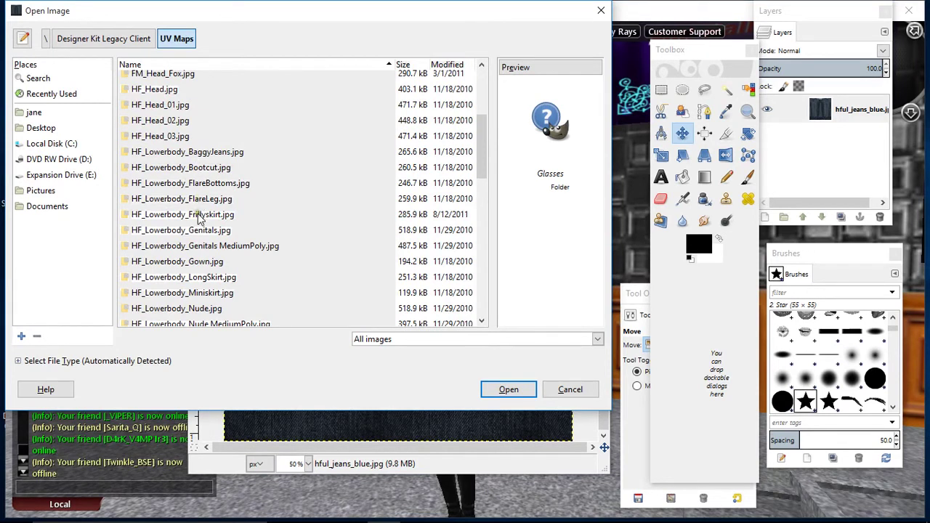
scroll(185, 239, down, 2)
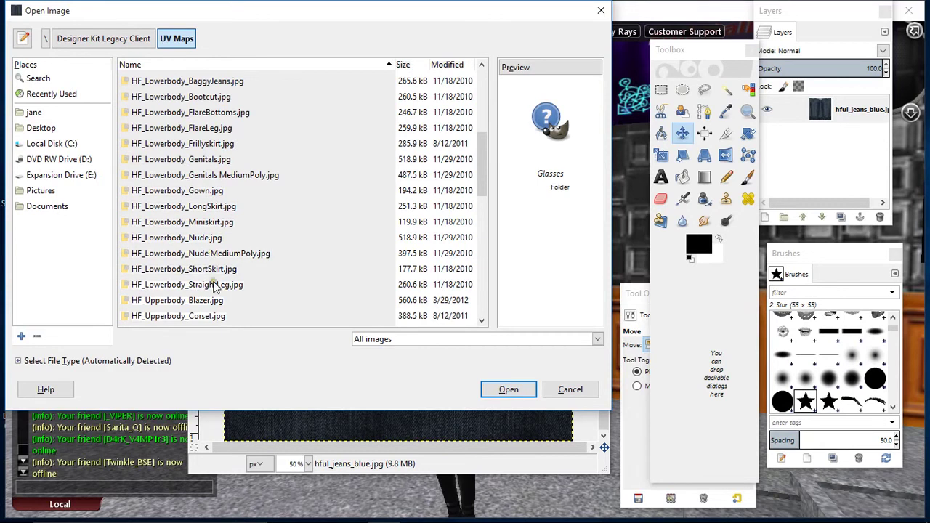
click(215, 289)
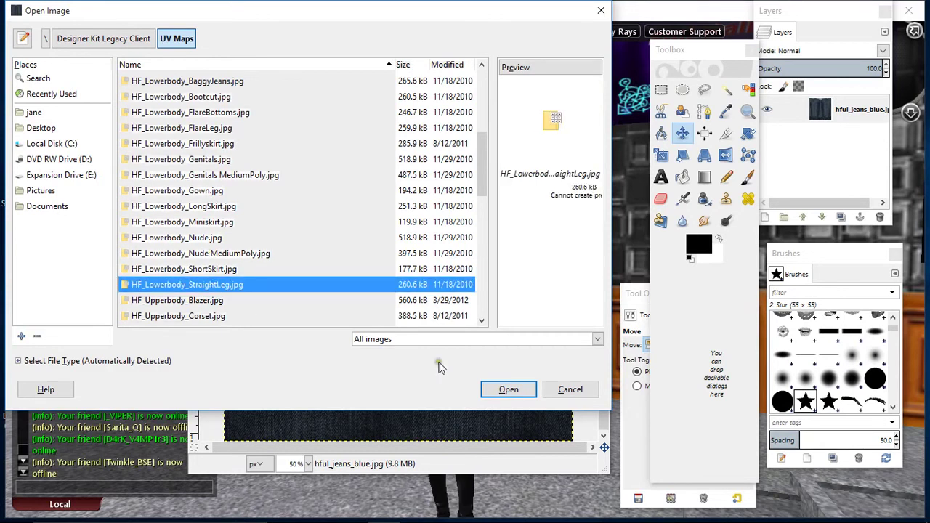
click(504, 392)
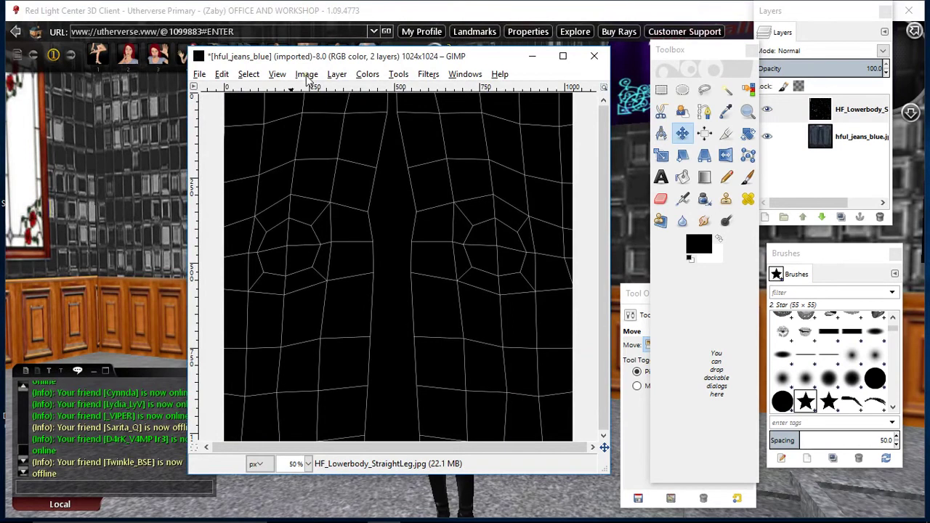
Scale the HF_Lowerbody UV layer to 1024 × 1024 and lower it below hful_jeans_blue
click(337, 75)
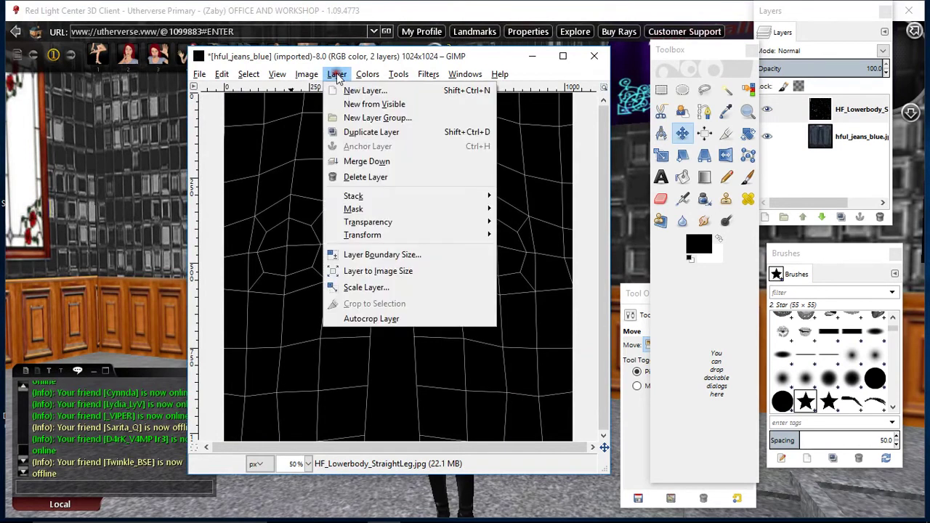
click(375, 286)
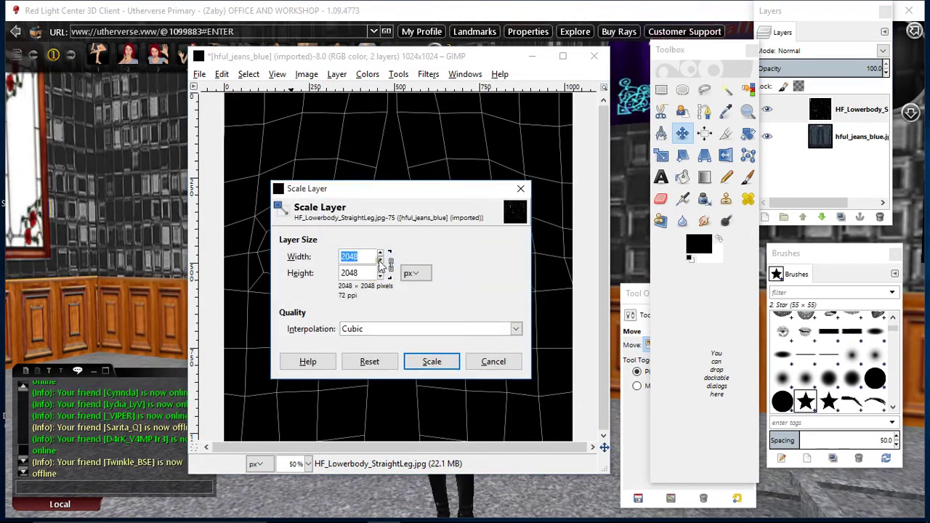
text(102)
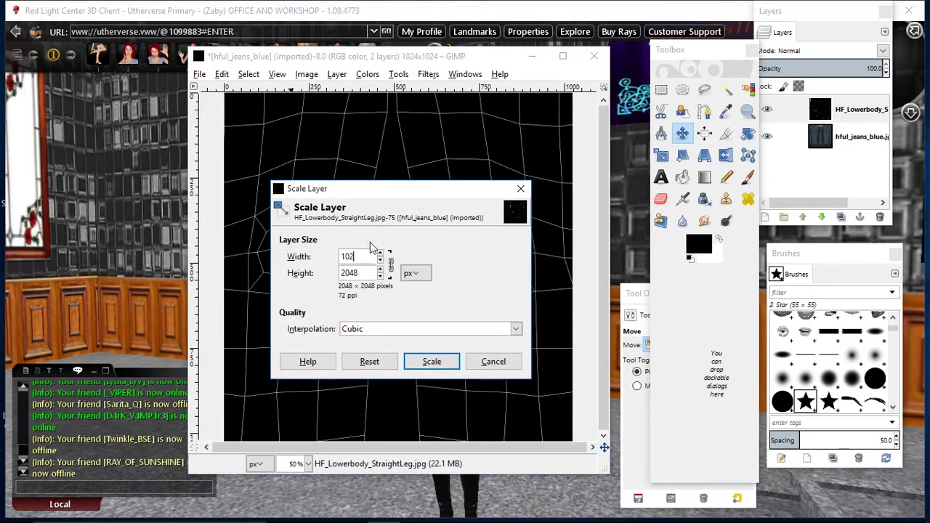
text(4)
click(356, 274)
click(417, 371)
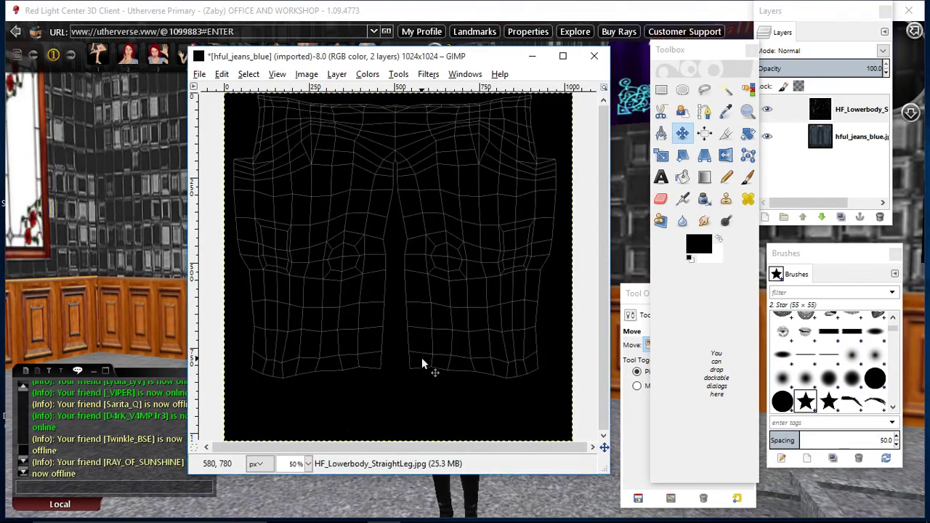
click(847, 109)
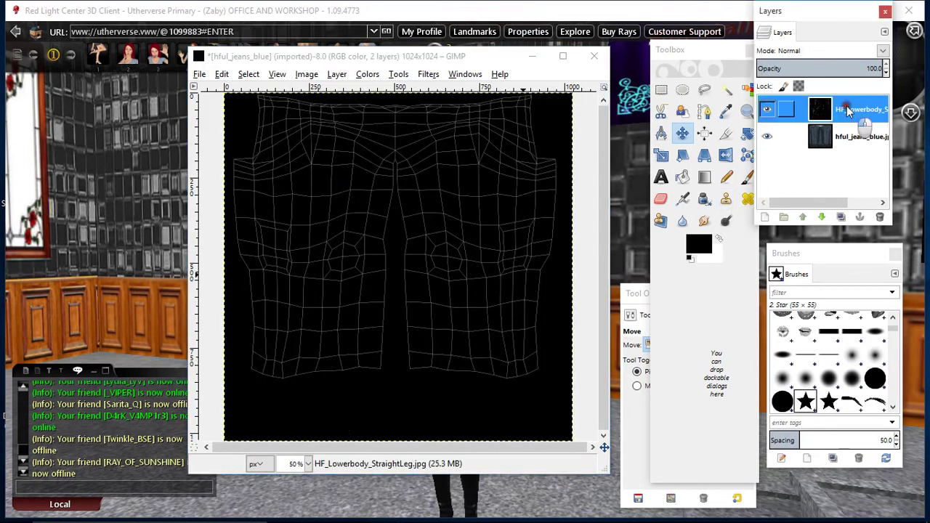
click(821, 218)
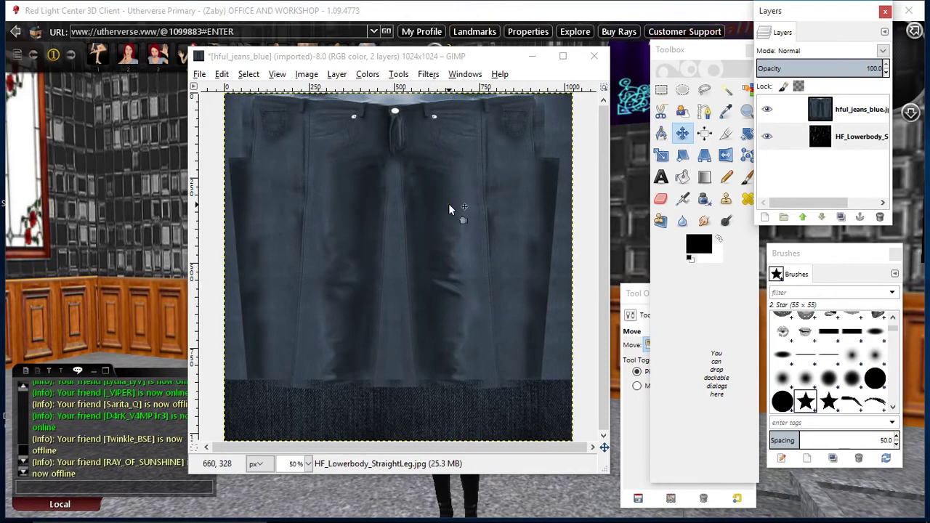
Add an alpha channel to the hful_jeans_blue layer from the Layers dock
click(852, 109)
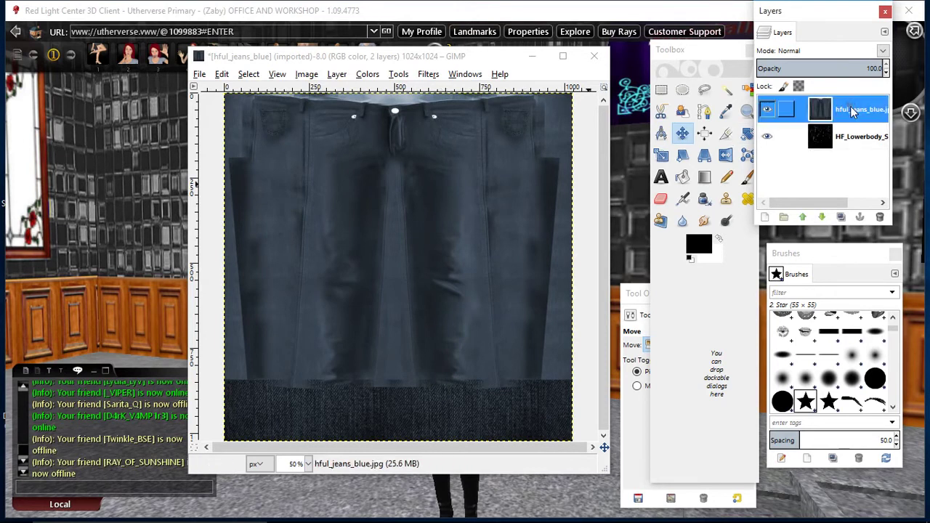
right_click(852, 109)
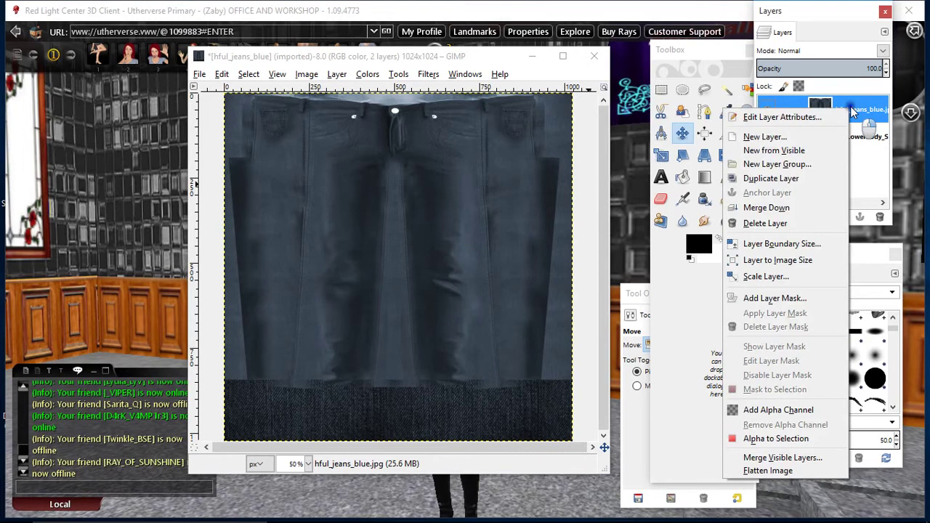
click(771, 411)
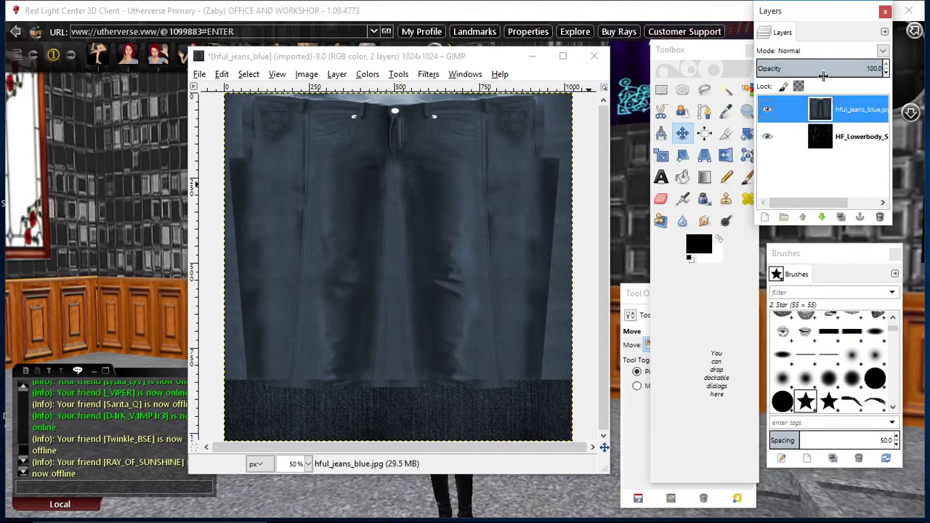
Set the hful_jeans_blue layer opacity to 72.0 in the Layers dock
drag(816, 68, 823, 67)
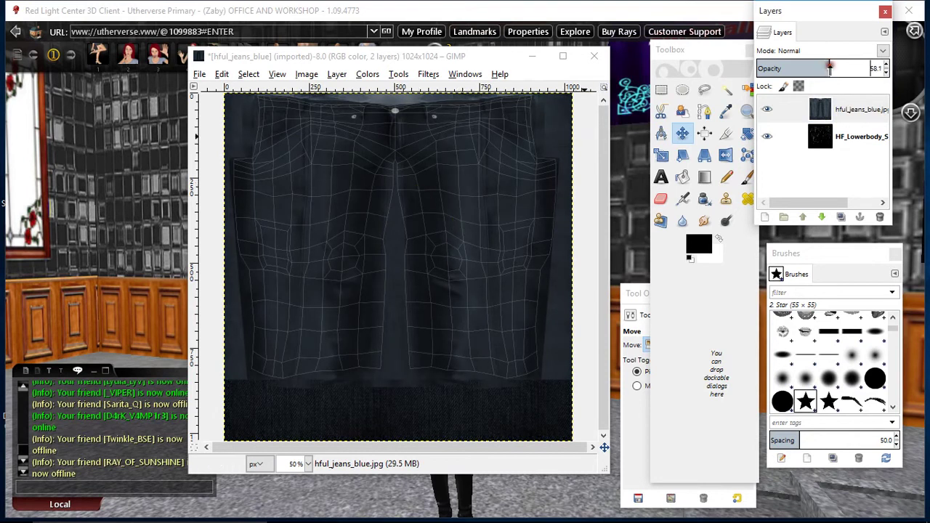
drag(829, 68, 847, 67)
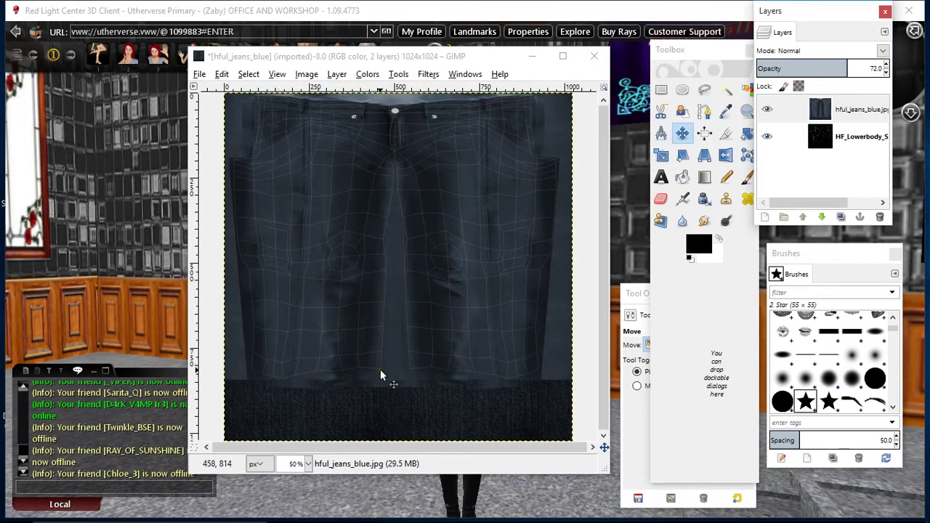
Rectangle-select the bottom denim strip from past the left edge up to the trouser hems
click(661, 90)
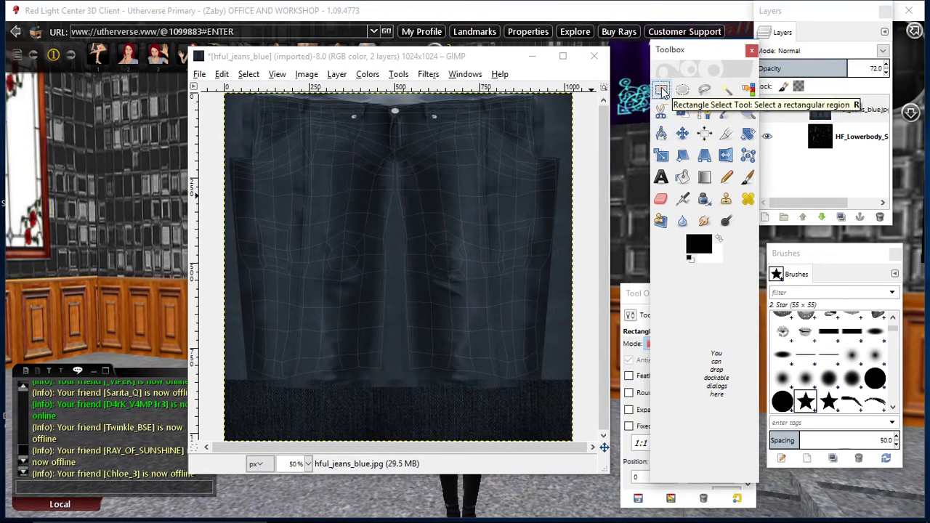
click(252, 374)
drag(252, 375, 579, 461)
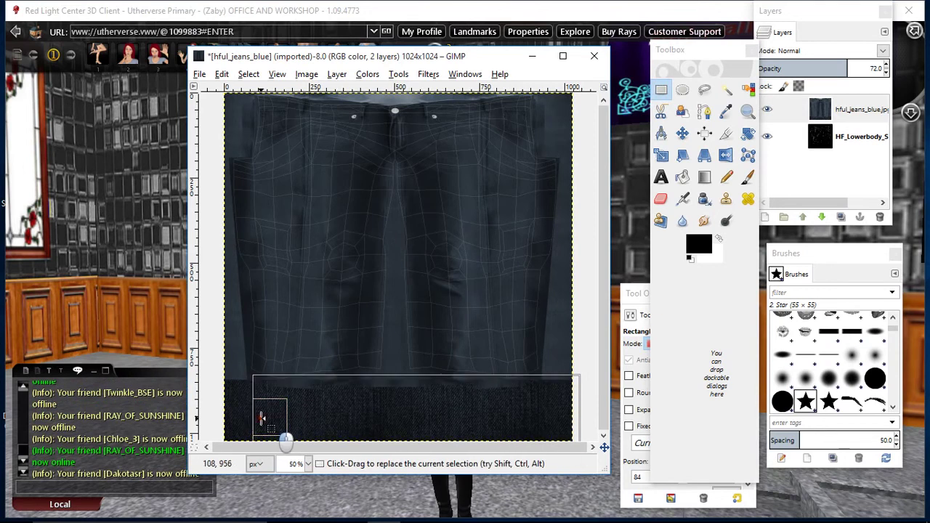
drag(262, 418, 219, 416)
drag(411, 383, 402, 373)
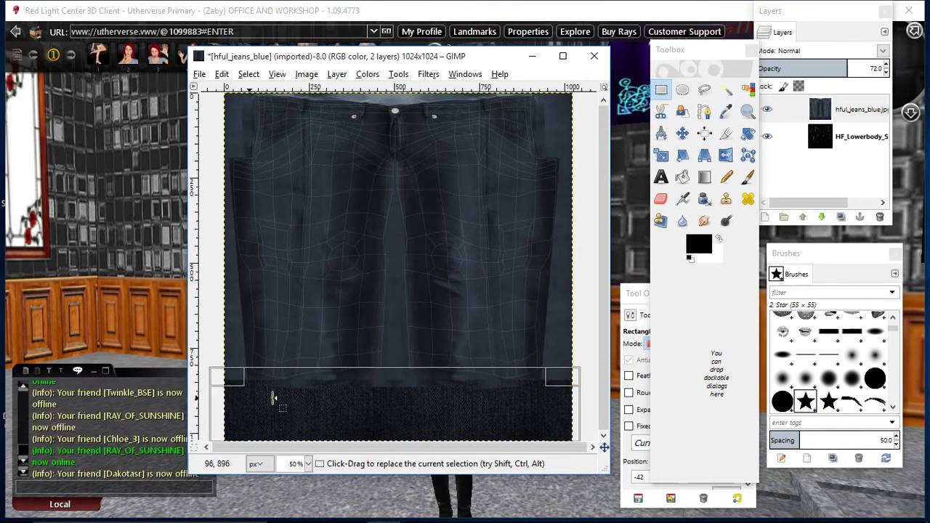
Cut the selected strip from the hful_jeans_blue layer and clear the selection
click(856, 111)
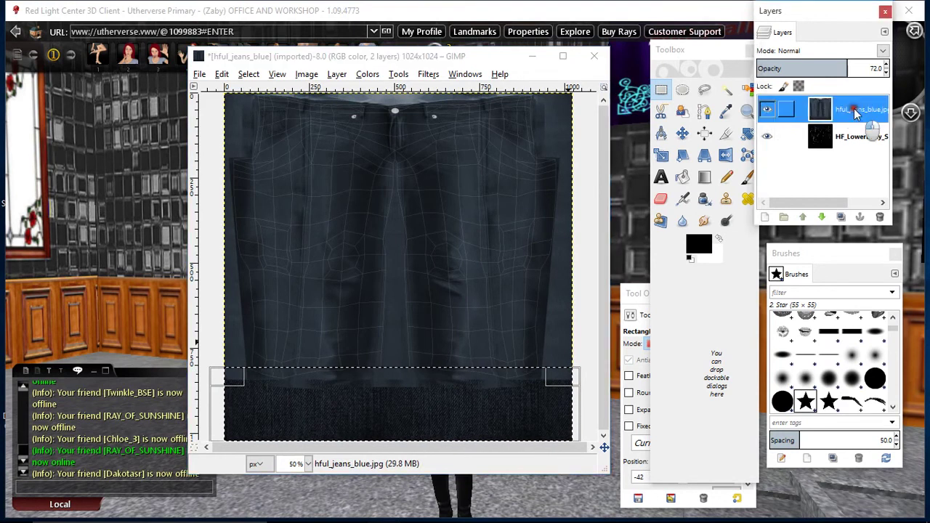
right_click(416, 395)
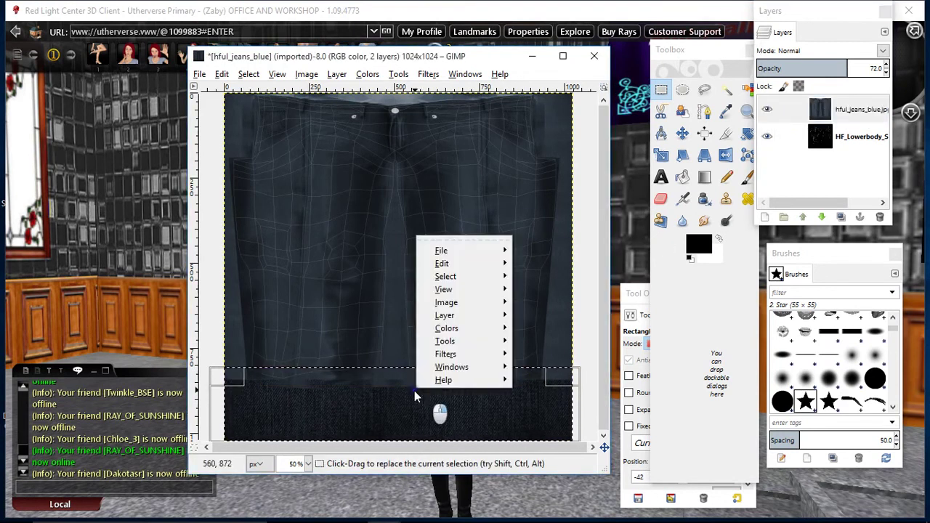
key(Escape)
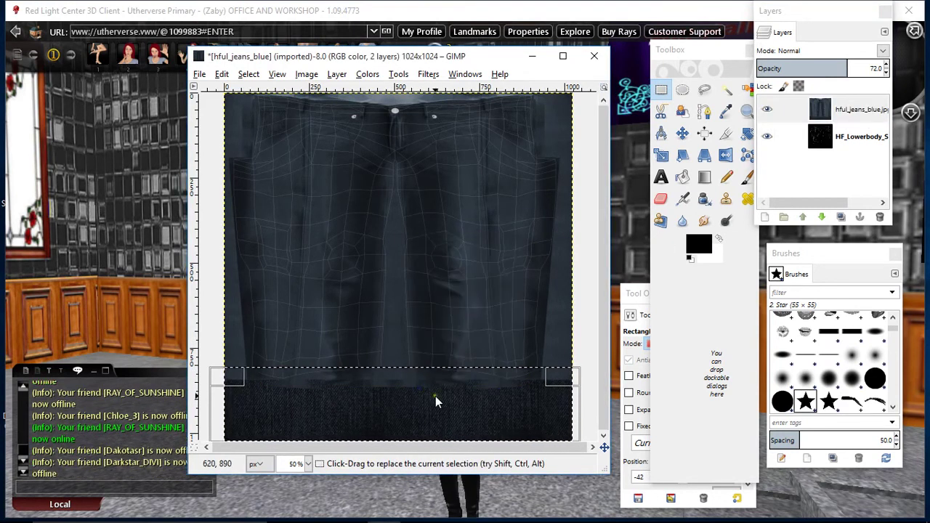
right_click(436, 401)
mouse_move(477, 274)
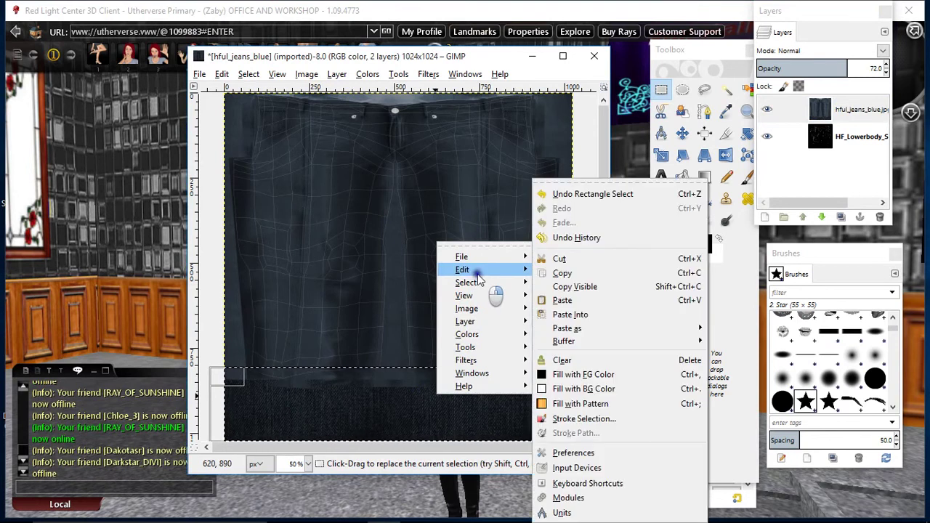
click(565, 258)
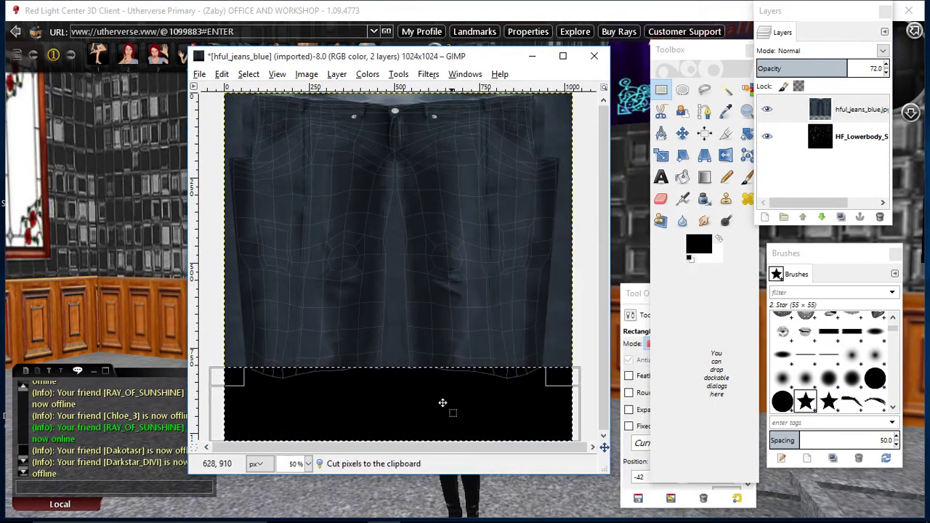
drag(263, 370, 568, 383)
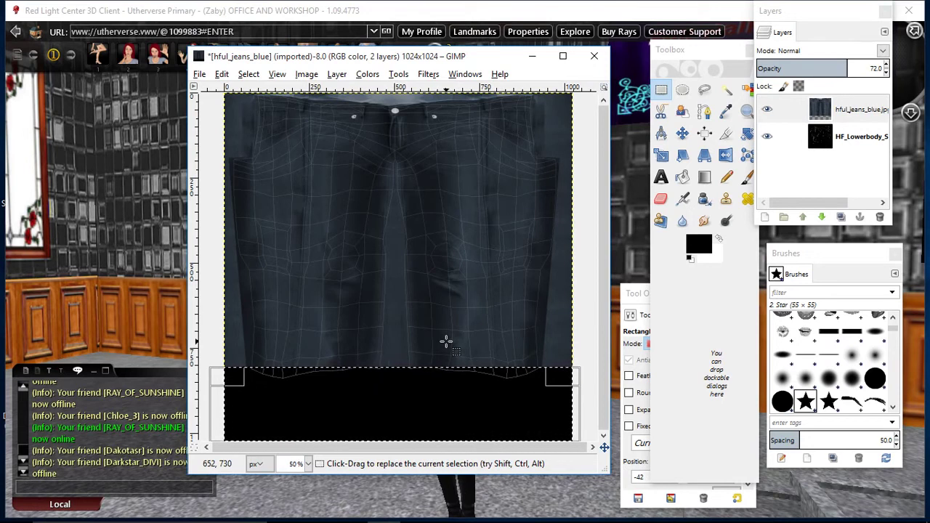
click(456, 303)
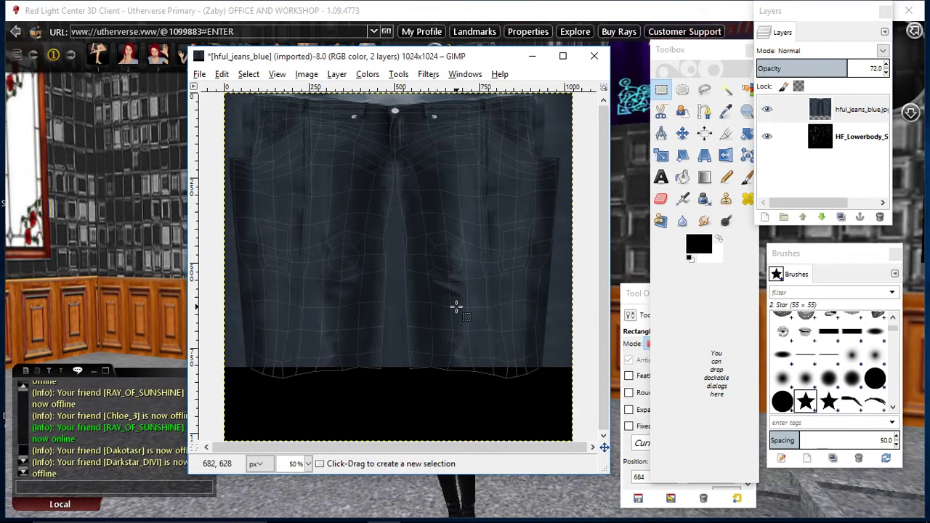
Try a similar-colour selection on the jeans, then undo it
click(727, 89)
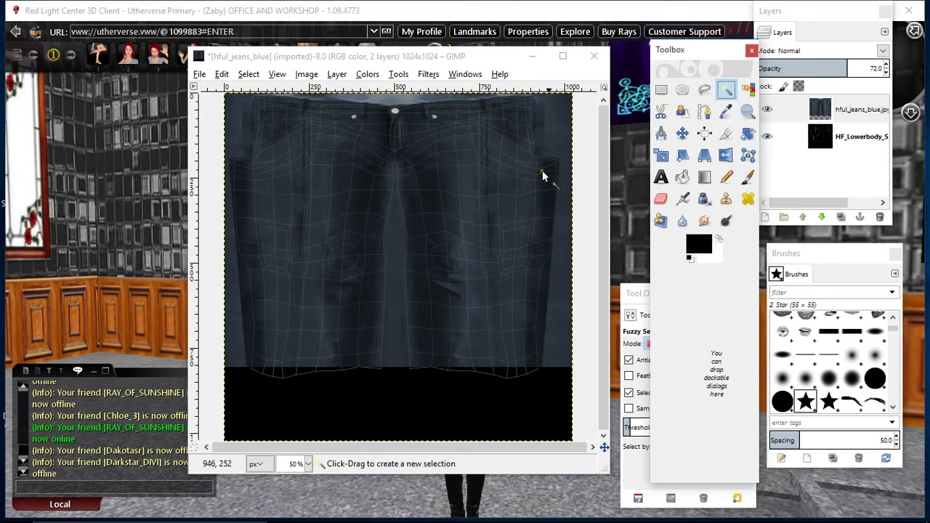
click(561, 270)
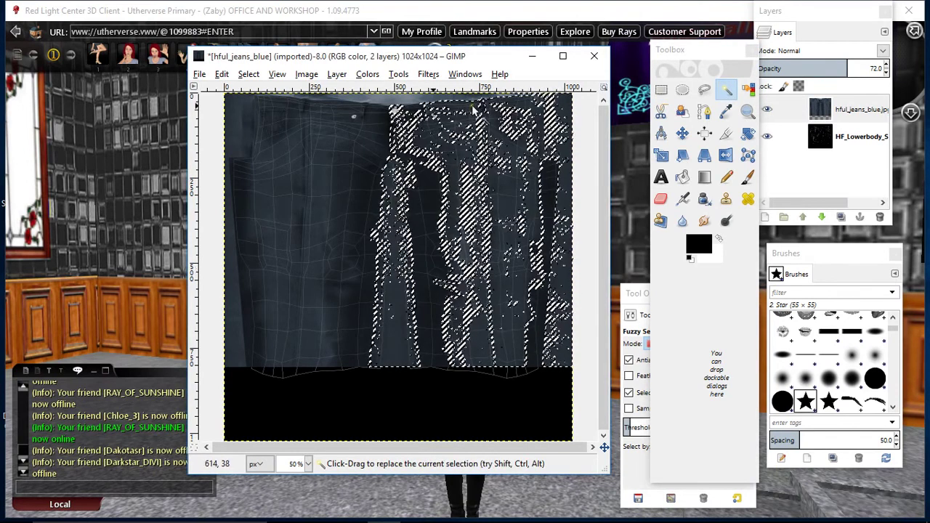
click(221, 73)
click(251, 93)
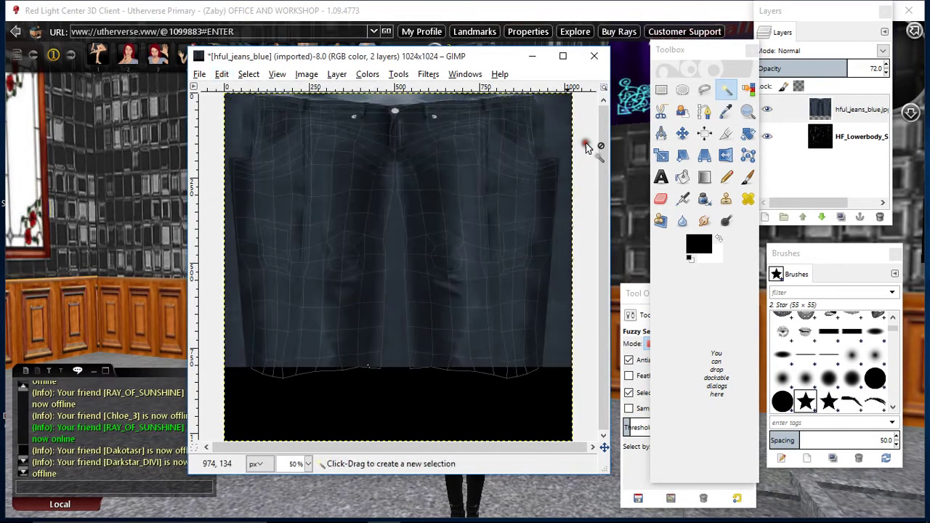
Zoom to 200% and start a free-select outline along the waistband's top edge
click(704, 89)
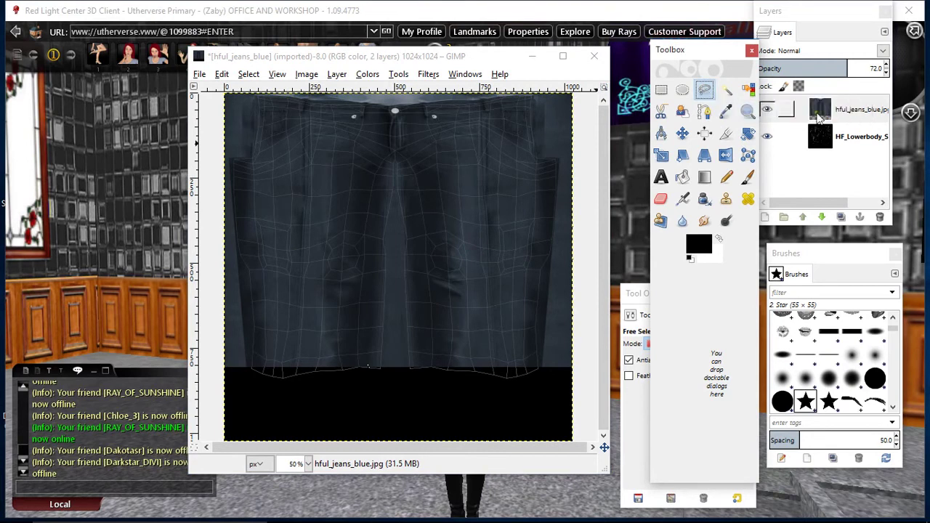
click(842, 108)
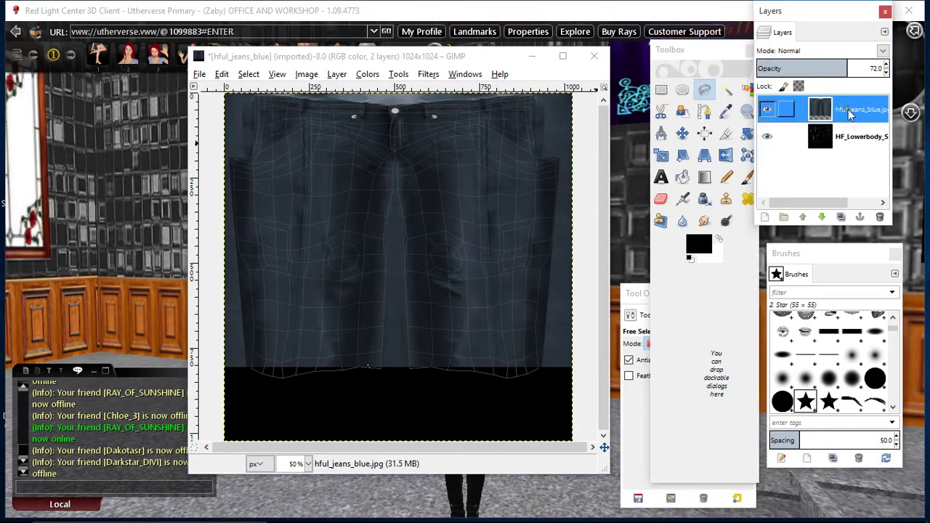
click(308, 464)
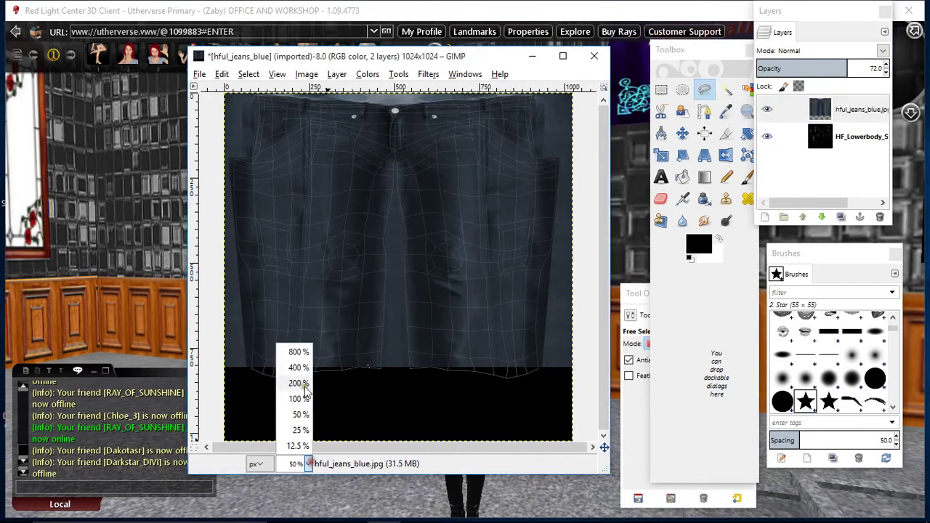
click(298, 383)
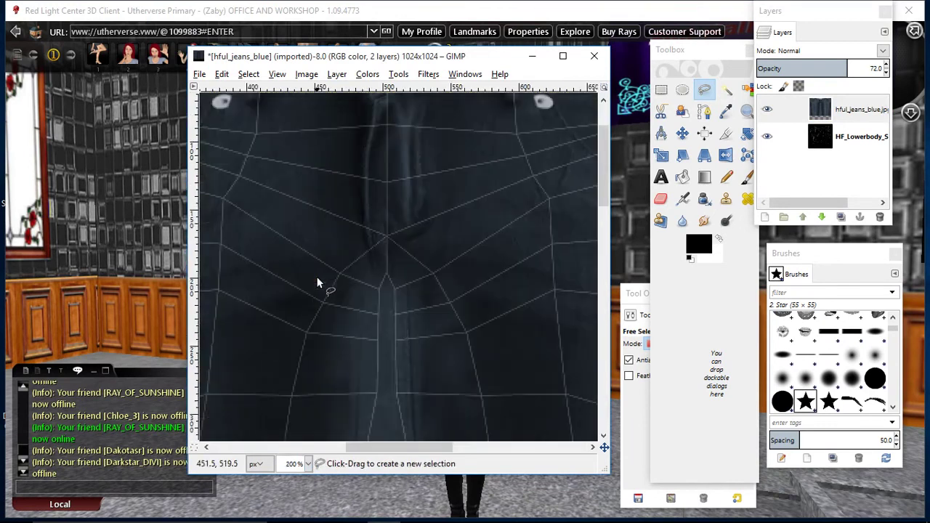
scroll(318, 282, up, 3)
drag(368, 449, 234, 446)
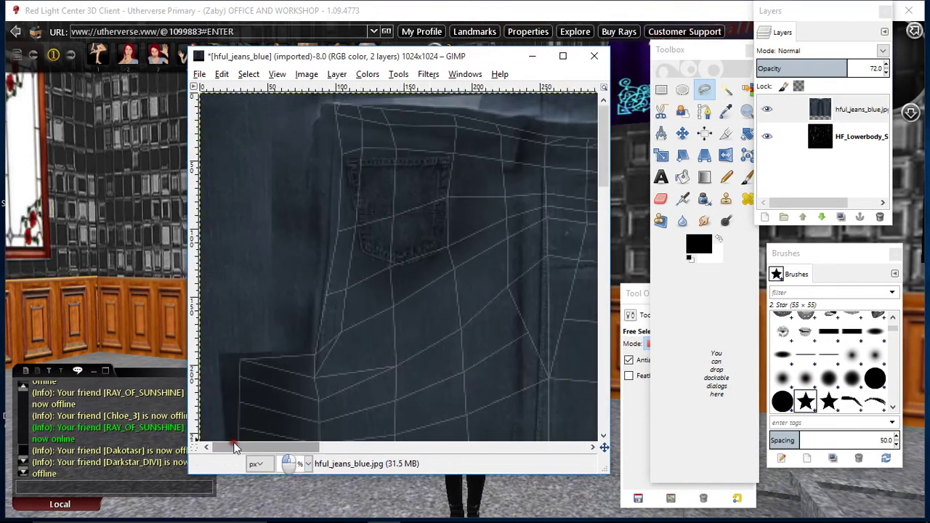
click(323, 100)
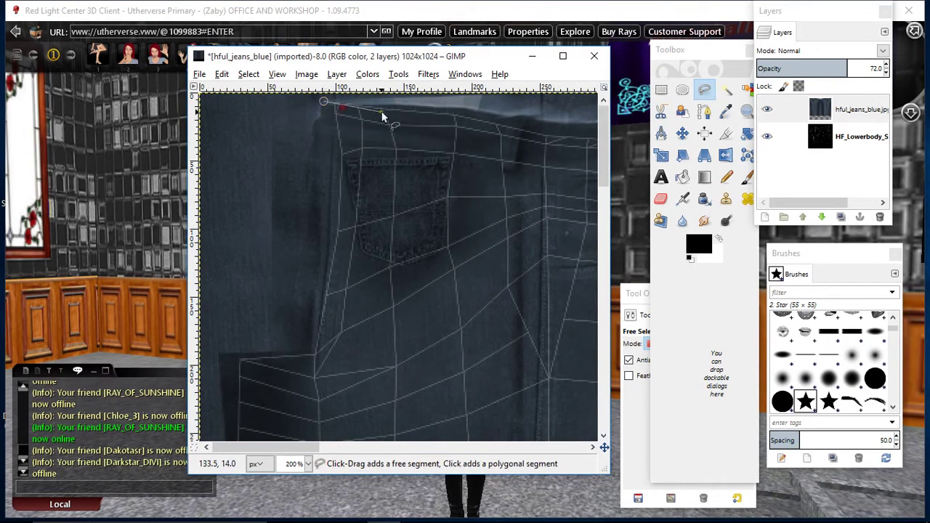
click(465, 109)
click(512, 117)
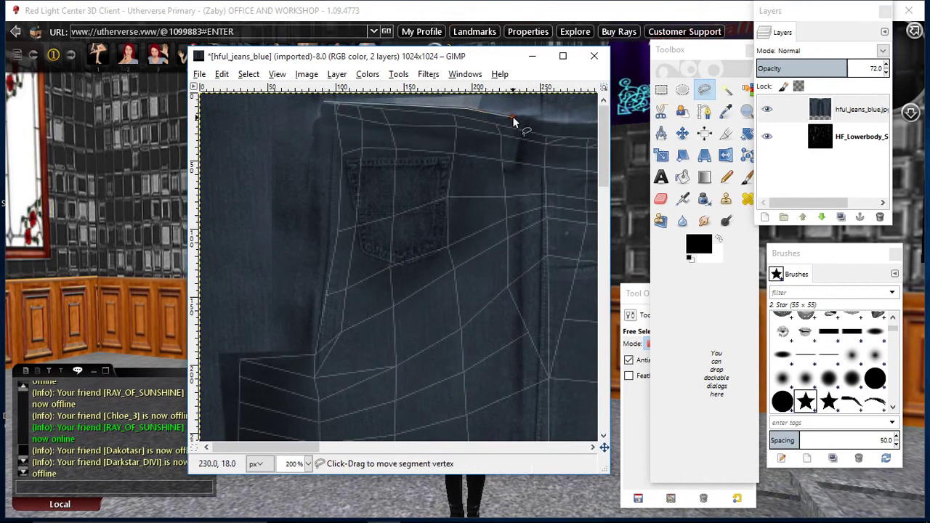
click(541, 118)
click(581, 122)
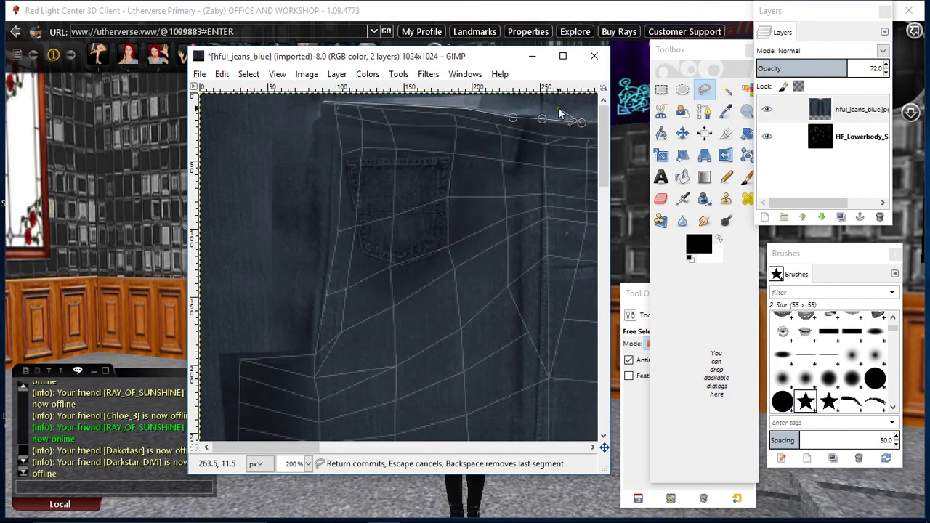
Continue the outline past the front button toward the waistband's right end, scrolling across
drag(323, 448, 374, 450)
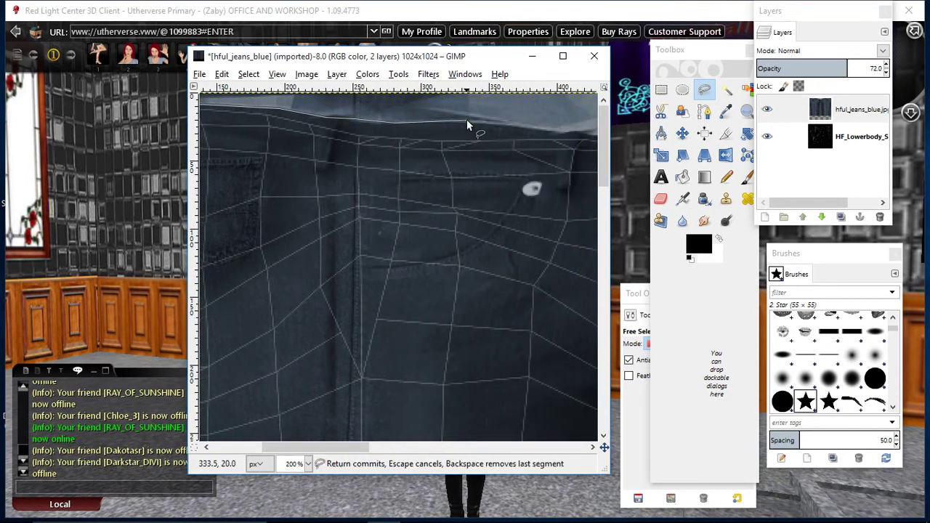
click(527, 129)
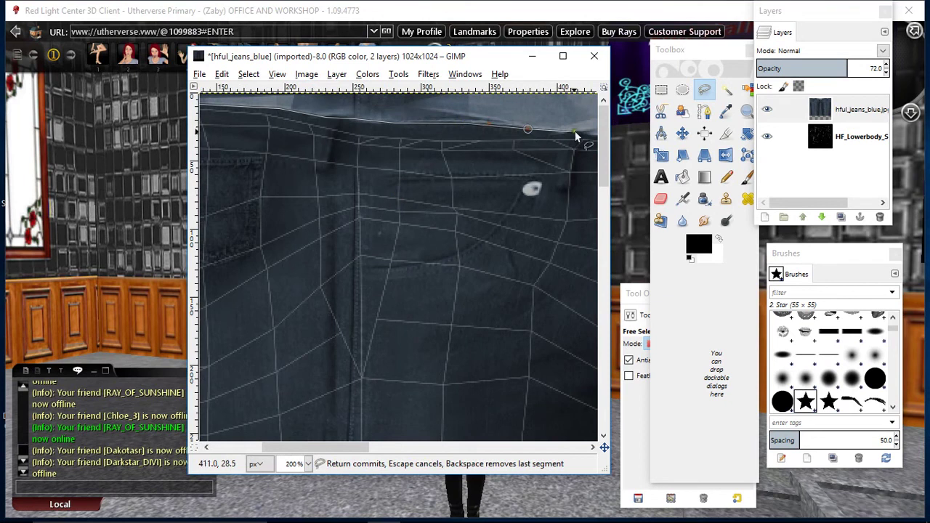
drag(354, 447, 414, 451)
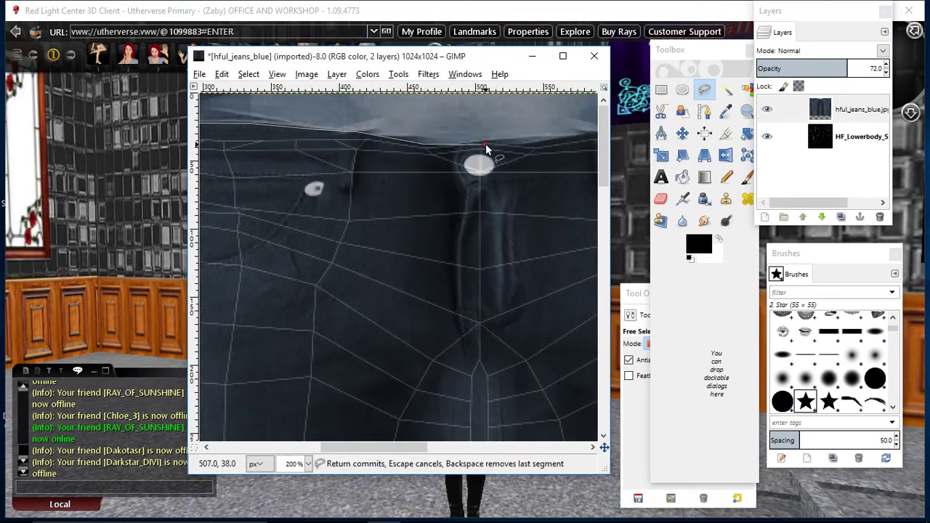
click(537, 138)
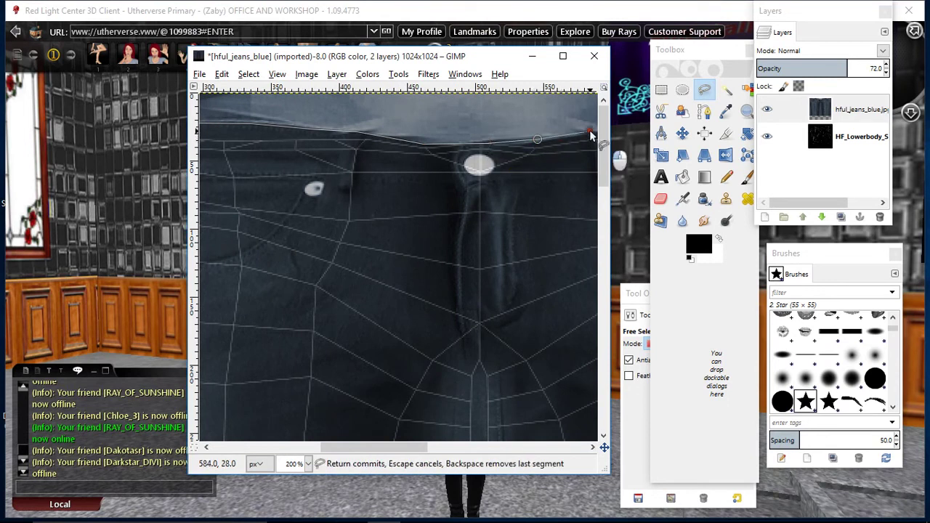
drag(402, 449, 504, 448)
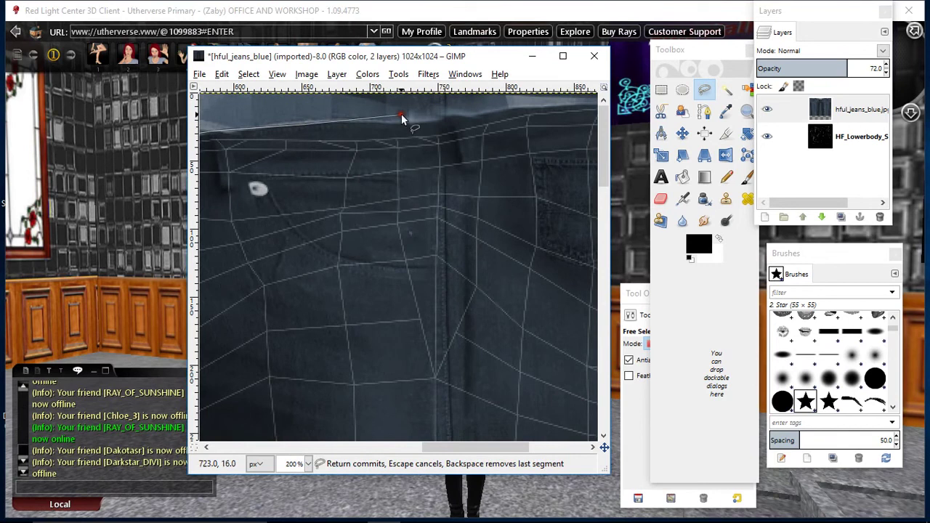
click(462, 118)
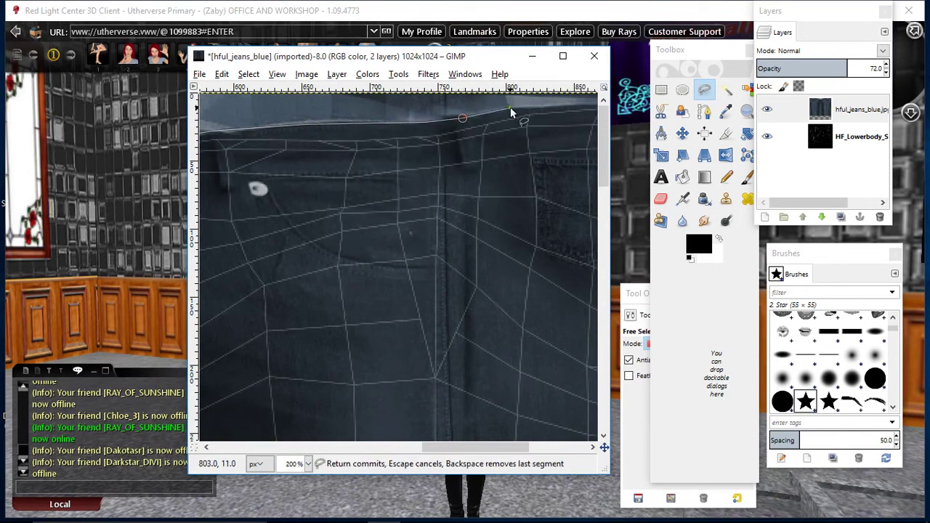
click(571, 107)
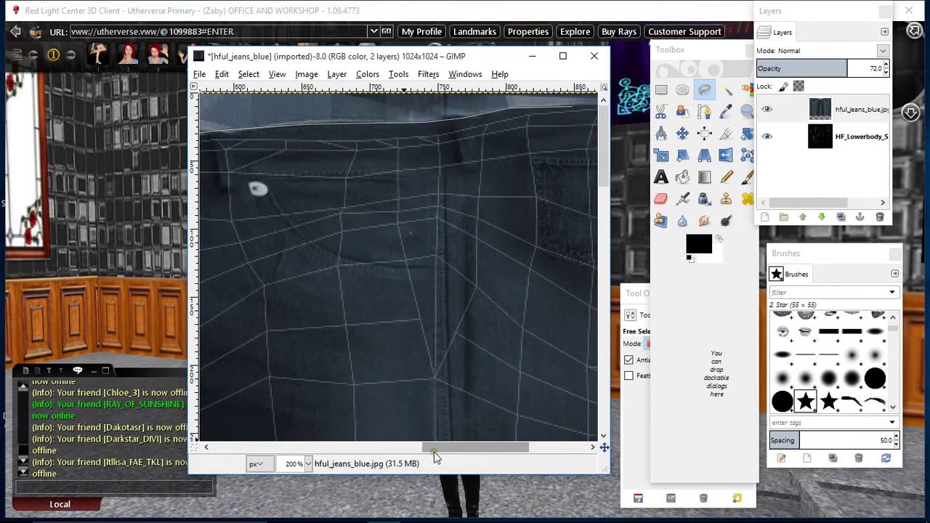
drag(436, 451, 492, 452)
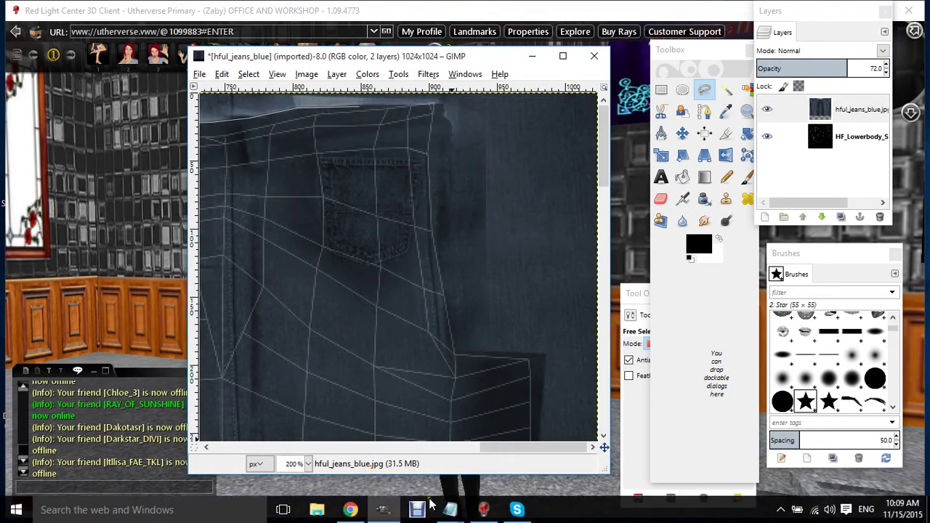
click(418, 509)
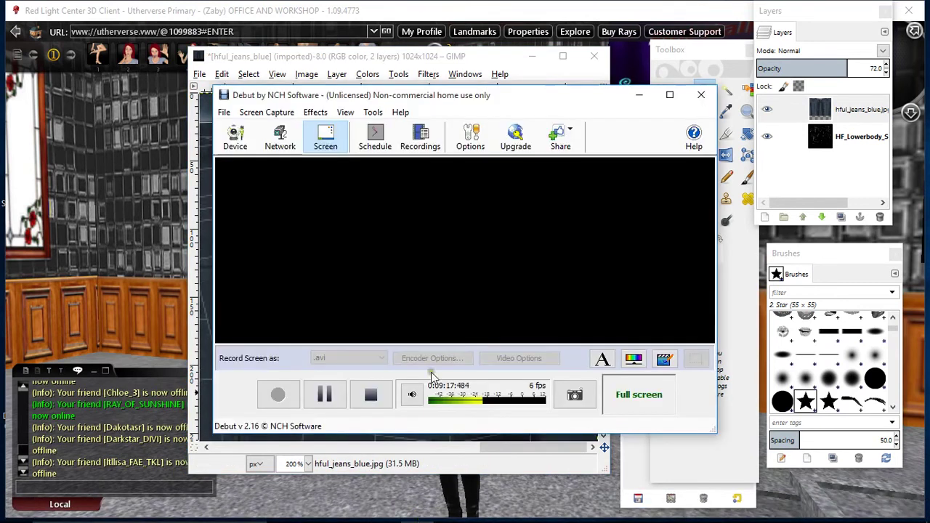
Zoom out to 50% to see the whole closed outline, and open the Select menu
click(330, 399)
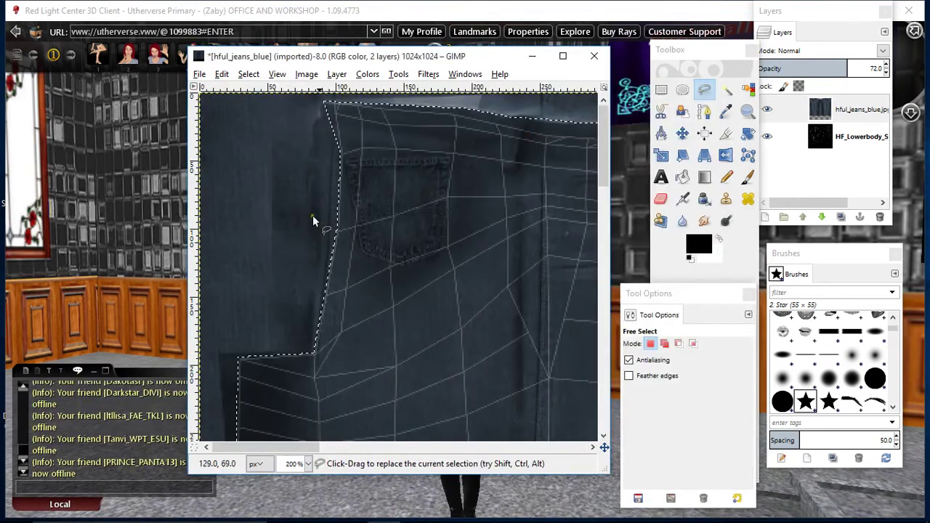
click(308, 463)
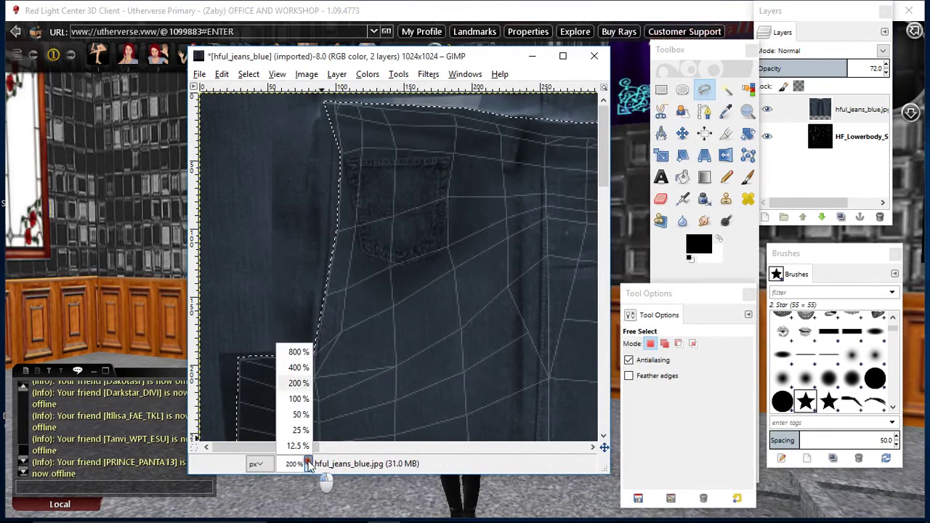
click(300, 414)
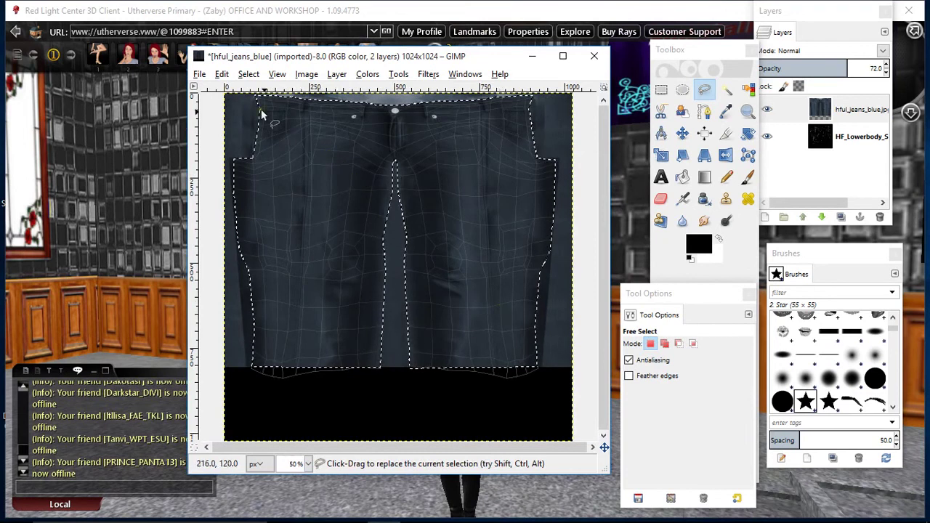
click(249, 74)
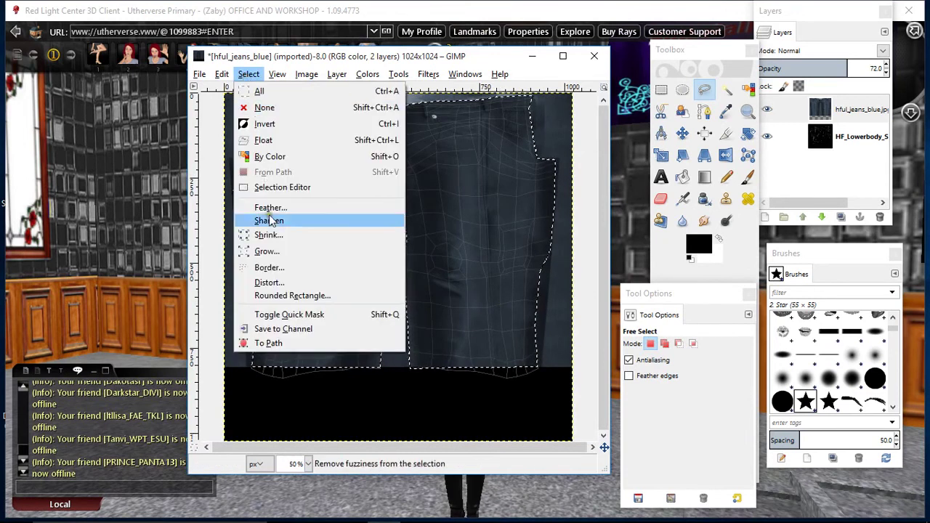
Grow the trouser selection outward by 15 px
click(293, 251)
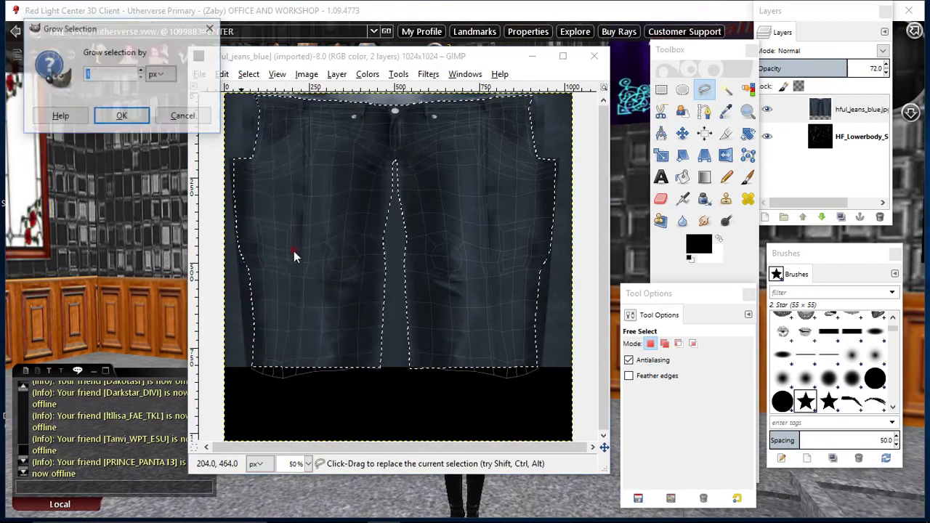
click(125, 70)
text(5)
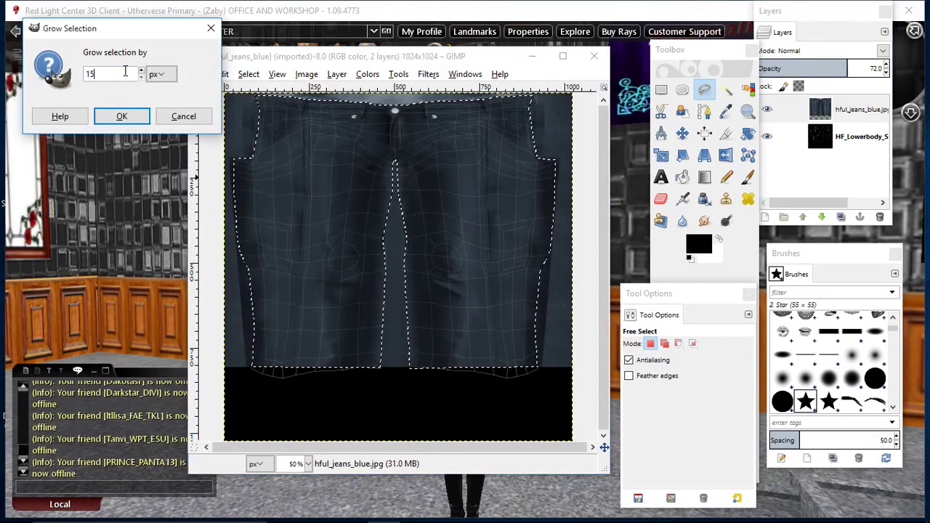
click(140, 116)
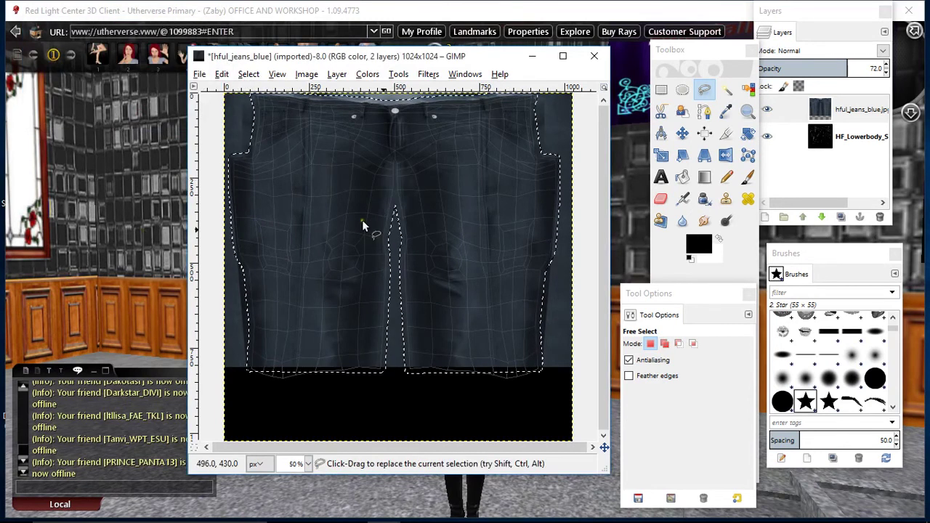
Invert the selection and cut away everything outside the jeans shape
click(249, 76)
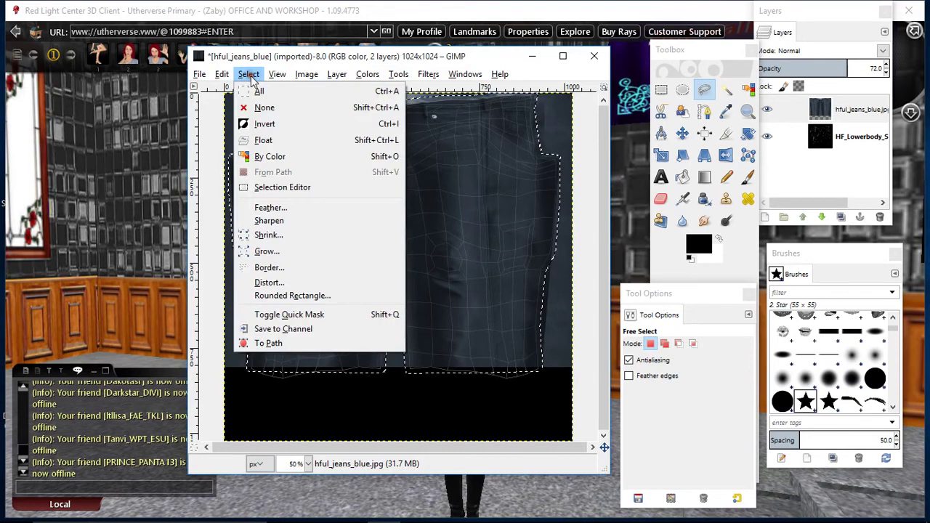
click(263, 125)
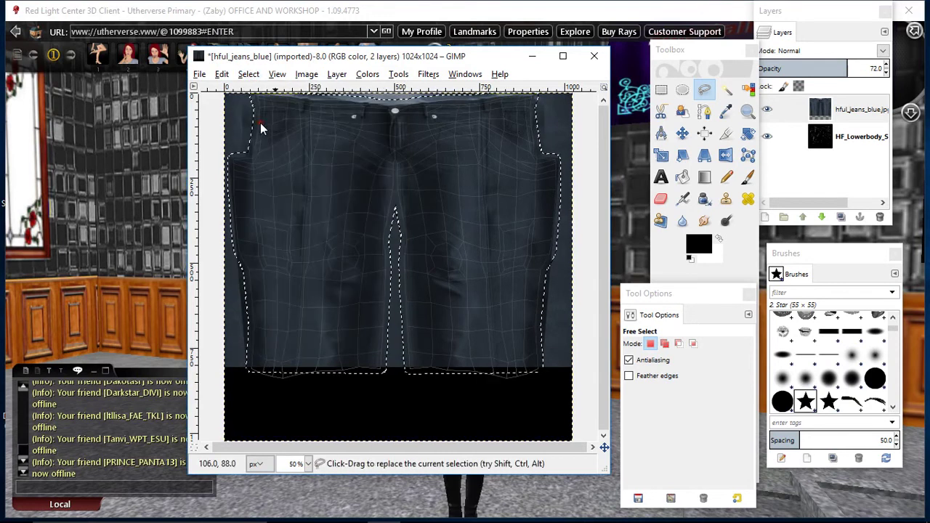
right_click(323, 155)
mouse_move(353, 183)
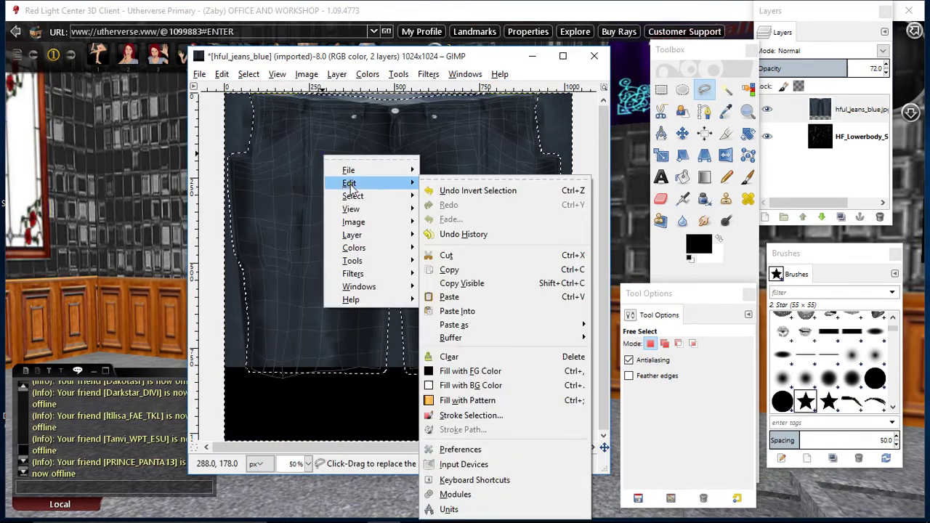
click(456, 254)
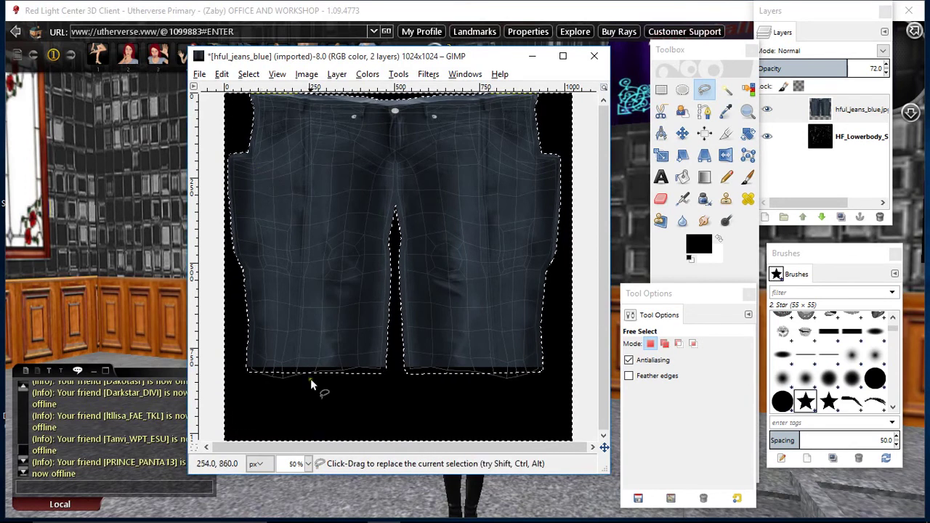
Zoom to 200% and start a free-select outline at the waistband's left end
click(309, 463)
click(298, 384)
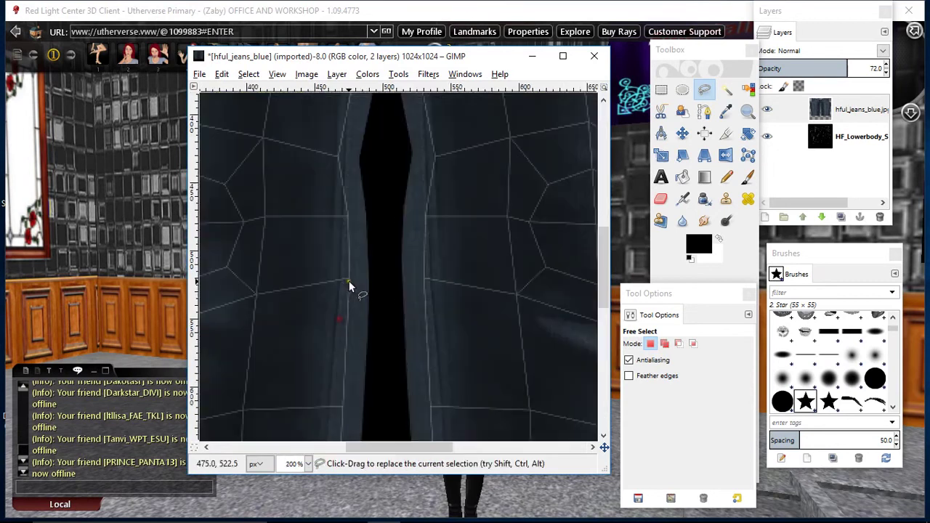
scroll(339, 275, up, 5)
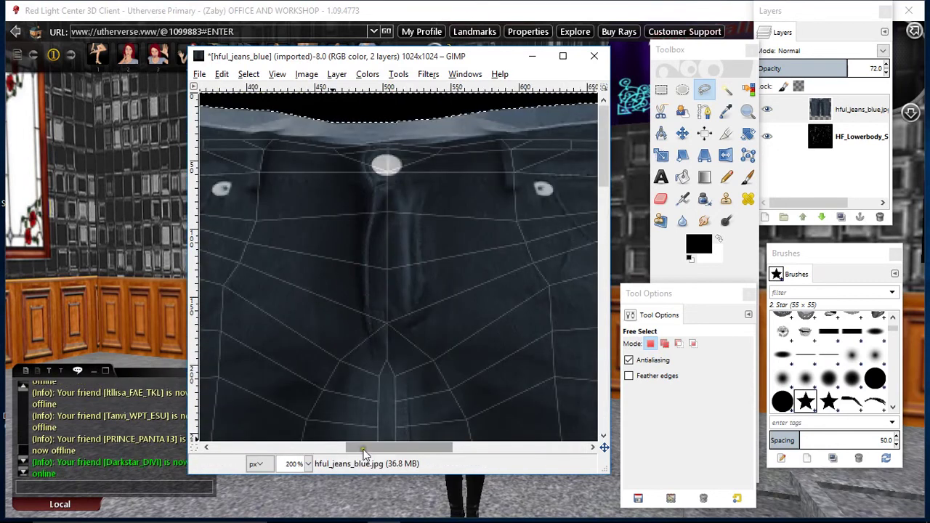
drag(363, 451, 229, 447)
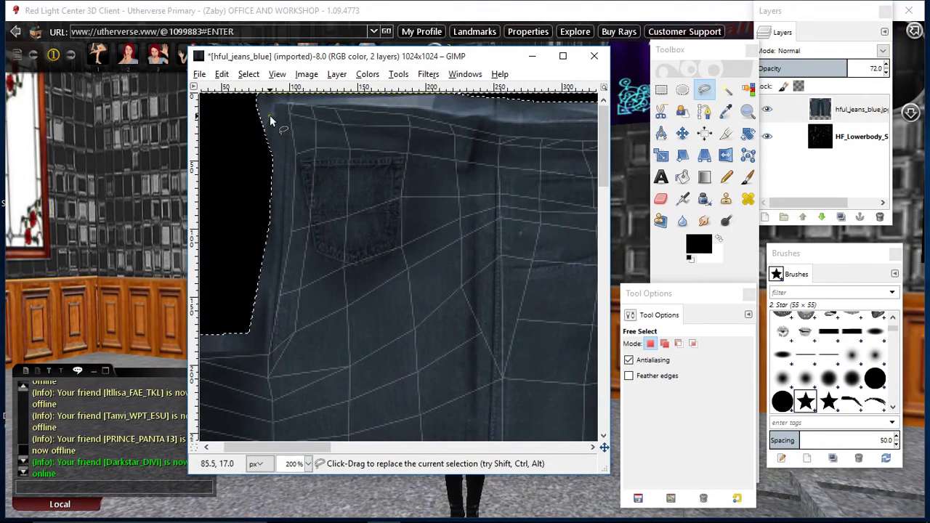
click(706, 91)
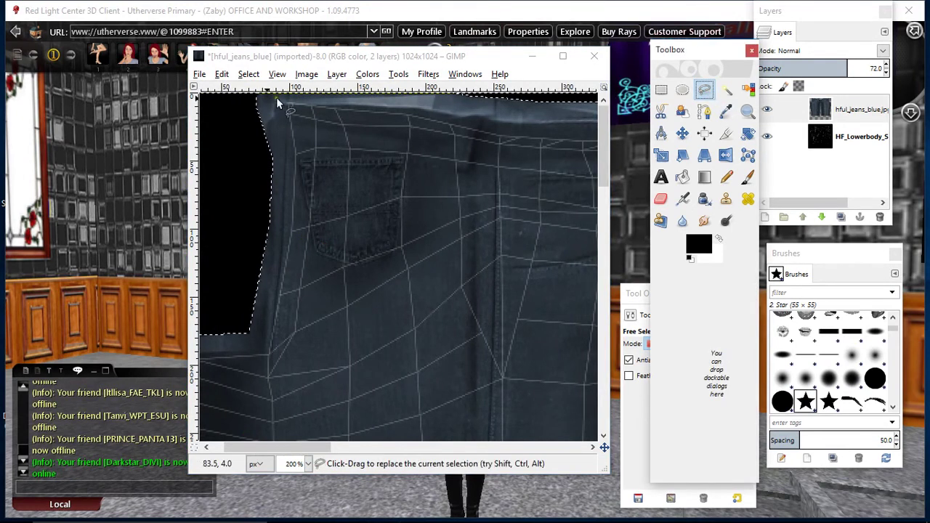
click(237, 103)
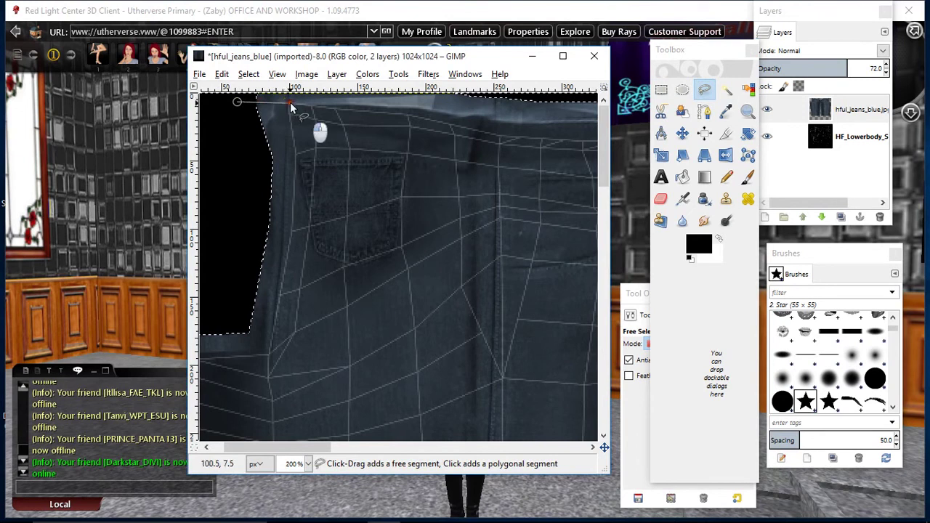
click(412, 106)
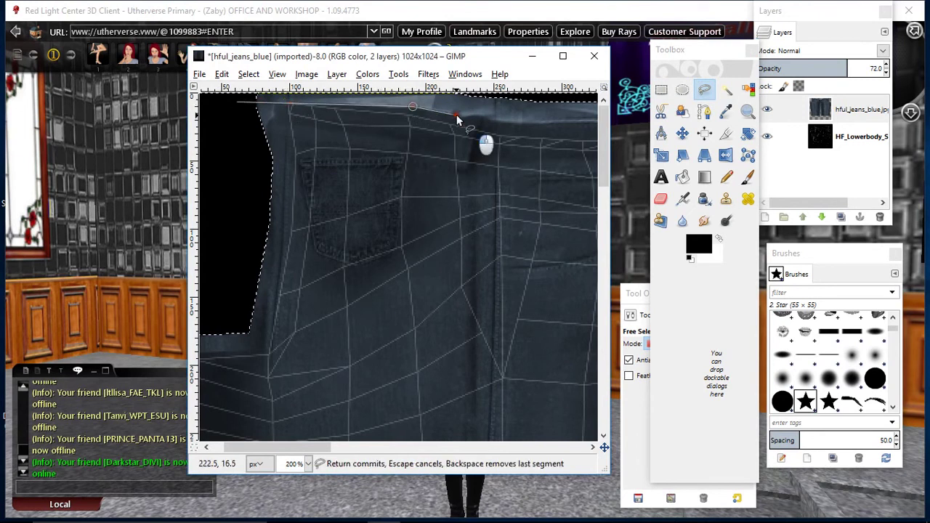
click(498, 123)
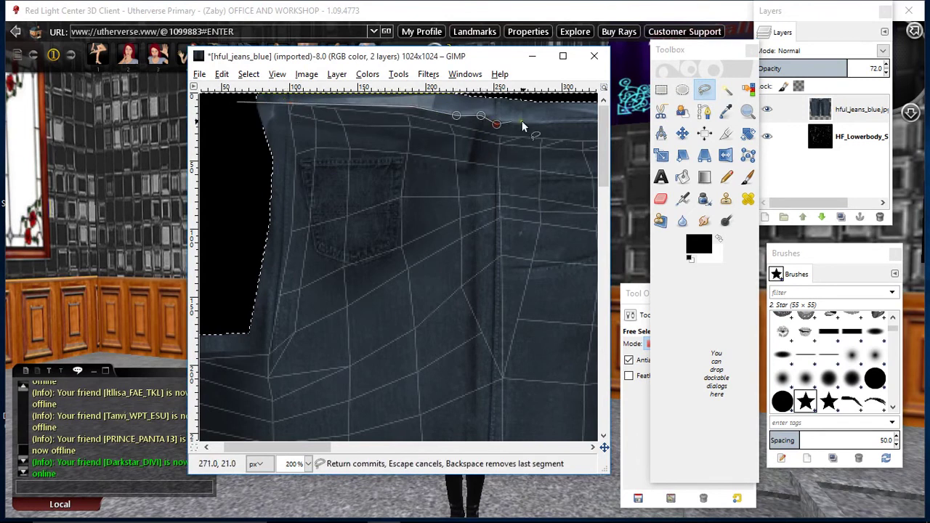
click(542, 191)
Continue the outline along the middle section of the waistband top edge
drag(317, 451, 367, 452)
click(442, 123)
click(515, 132)
click(550, 134)
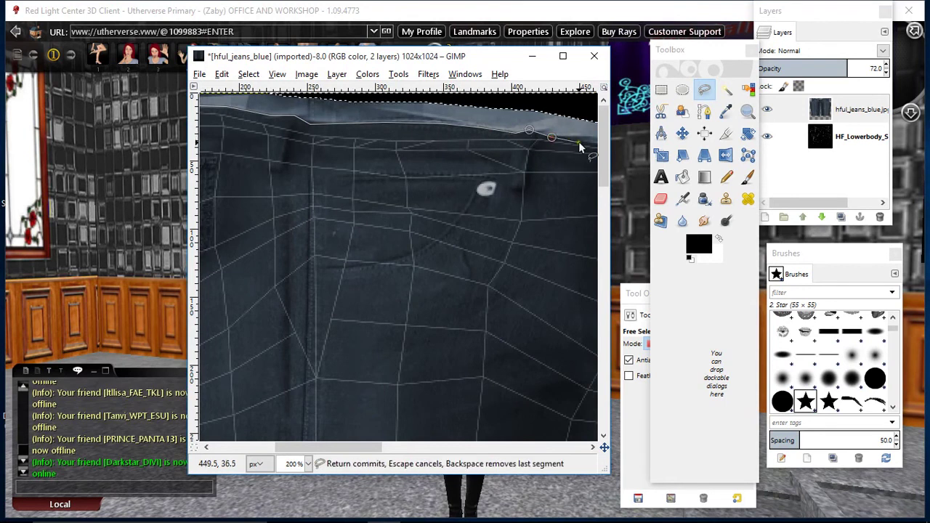
click(577, 142)
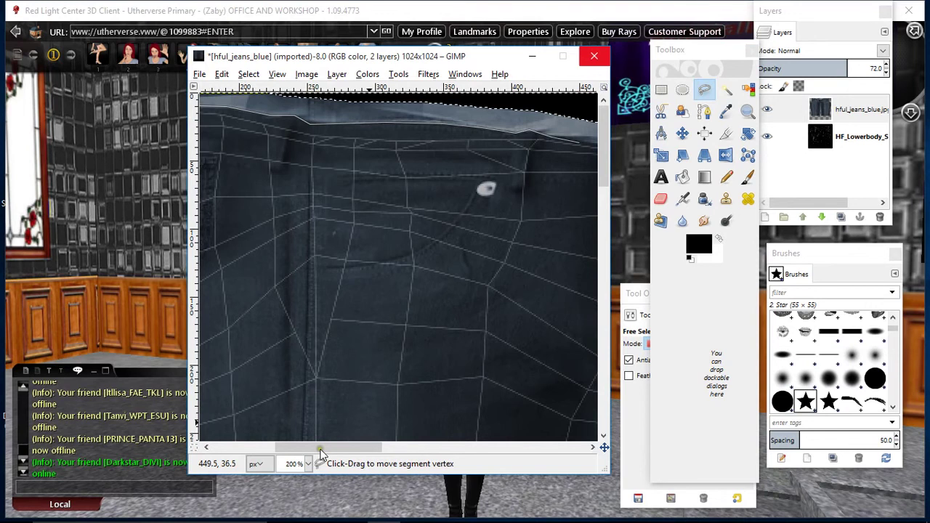
drag(321, 451, 380, 446)
click(385, 148)
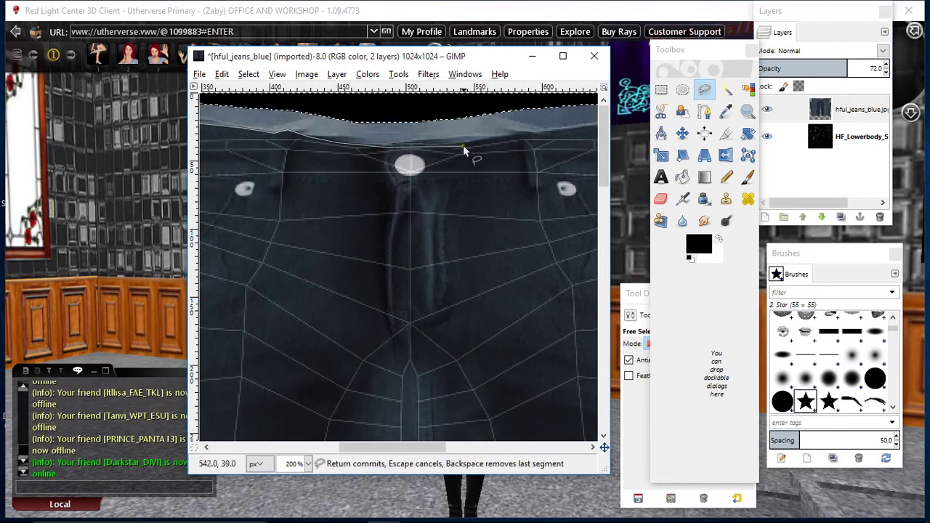
click(582, 123)
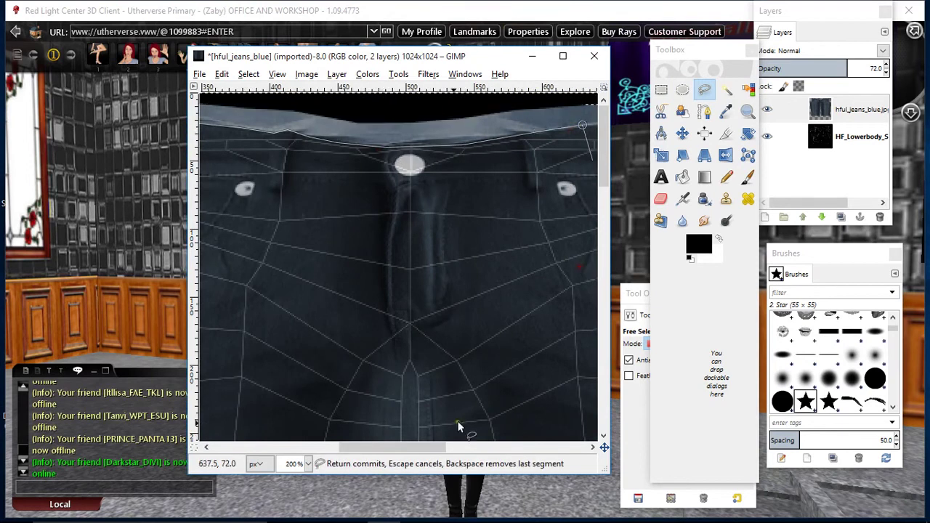
key(Return)
Trace the outline along the back waistband and close it at the start point
drag(375, 452, 457, 444)
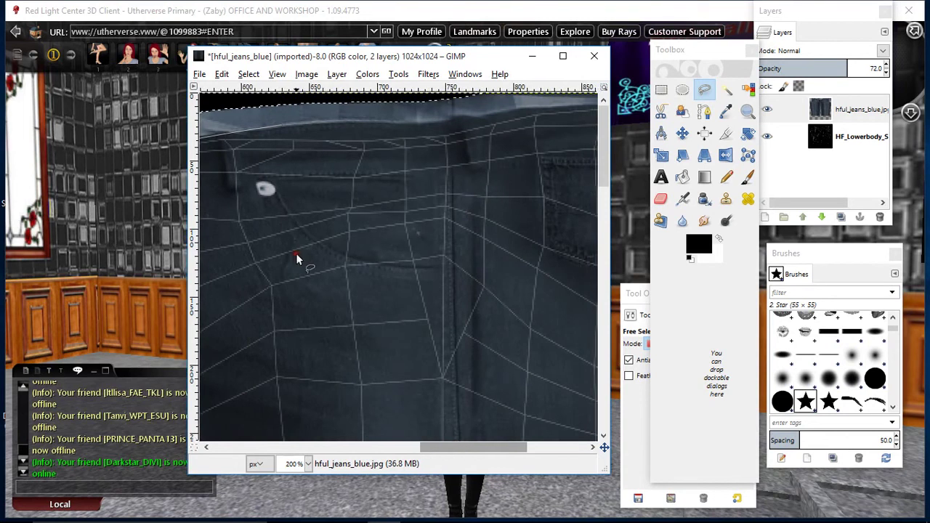
click(355, 120)
click(426, 119)
click(457, 114)
click(520, 105)
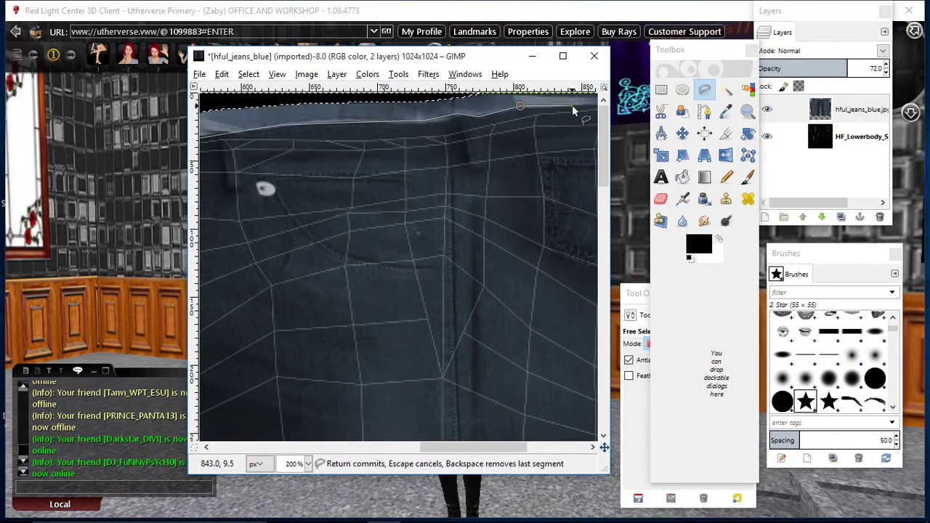
click(571, 105)
key(Return)
drag(450, 452, 512, 449)
click(448, 107)
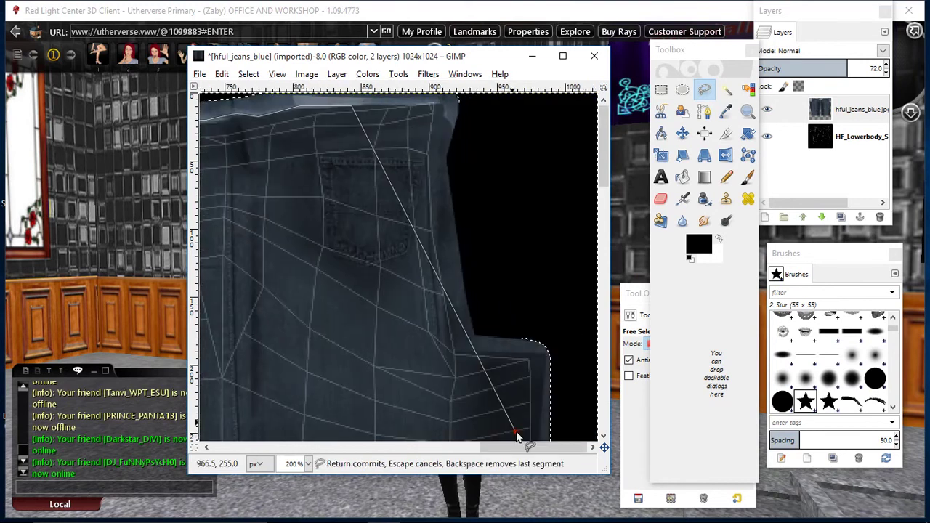
click(480, 103)
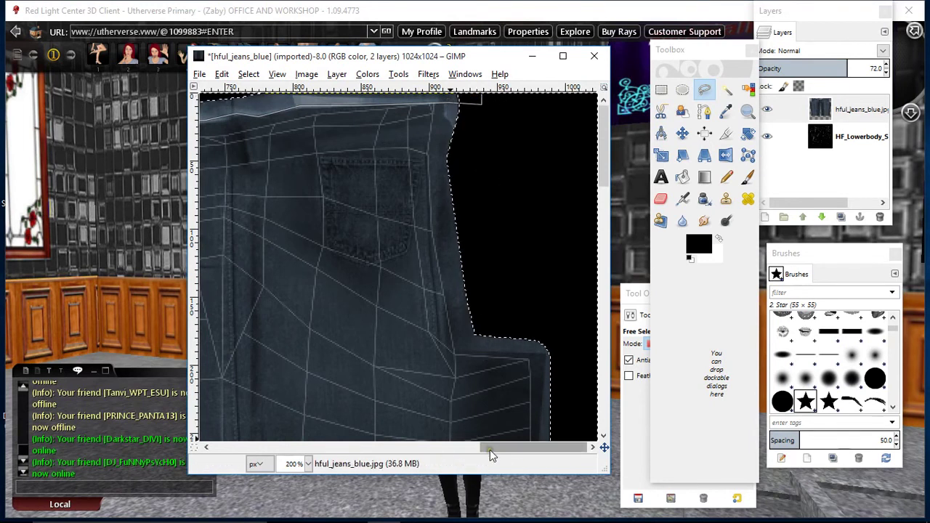
drag(491, 448, 196, 404)
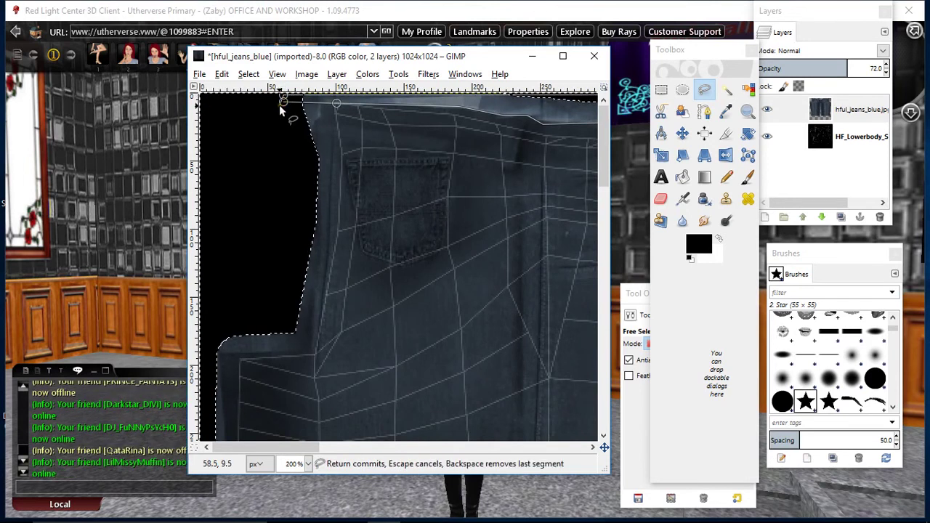
click(281, 102)
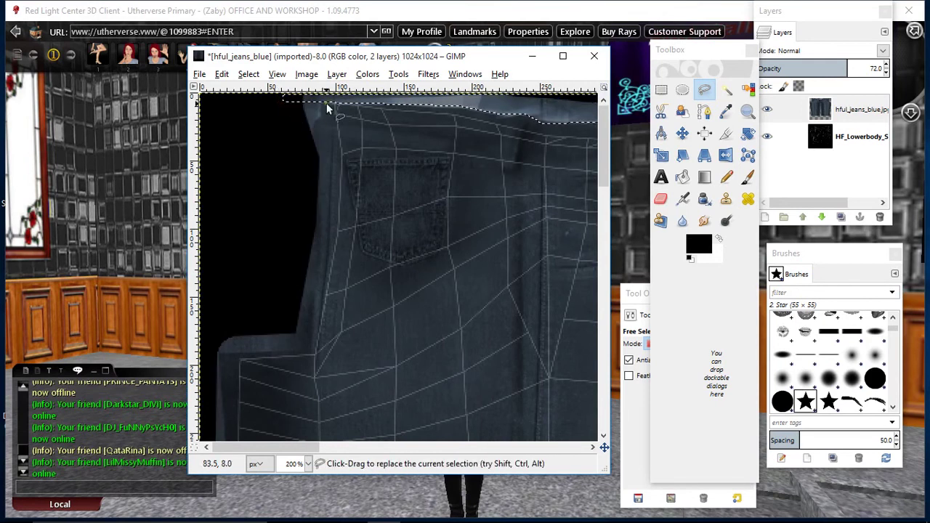
Cut the thin strip above the waistband, leaving black along the texture's top edge
right_click(490, 101)
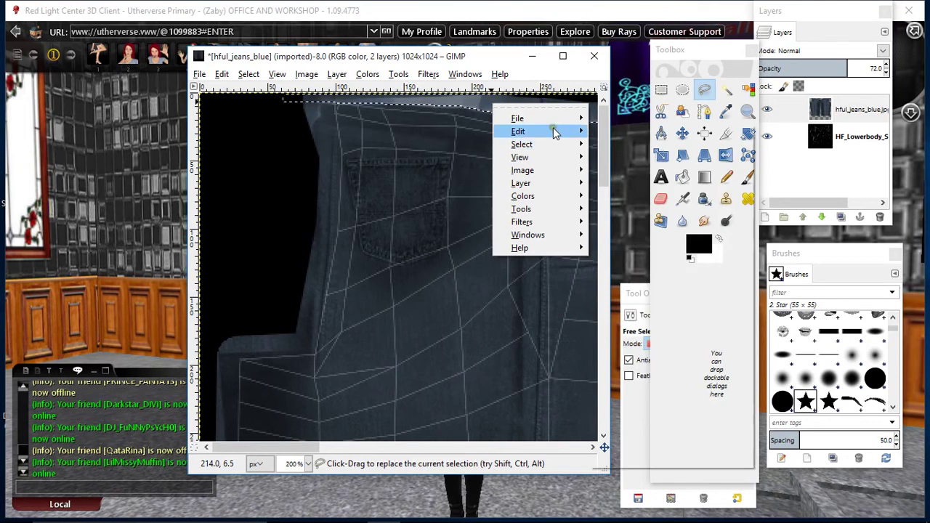
mouse_move(586, 142)
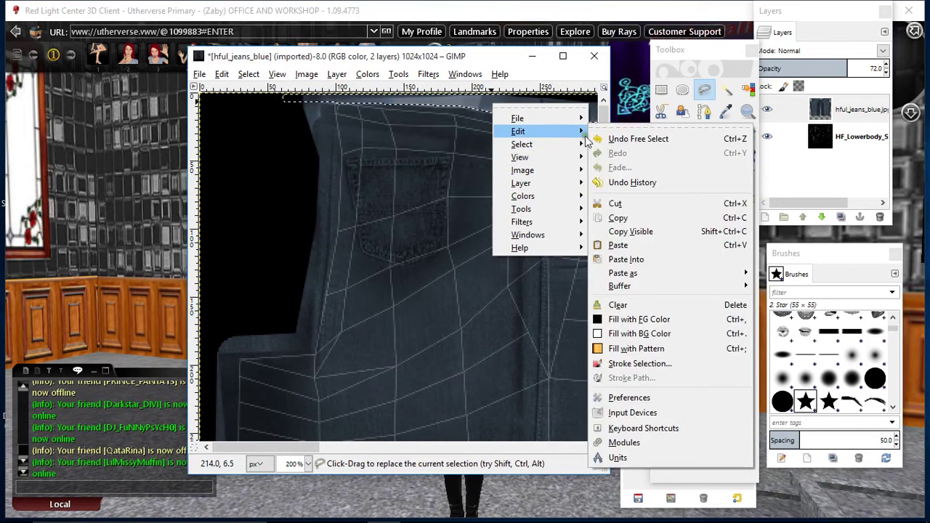
click(615, 204)
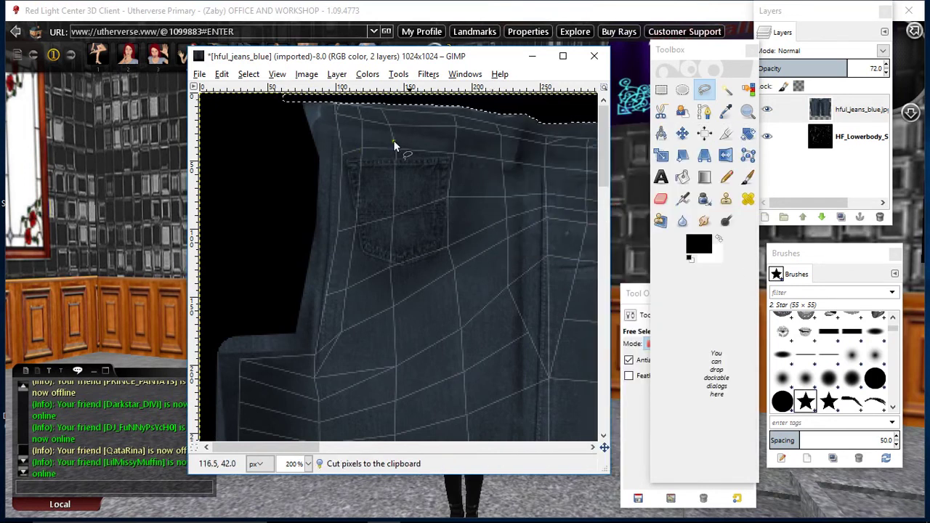
click(661, 88)
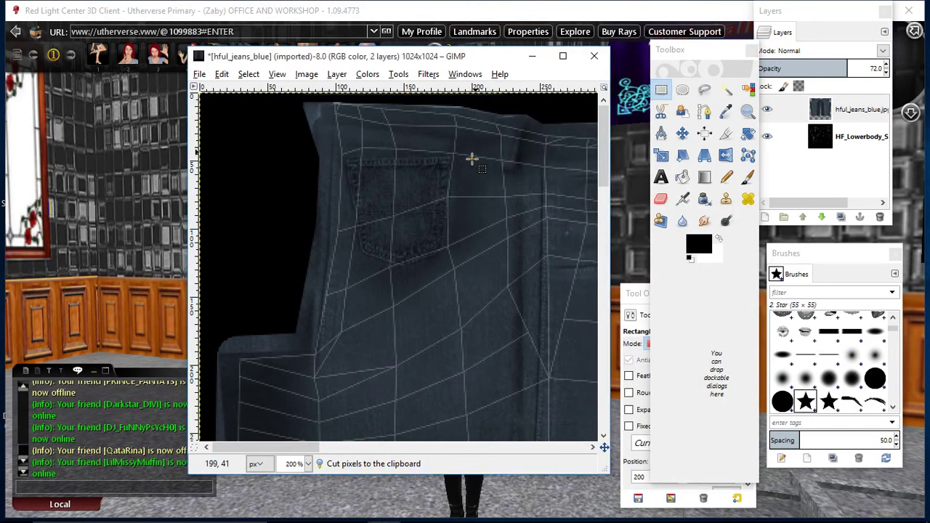
Set up the Eraser with the Hardness 100 brush at a size of about 19
click(660, 198)
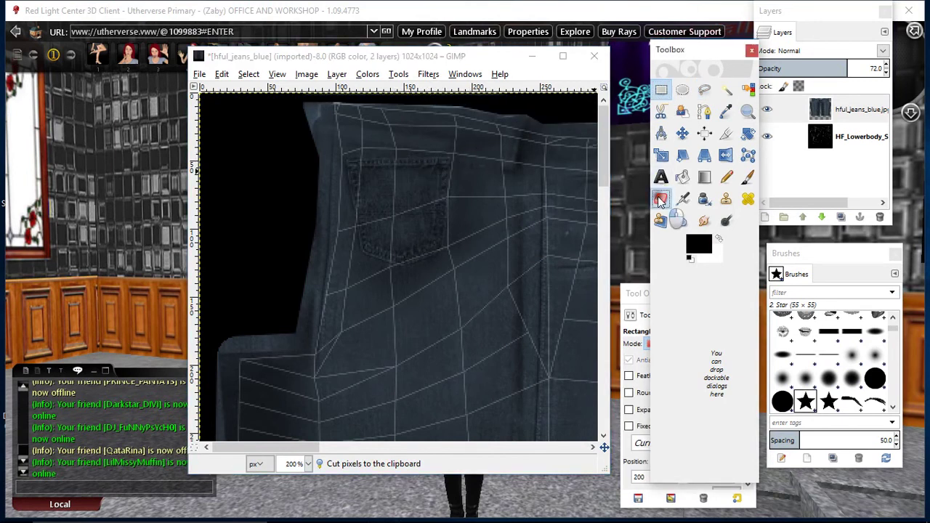
click(874, 378)
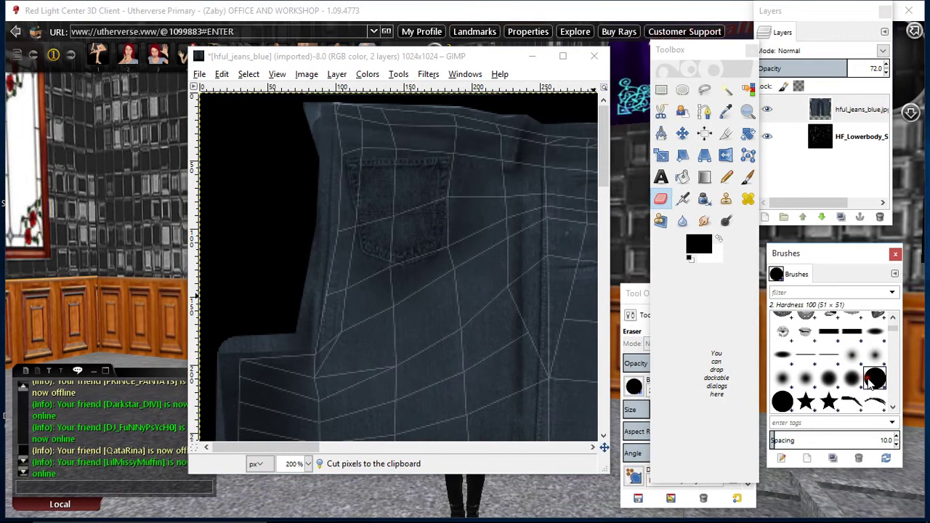
click(624, 410)
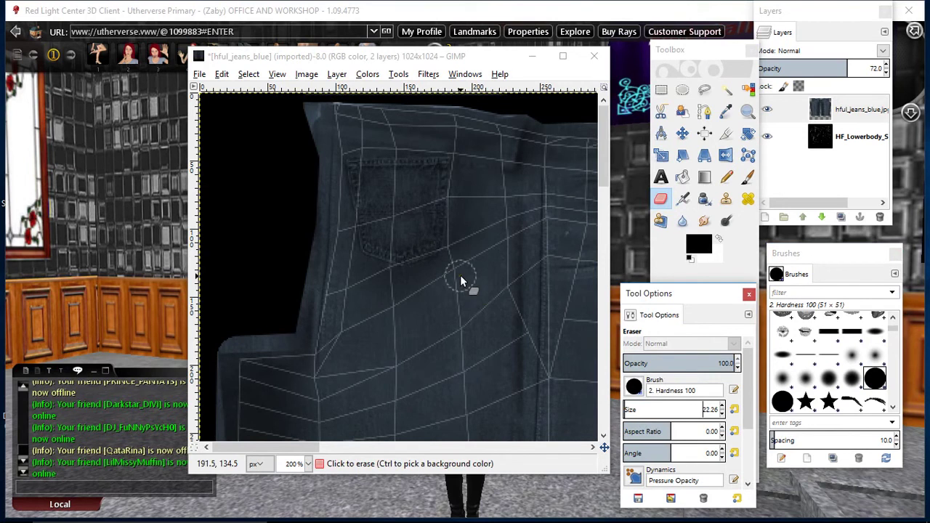
scroll(721, 414, down, 3)
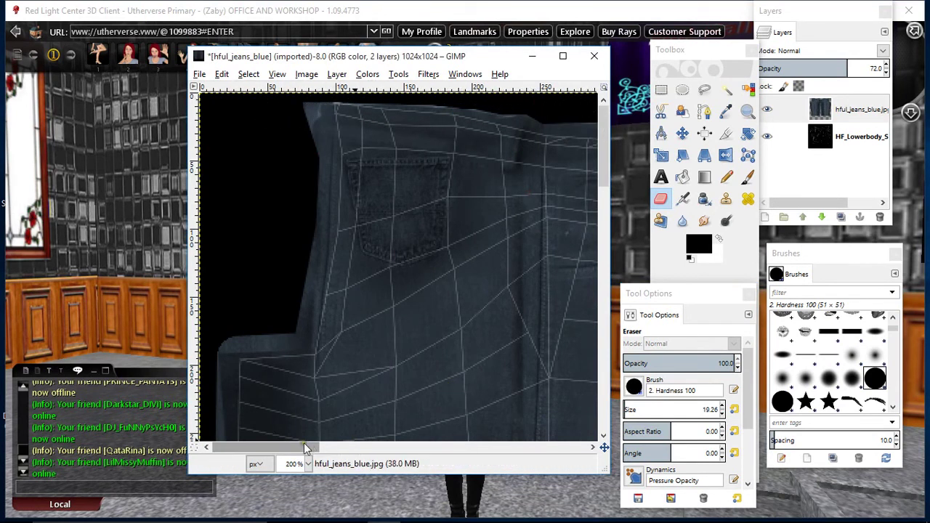
drag(304, 448, 369, 457)
key(m)
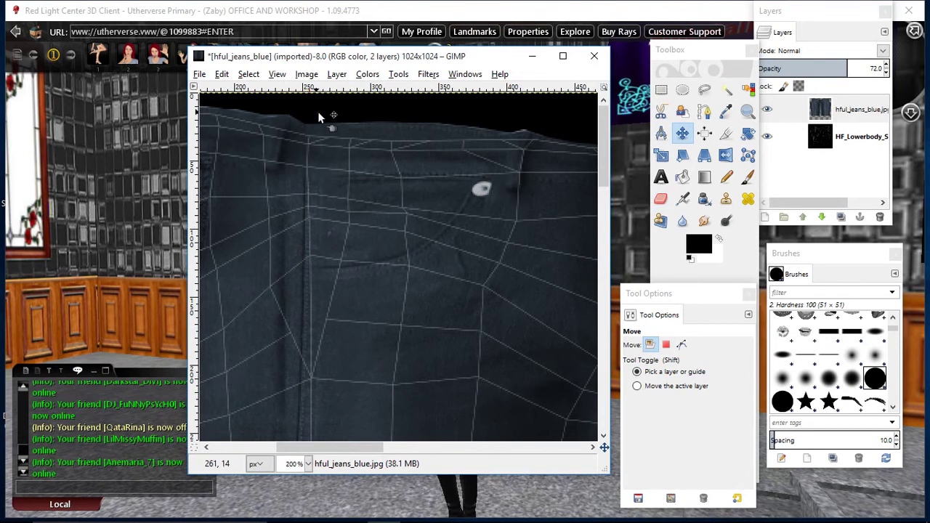
click(660, 198)
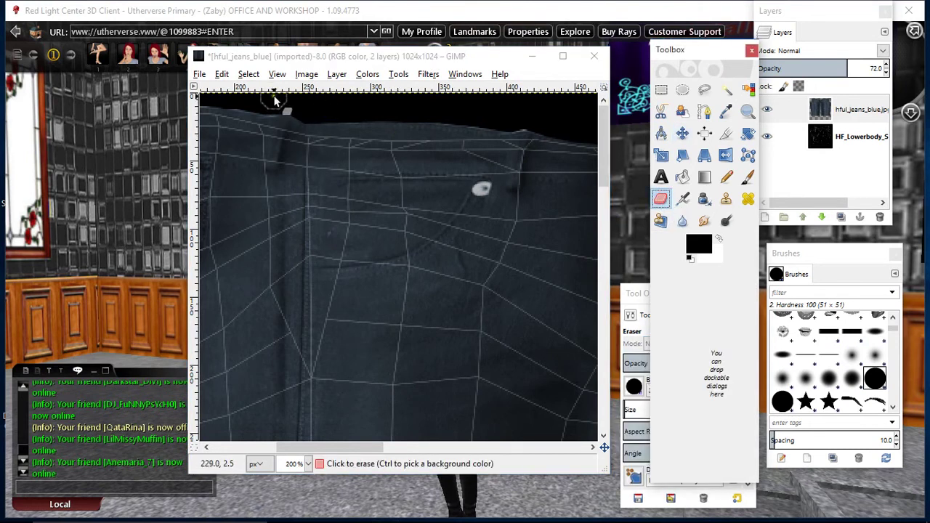
Erase stray denim bits along the waistband's top edge in several sweeps
drag(274, 100, 582, 100)
drag(356, 446, 421, 462)
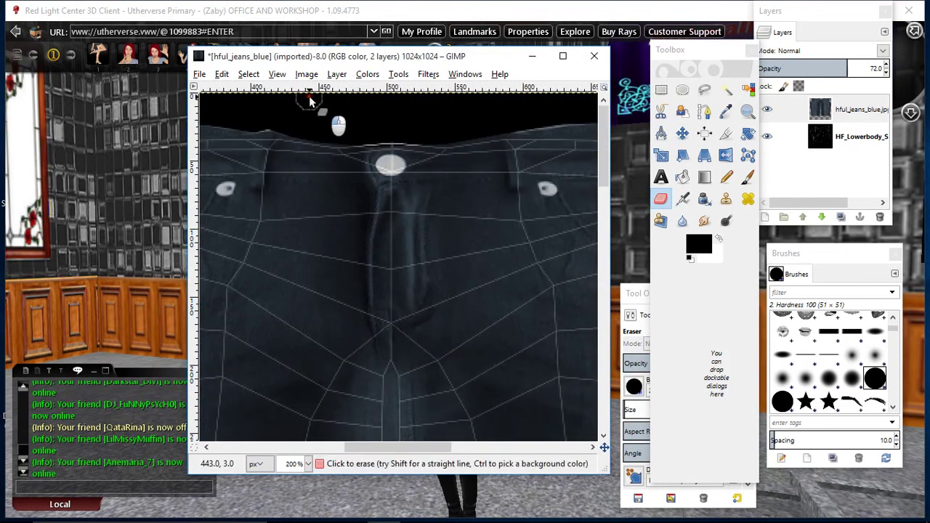
mouse_move(308, 100)
mouse_down()
mouse_move(592, 100)
mouse_move(535, 108)
mouse_up()
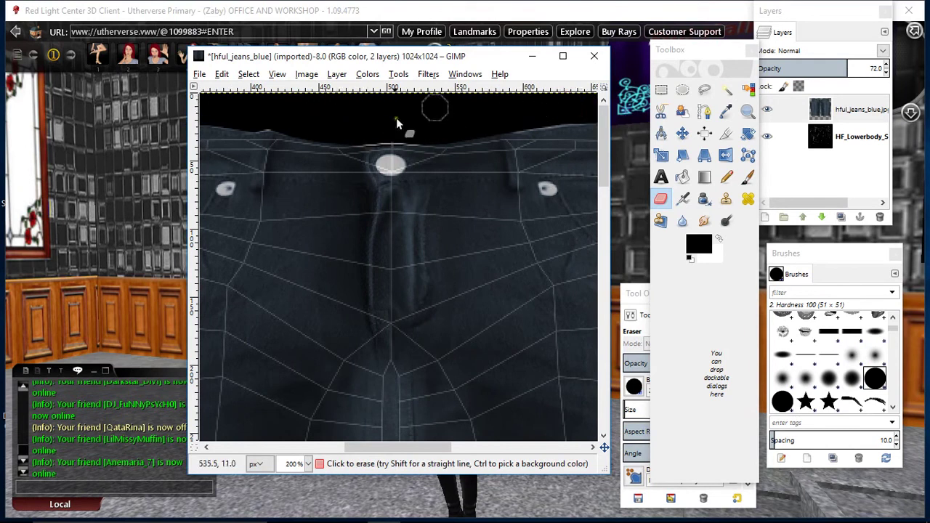
drag(378, 446, 465, 446)
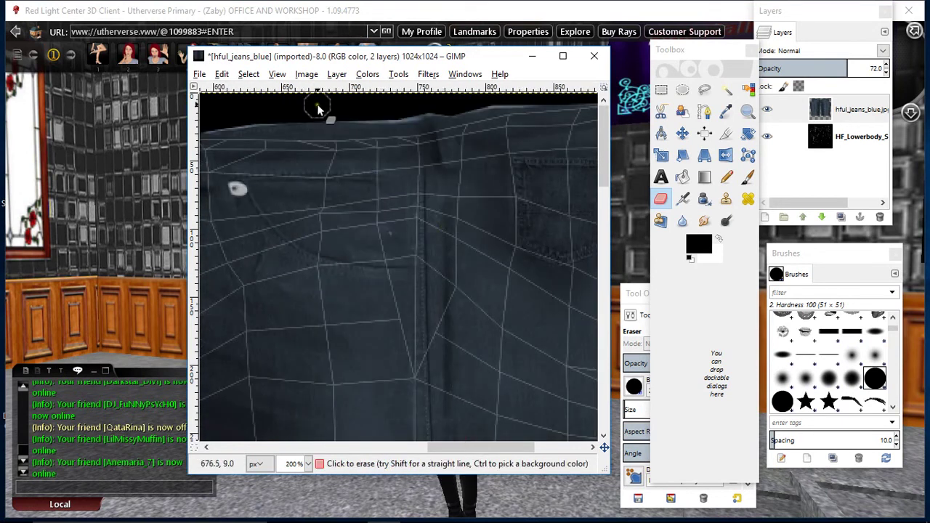
mouse_move(317, 105)
mouse_down()
mouse_move(429, 90)
mouse_move(582, 93)
mouse_up()
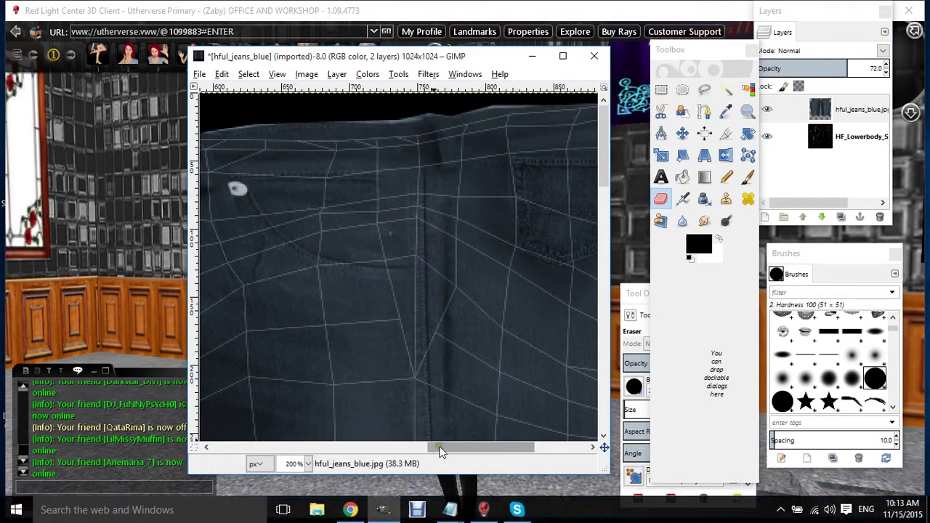
drag(437, 446, 516, 450)
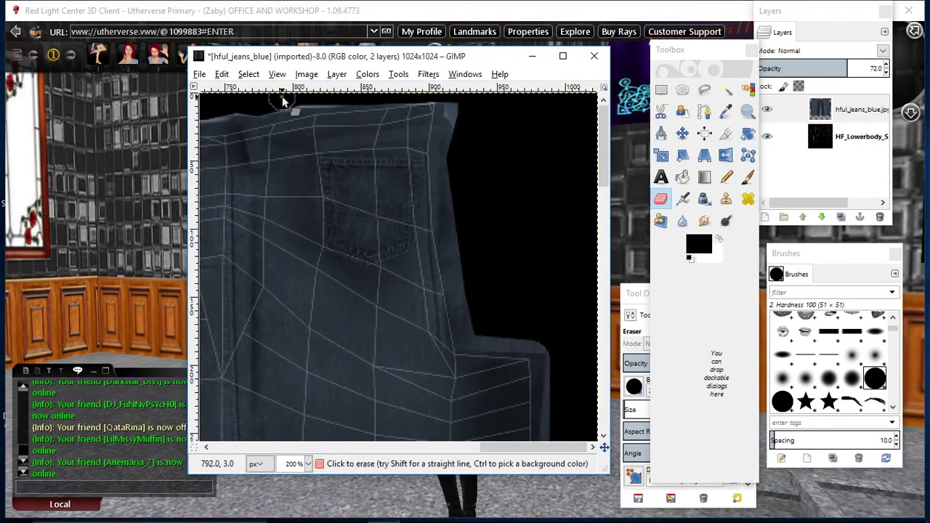
drag(279, 99, 483, 93)
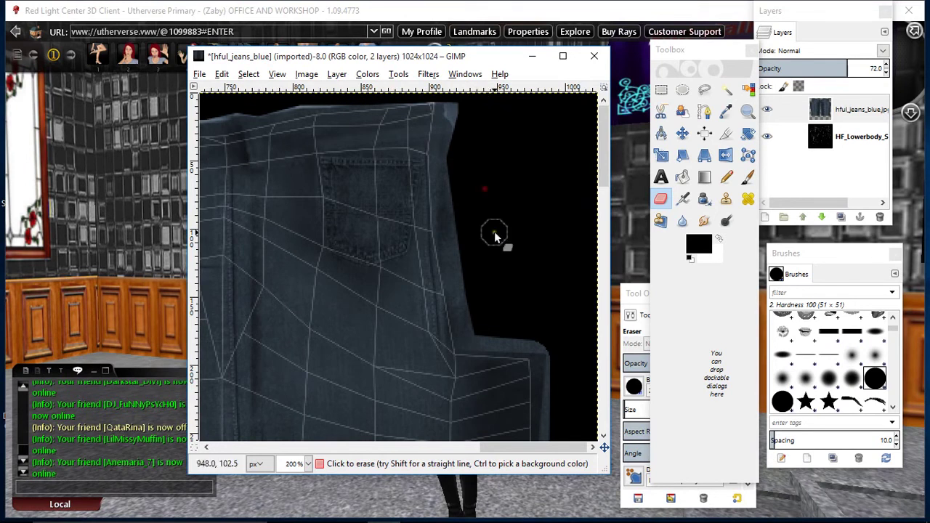
Zoom to 50% and raise the jeans layer opacity to 100 to hide the wireframe
click(682, 133)
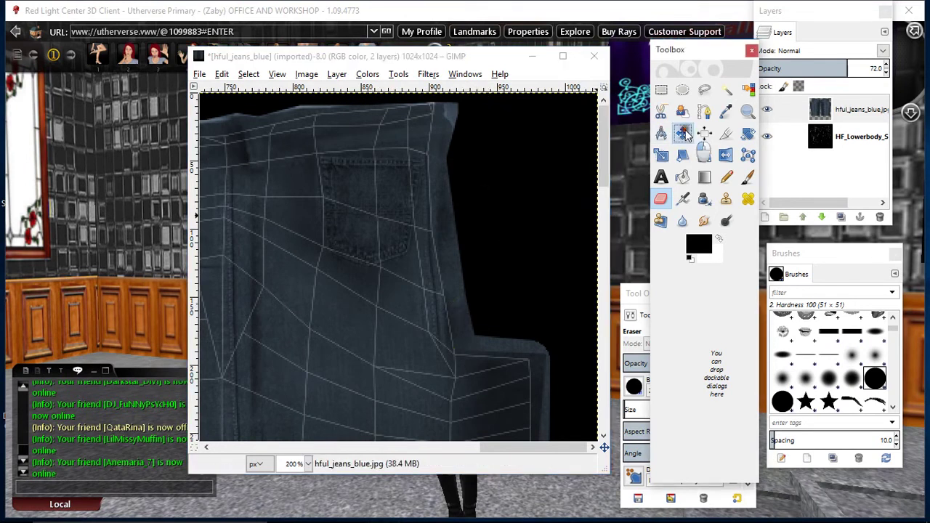
click(308, 464)
click(300, 414)
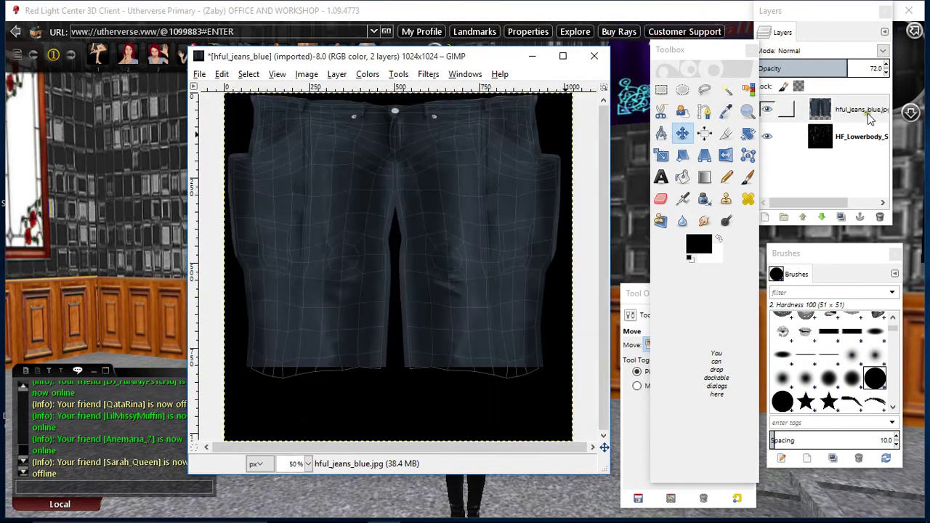
click(843, 114)
click(842, 67)
drag(842, 67, 917, 69)
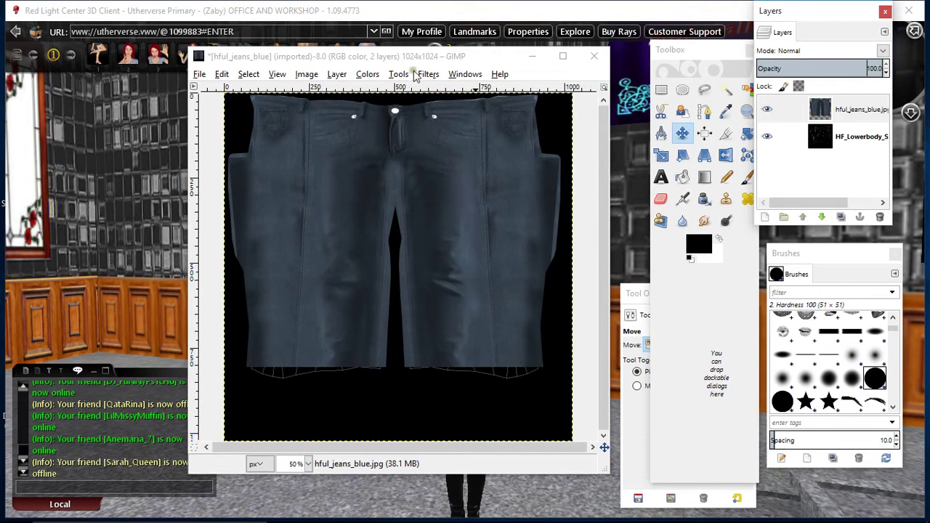
Darken the jeans to deep navy with Hue-Saturation Lightness set to -39
click(367, 74)
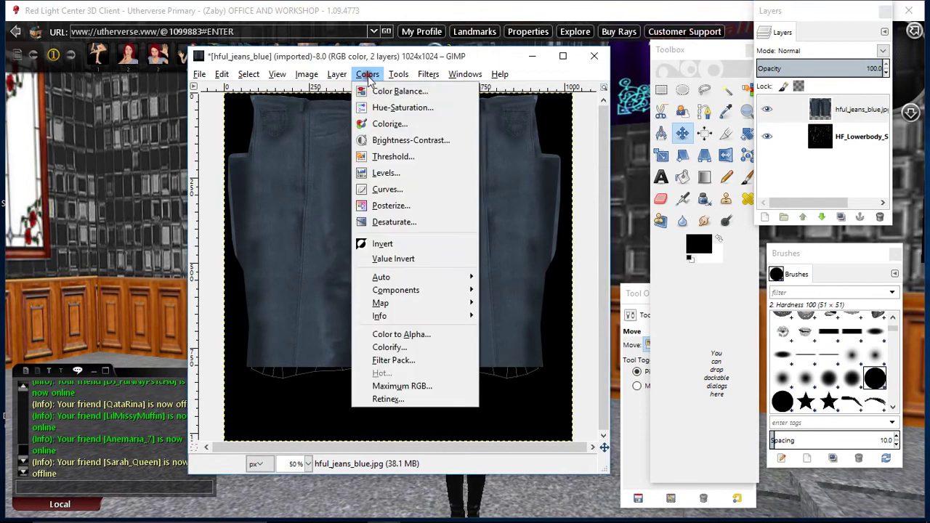
click(375, 106)
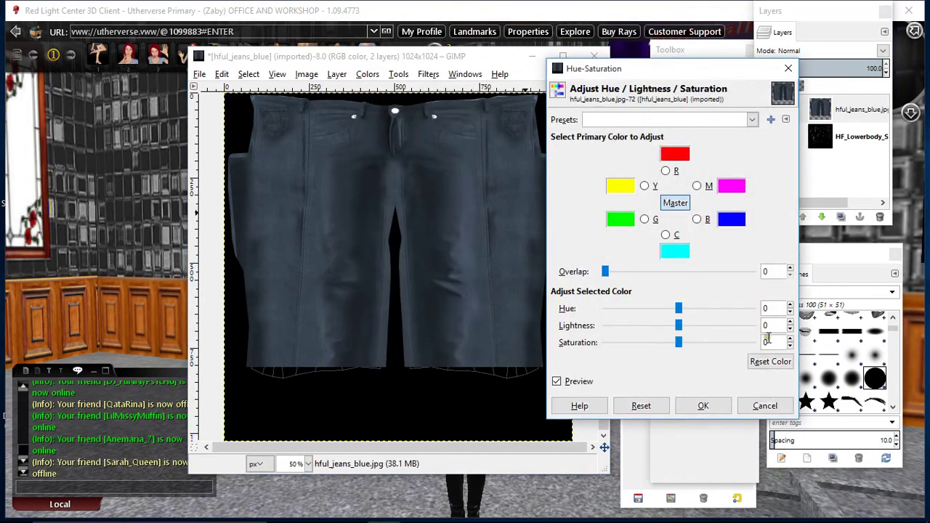
drag(681, 330, 717, 329)
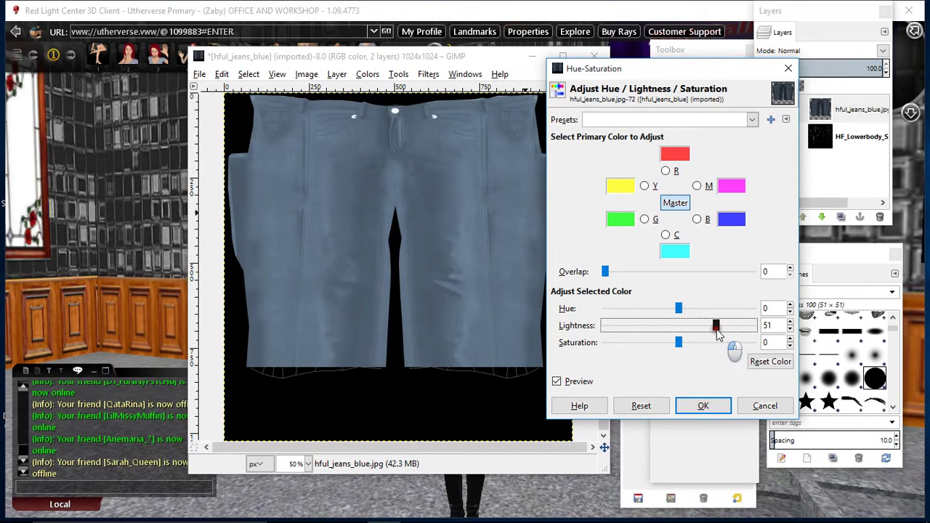
drag(717, 331, 651, 331)
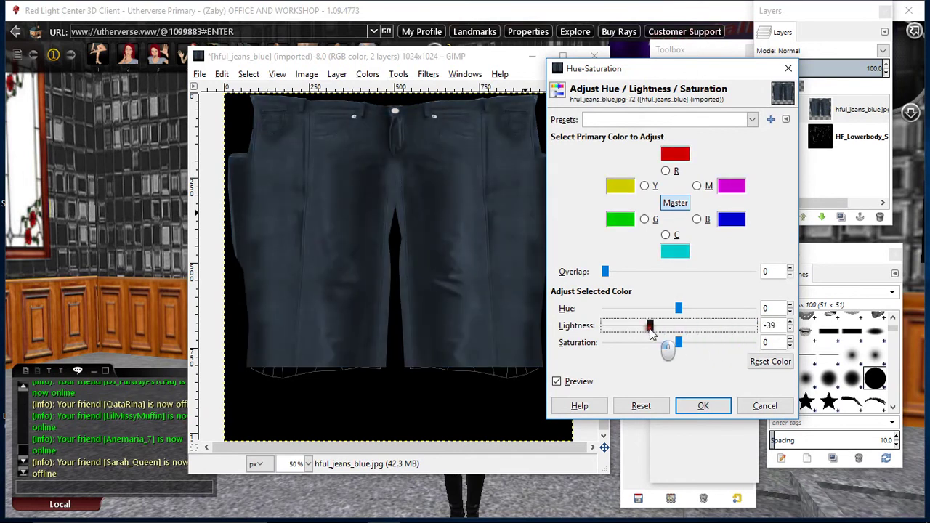
click(699, 405)
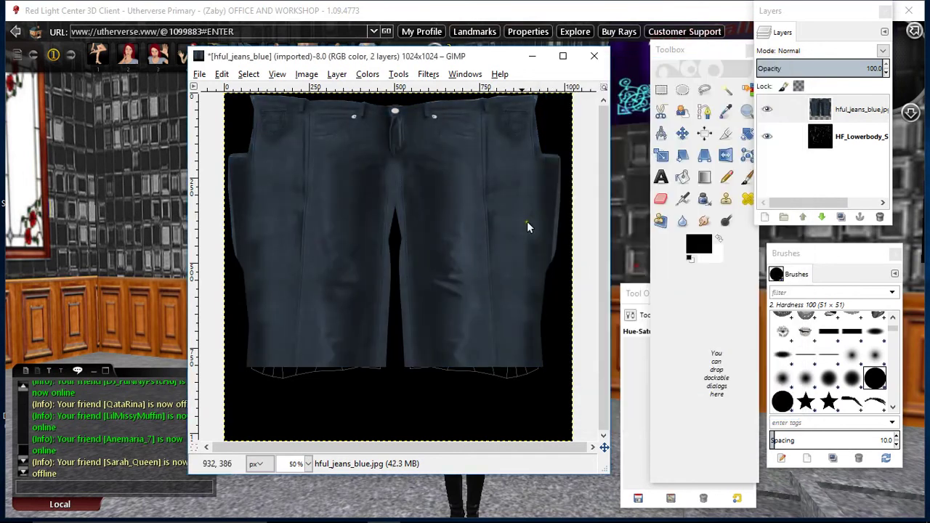
Apply the Sharpen filter at sharpness 80 to the jeans texture after checking the preview
click(428, 74)
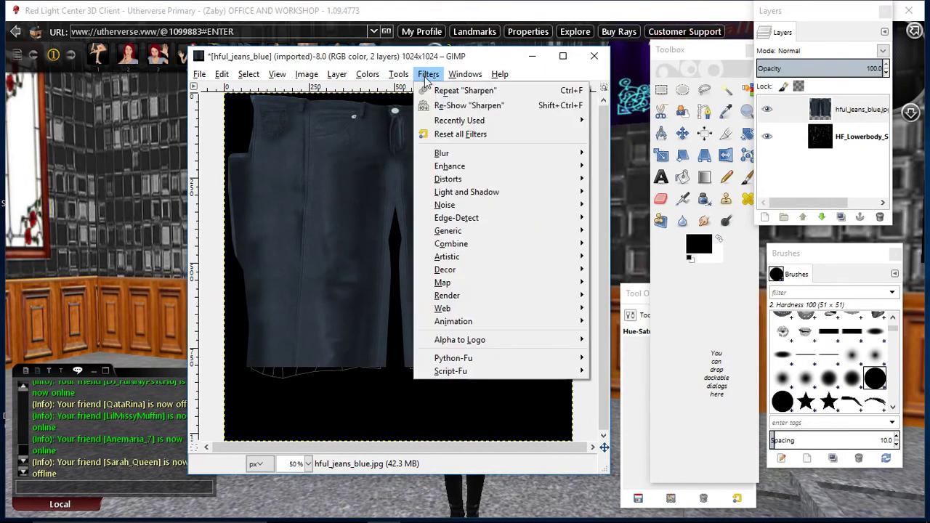
mouse_move(465, 165)
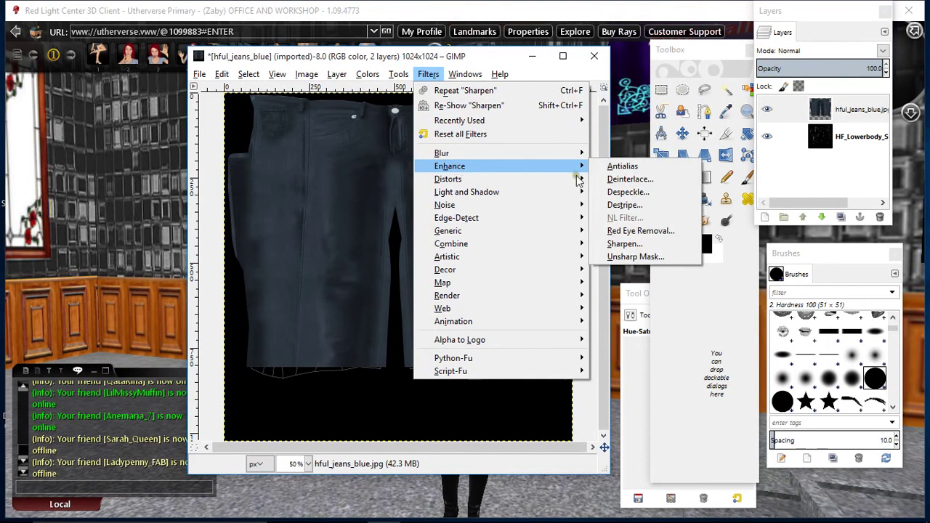
click(635, 244)
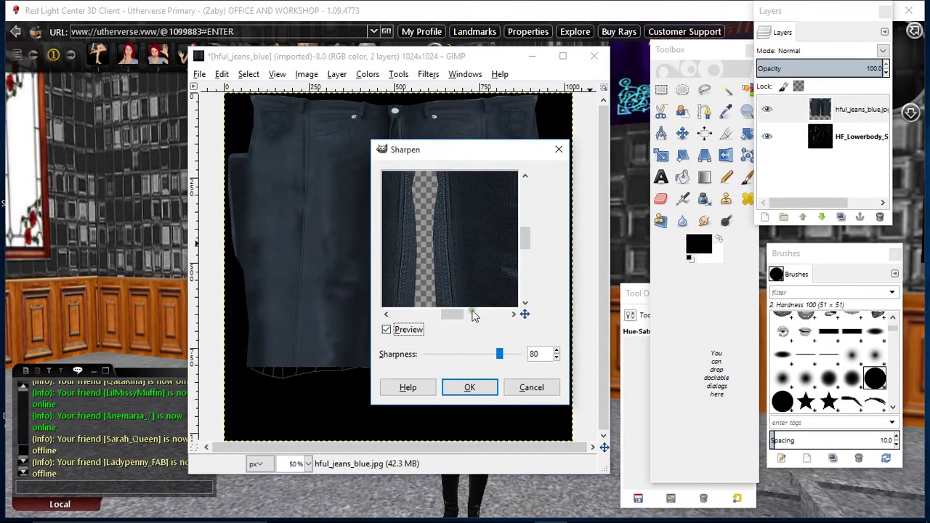
drag(443, 312, 409, 315)
scroll(430, 284, up, 5)
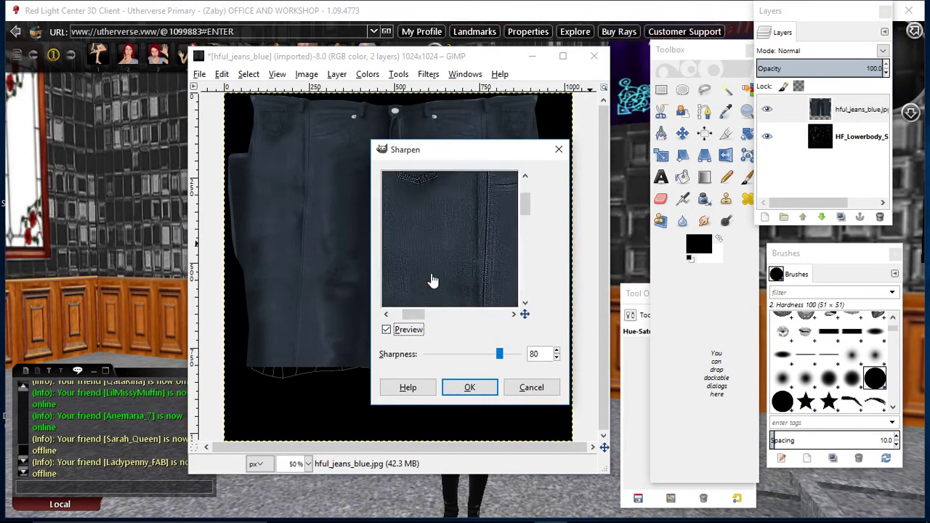
scroll(432, 280, up, 4)
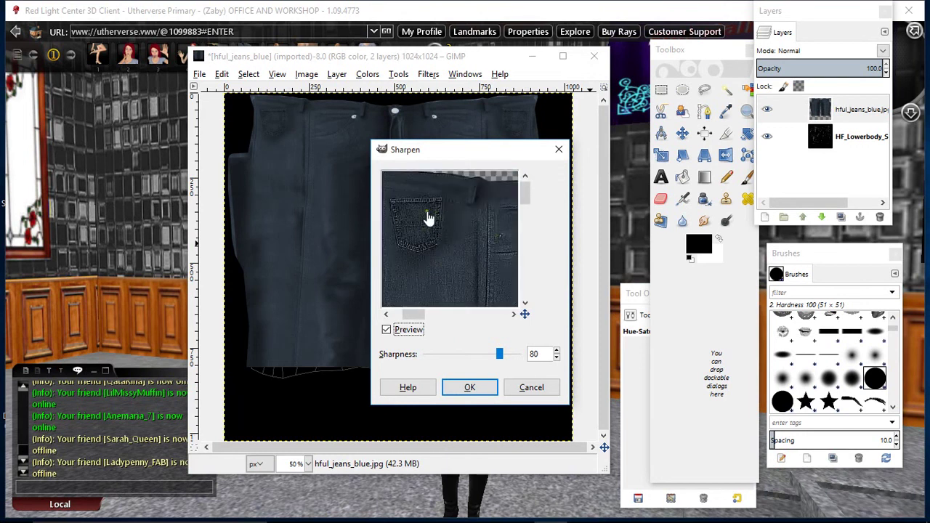
click(473, 386)
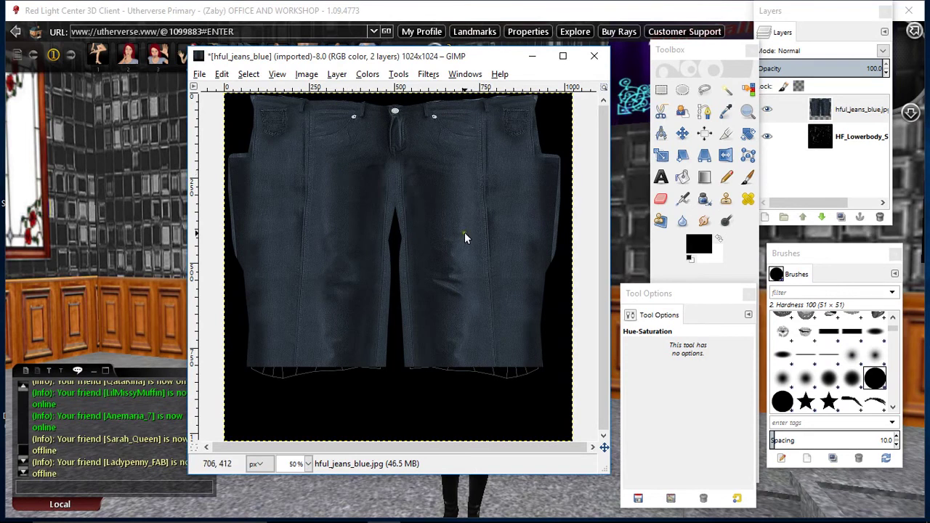
Hide the black HF_Lowerbody_StraightLeg layer and start Export As for the image
click(862, 138)
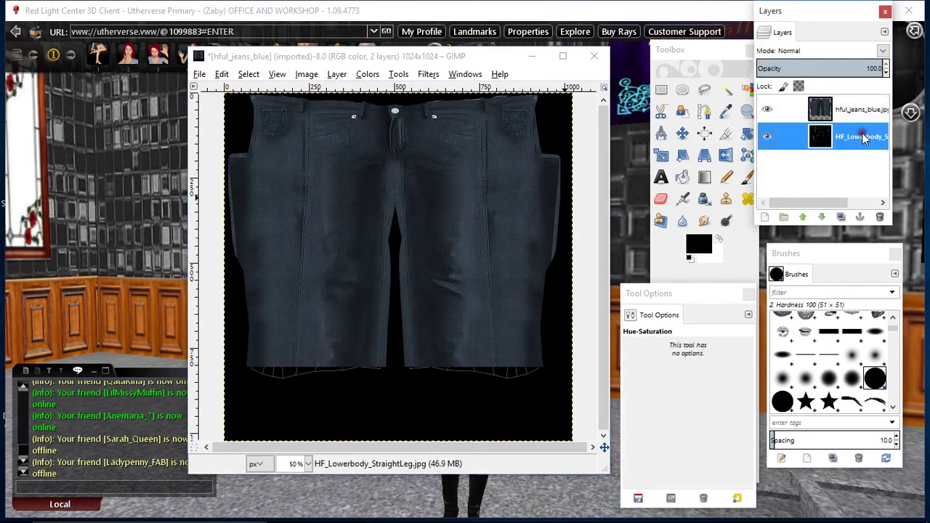
click(767, 138)
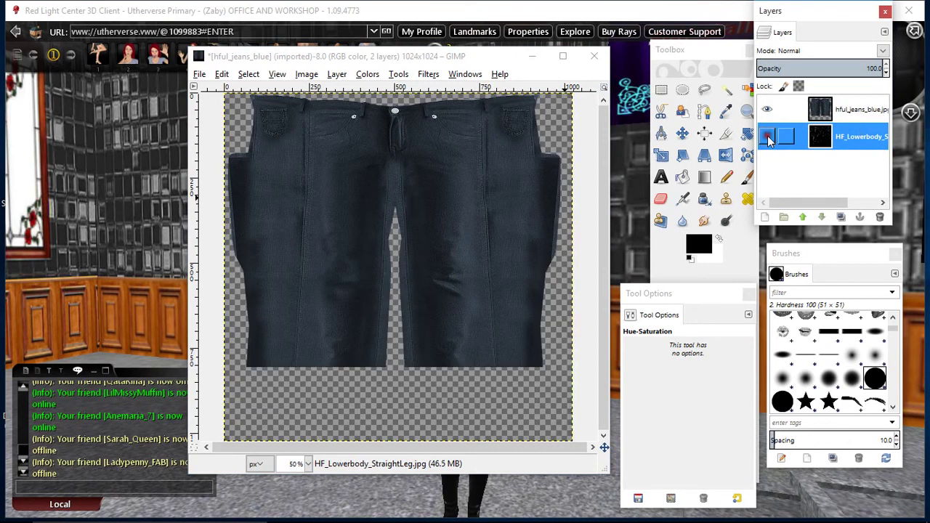
click(199, 74)
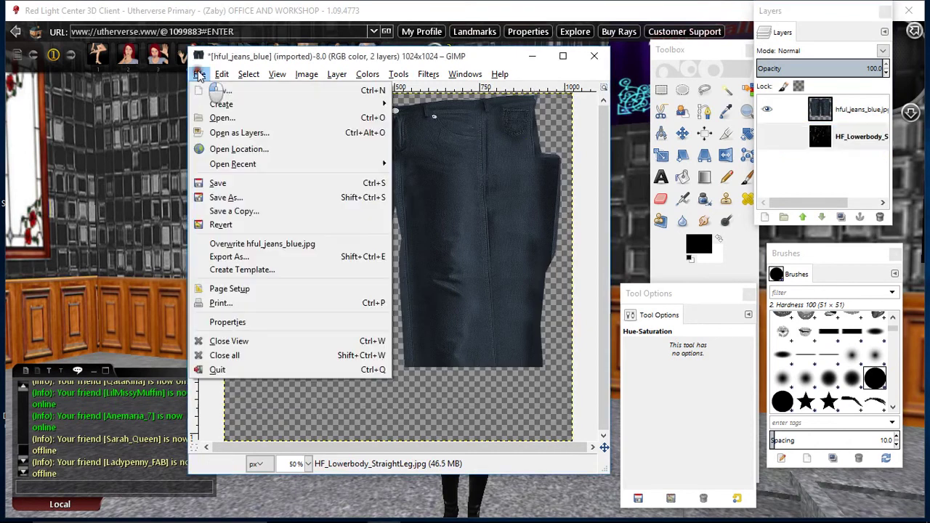
click(234, 256)
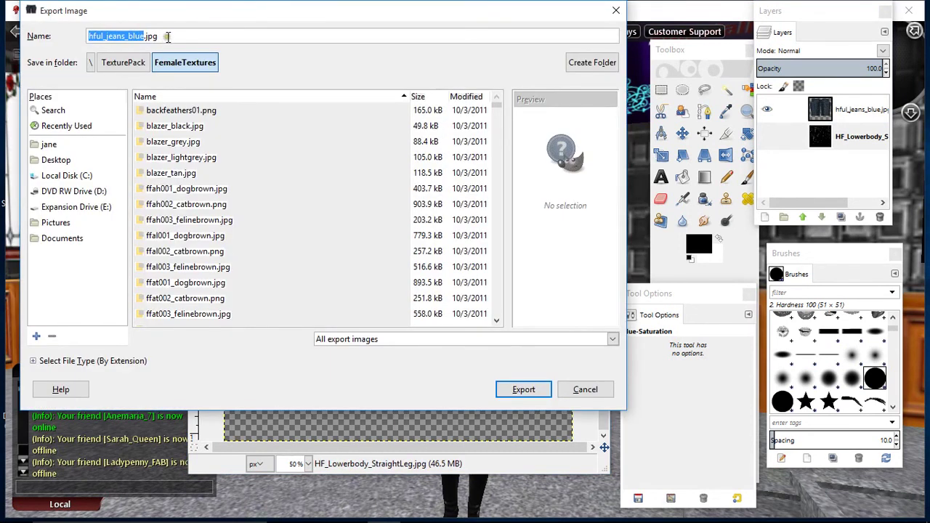
Name the export 'BLUE JEANS STRAIGHT' and target the Desktop folder
click(168, 36)
drag(167, 37, 88, 37)
text(BLU)
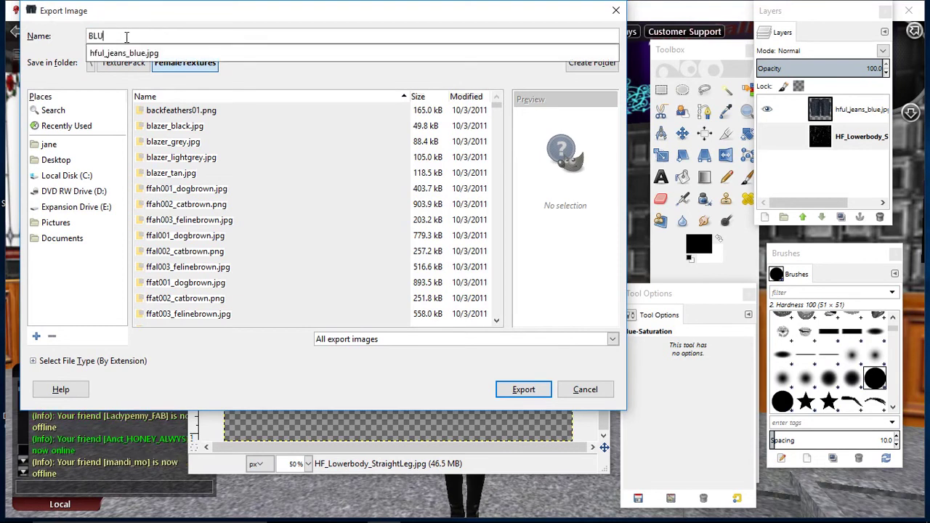
text(E JEANS STRAIGHT)
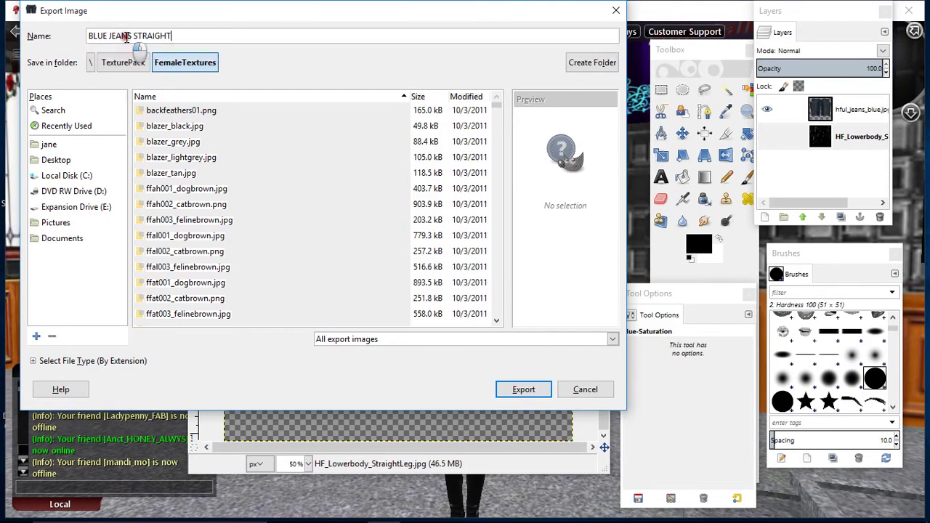
click(55, 161)
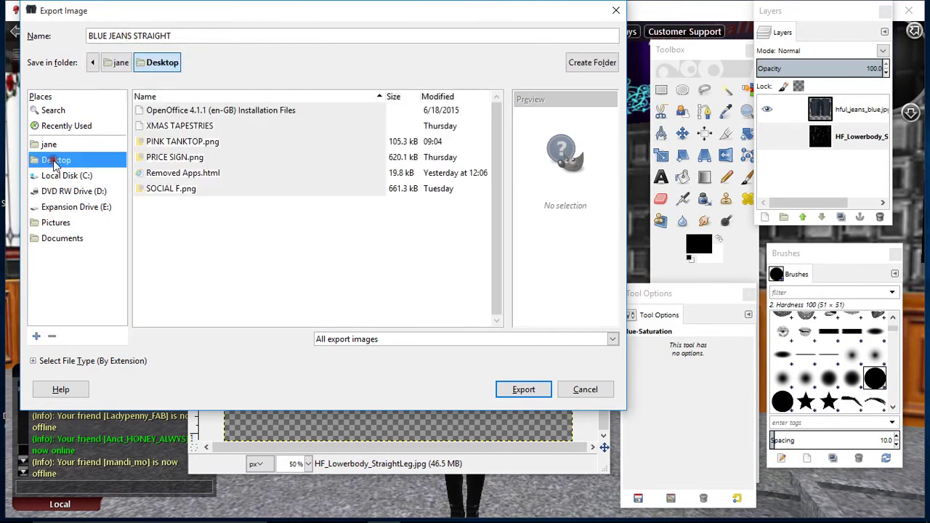
Choose PNG image as the file type and export, confirming the PNG options
click(76, 358)
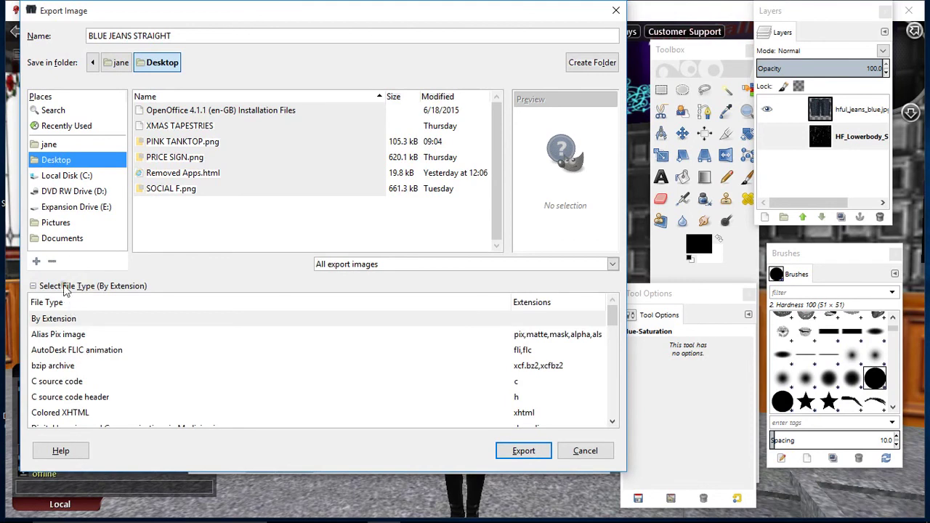
scroll(102, 347, down, 2)
scroll(101, 347, down, 8)
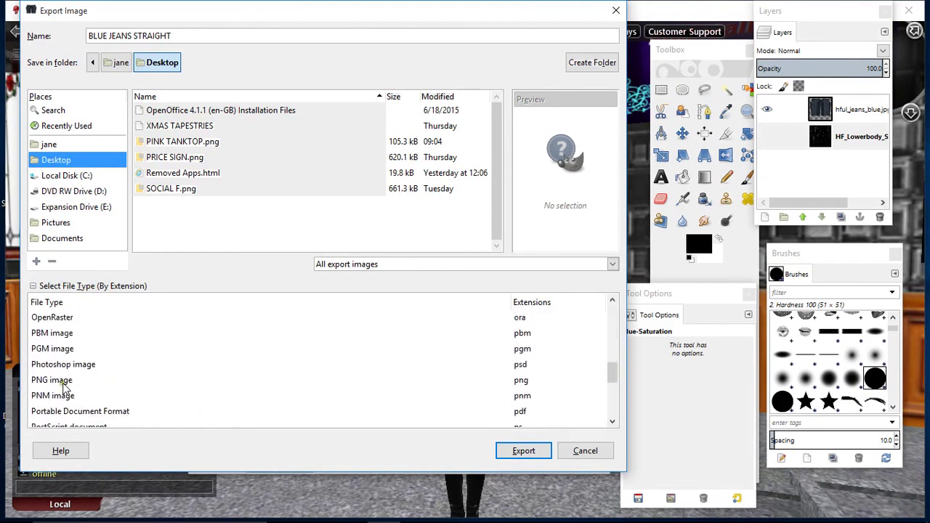
click(62, 381)
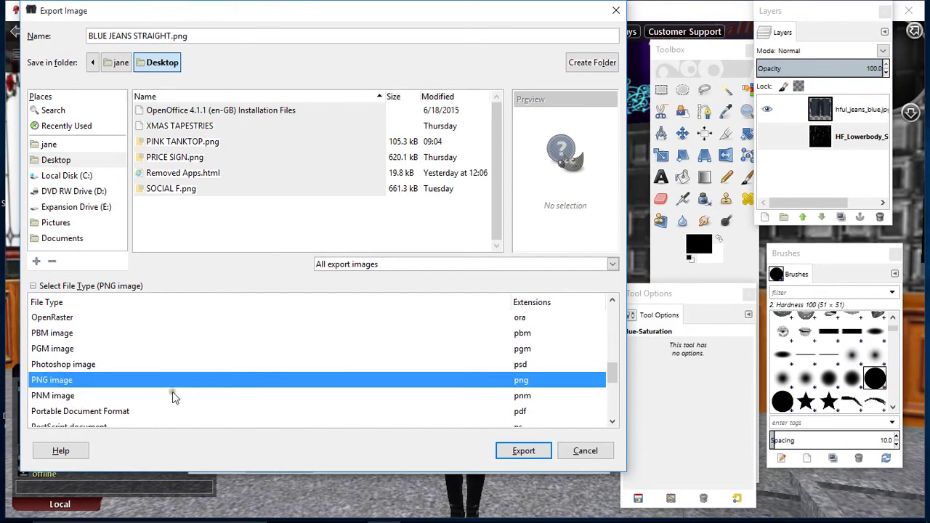
click(501, 450)
key(Return)
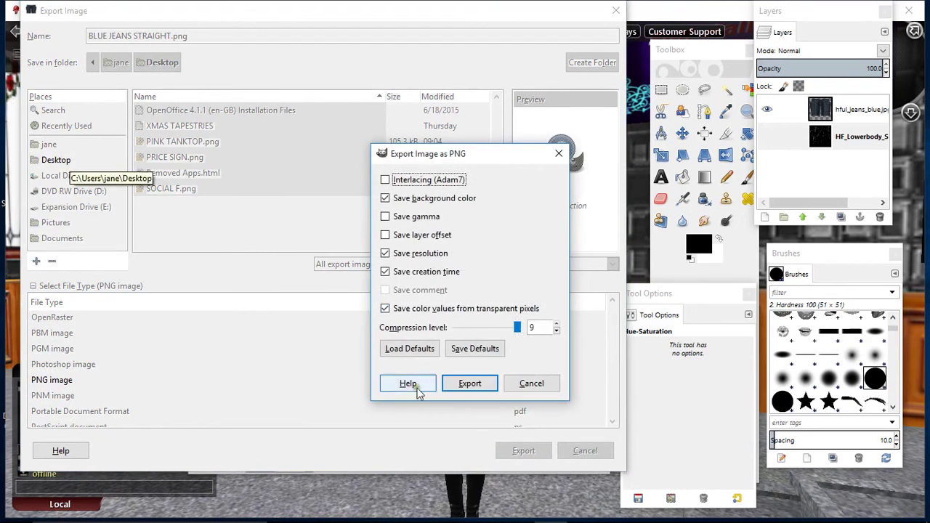
click(460, 385)
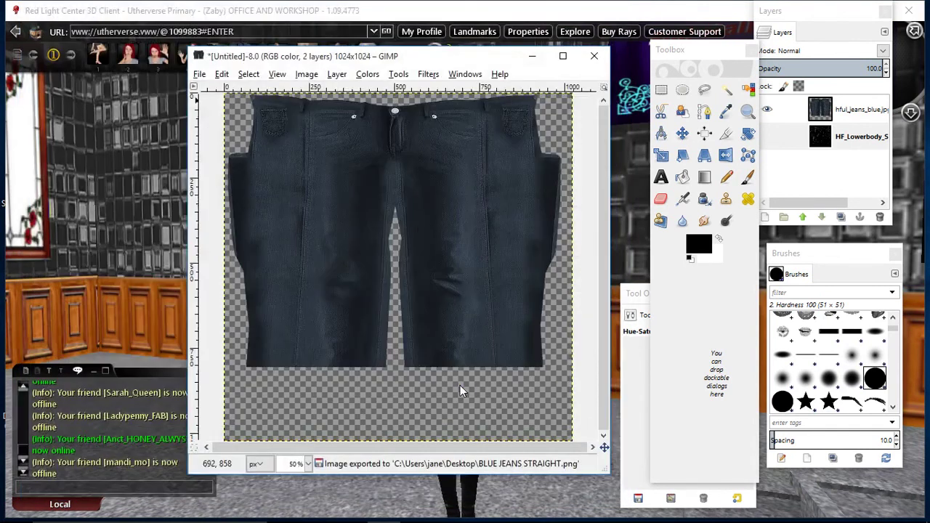
Minimize GIMP and bring up the Red Light Center website in Chrome
click(532, 56)
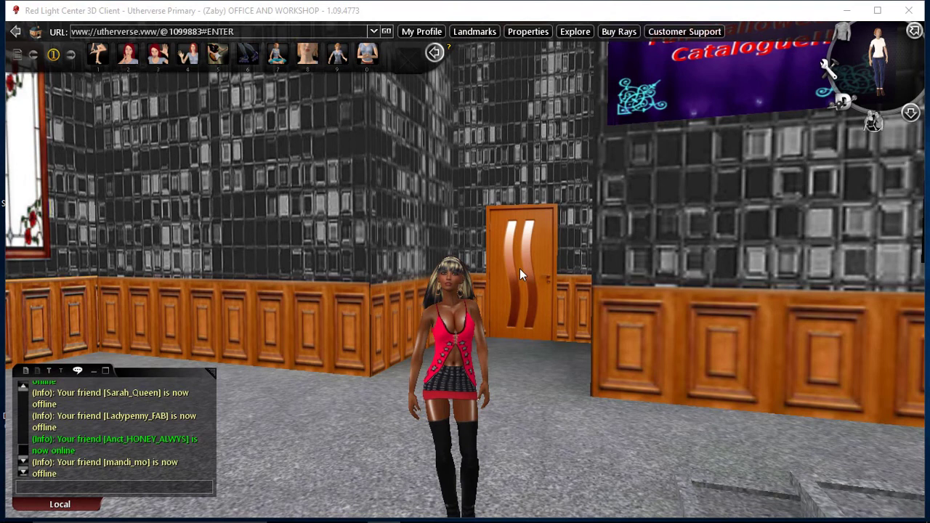
mouse_move(401, 517)
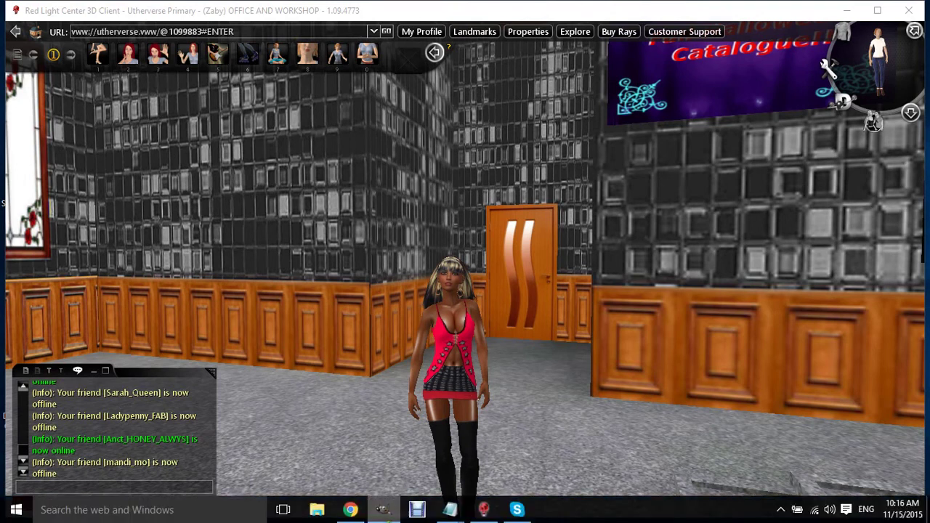
click(415, 513)
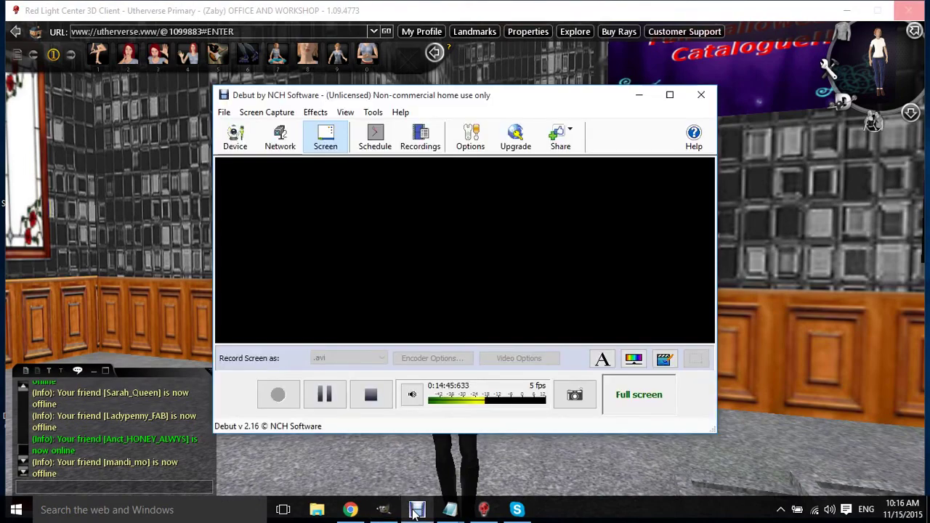
click(326, 394)
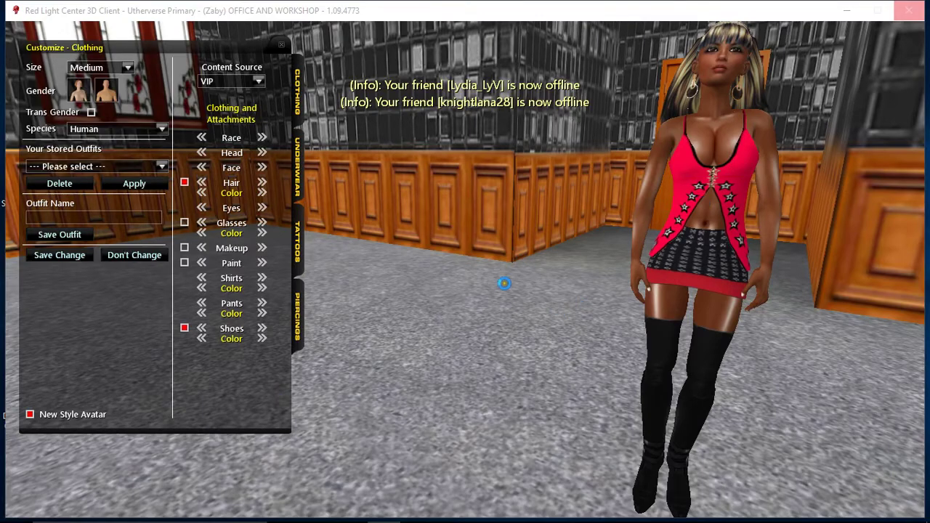
mouse_move(319, 520)
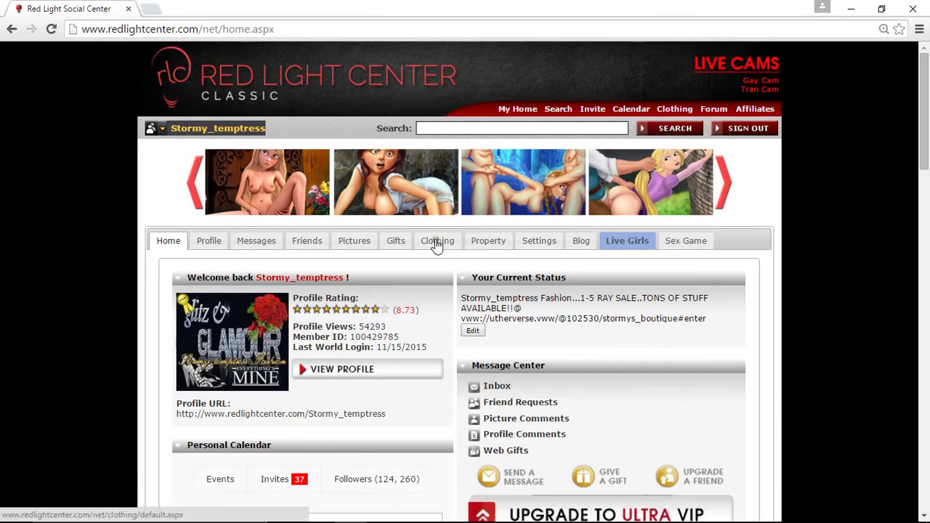
In the clothing section, start an outfit for the New Style avatar with Female gender
click(437, 244)
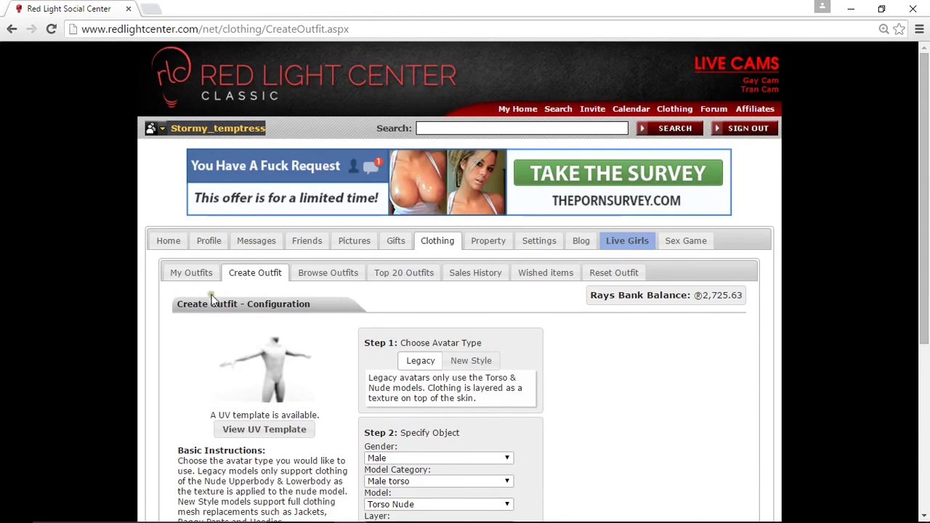
click(472, 361)
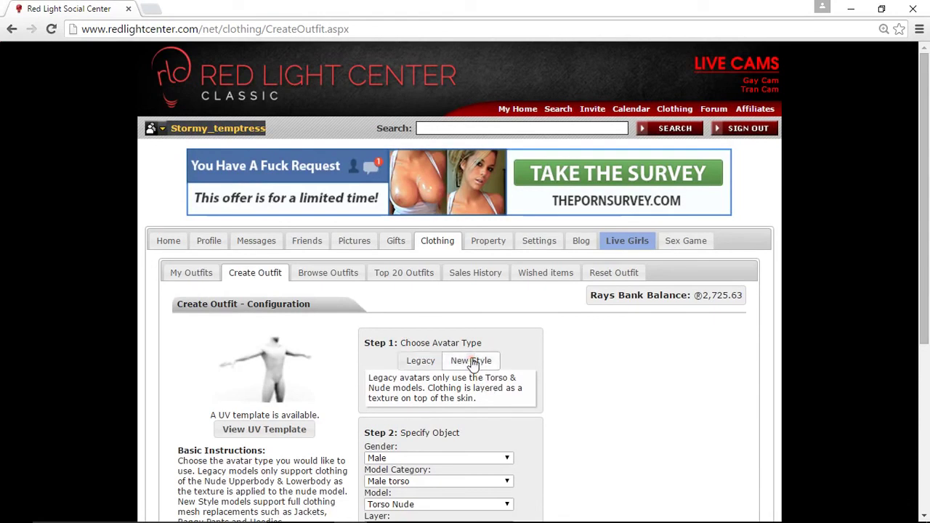
scroll(468, 360, down, 3)
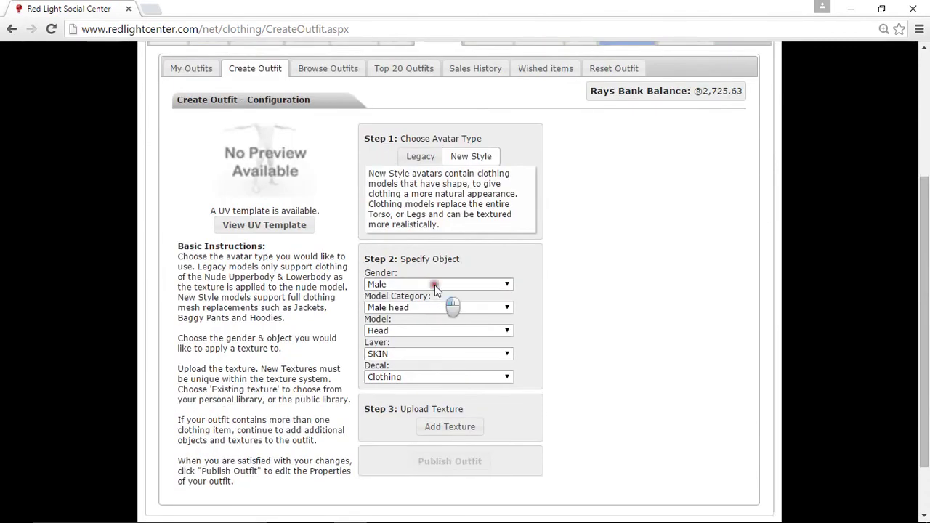
click(434, 284)
click(419, 308)
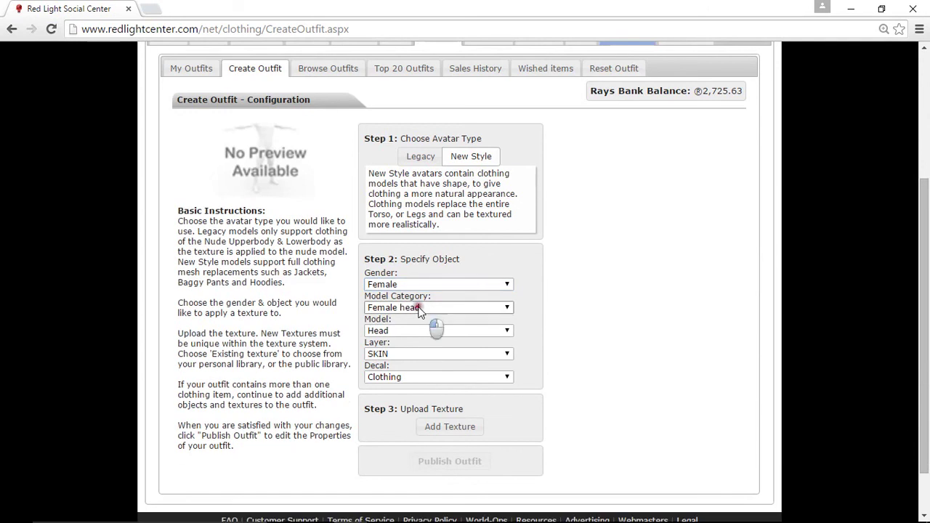
Set category Female legs, model Jeans Straight leg, layer CLOTHING, then add a texture
click(418, 309)
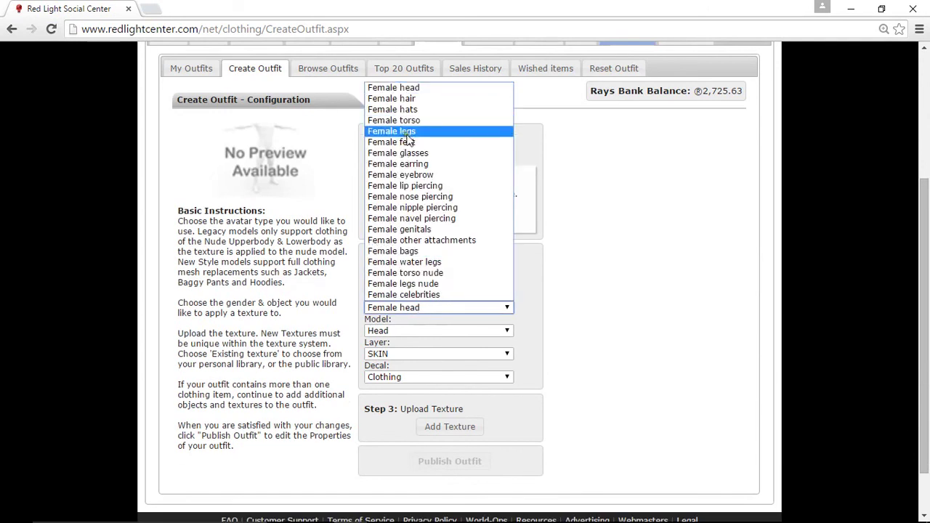
click(409, 131)
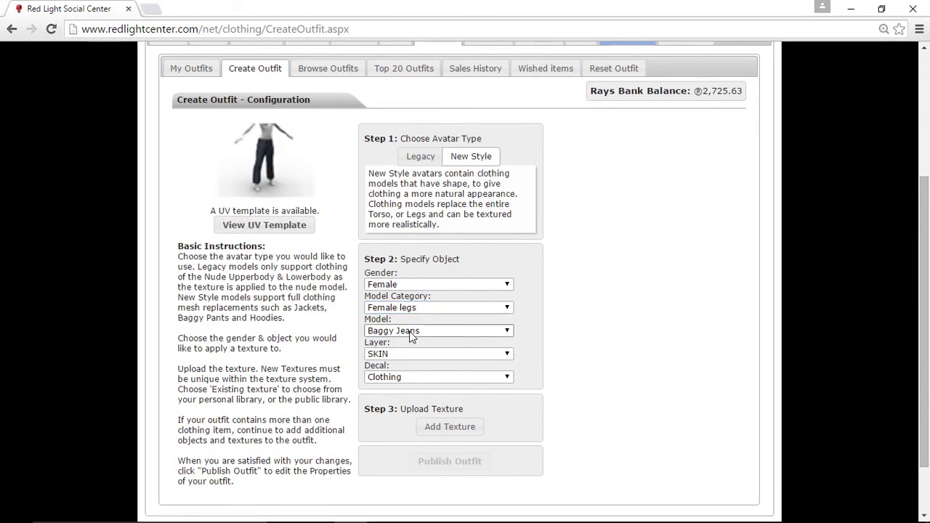
click(409, 331)
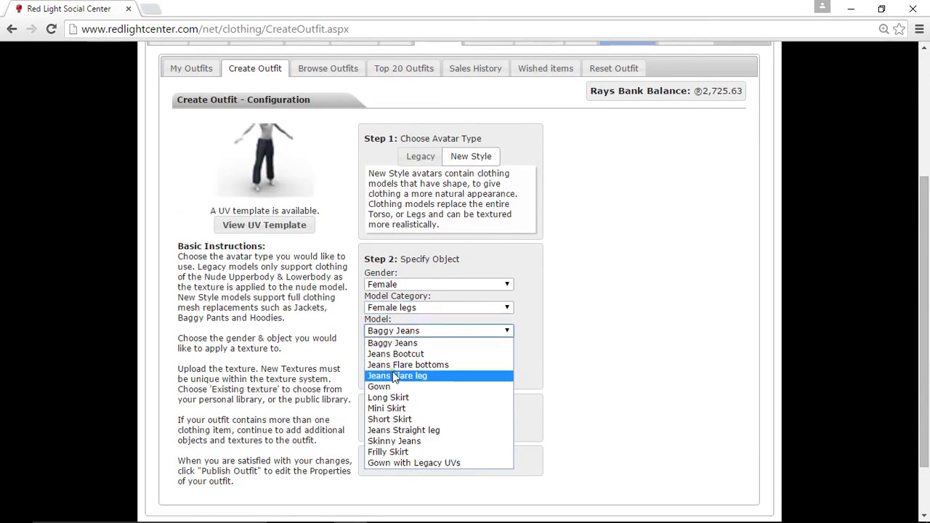
click(412, 431)
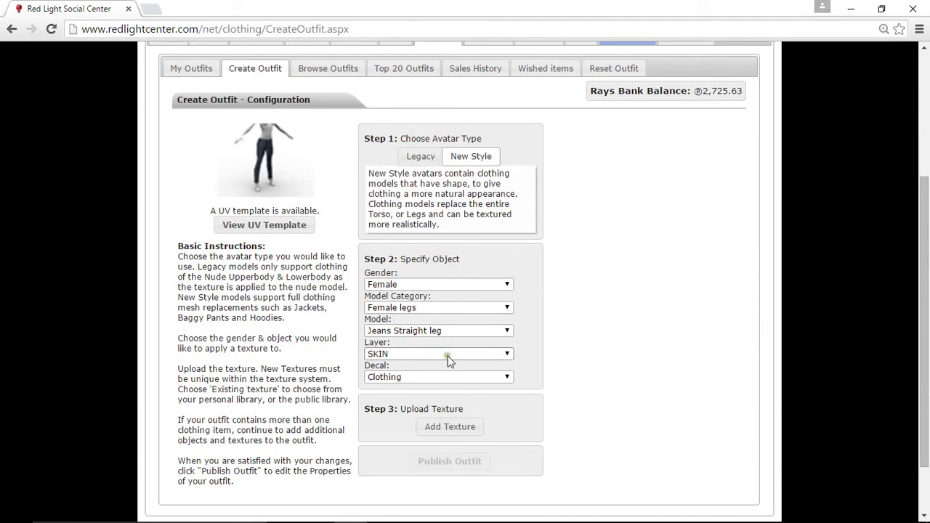
click(395, 355)
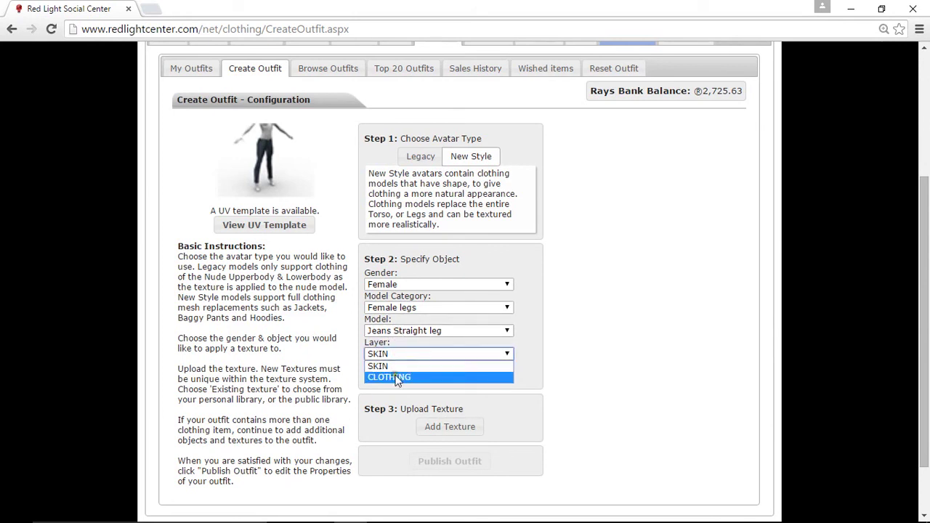
click(395, 377)
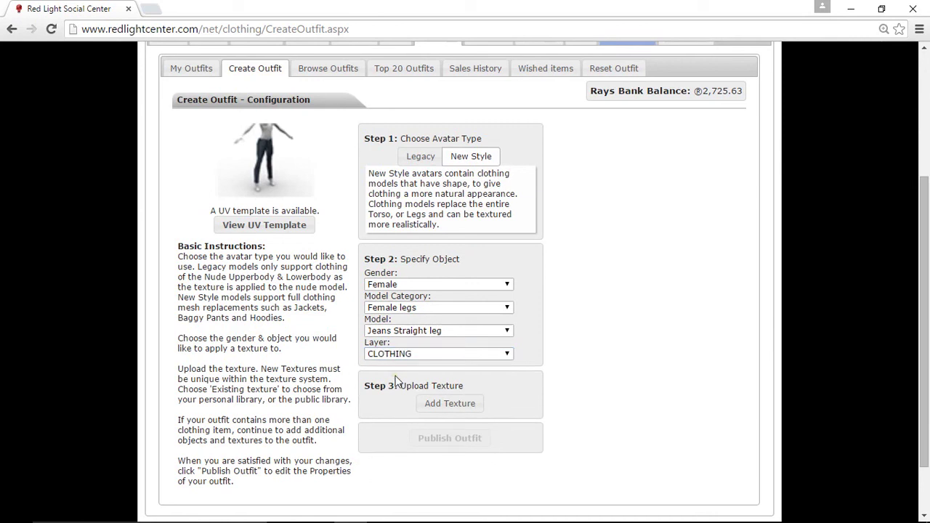
click(454, 411)
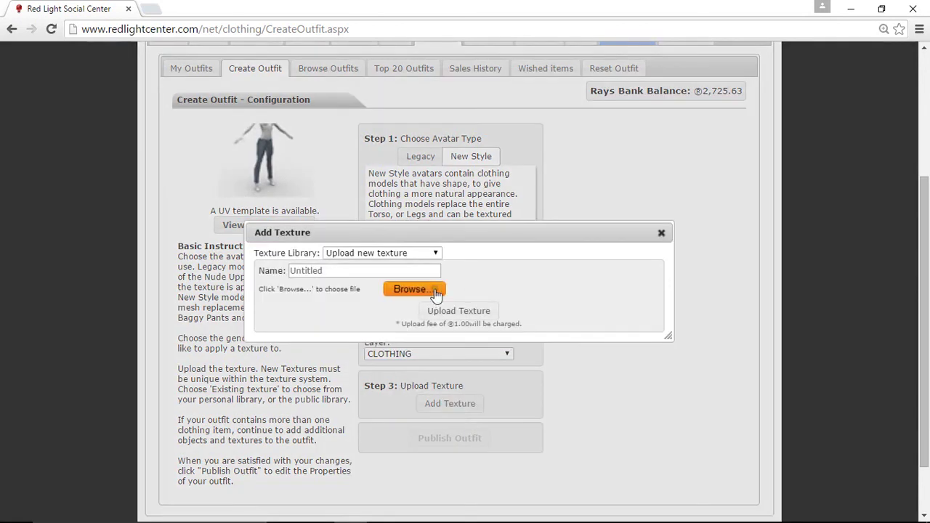
Choose BLUE JEANS STRAIGHT.png from the Desktop as the texture file
click(436, 291)
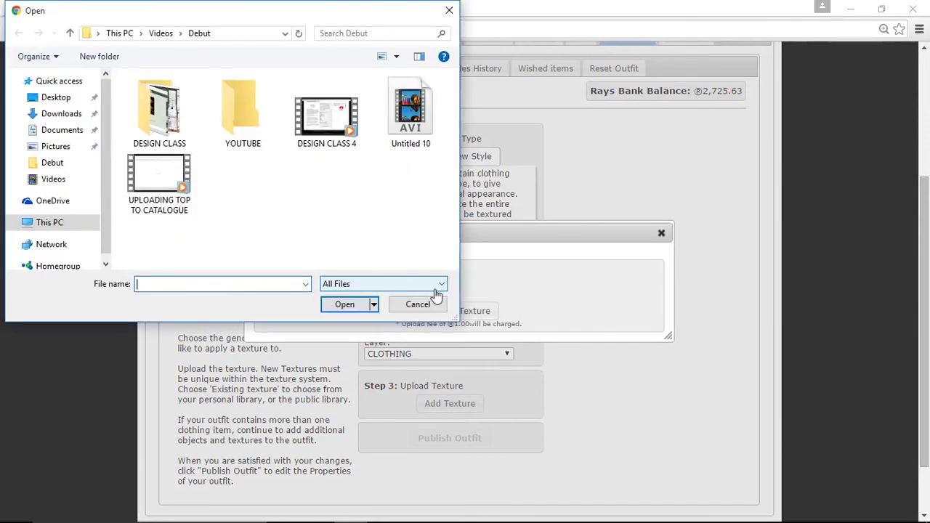
scroll(48, 139, down, 3)
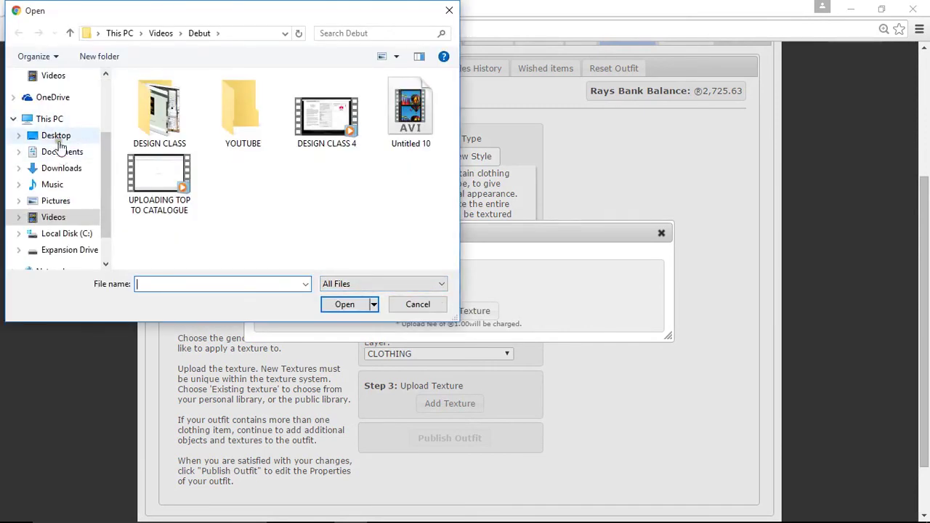
click(56, 136)
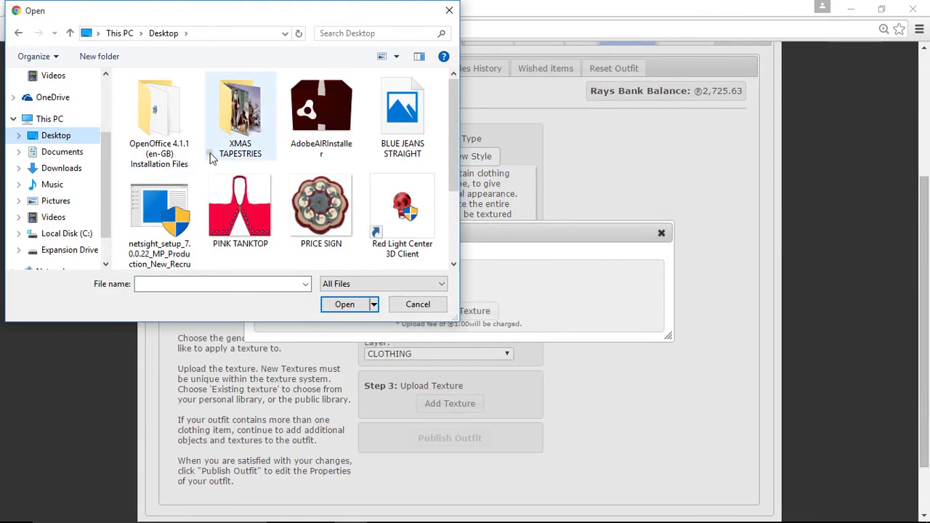
scroll(210, 158, down, 1)
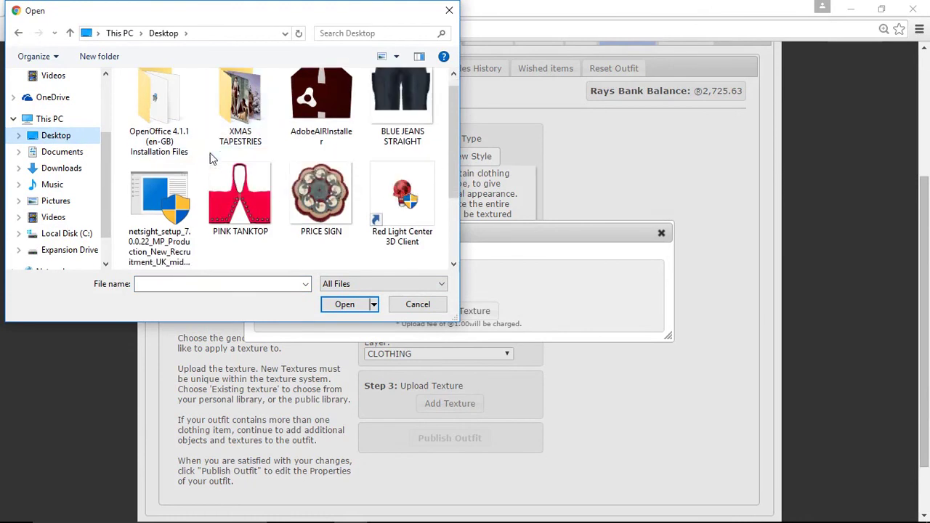
scroll(218, 145, up, 1)
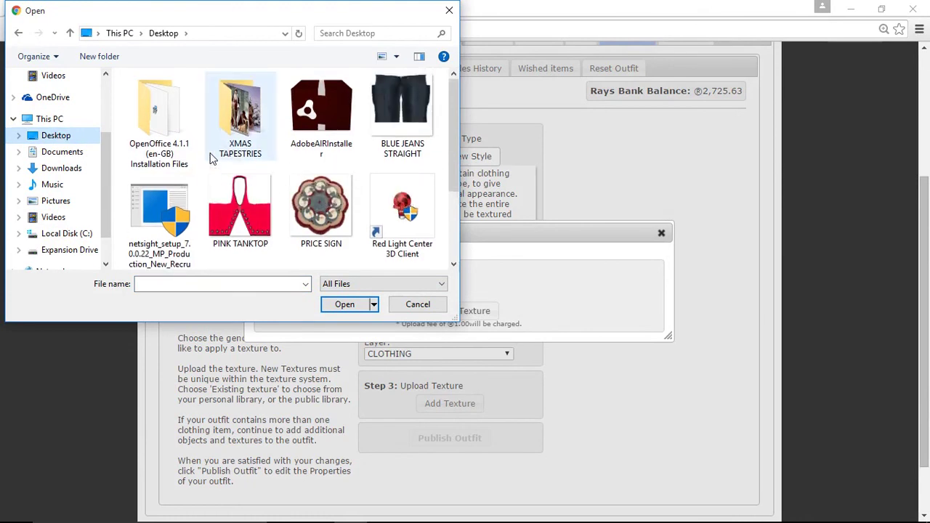
click(395, 103)
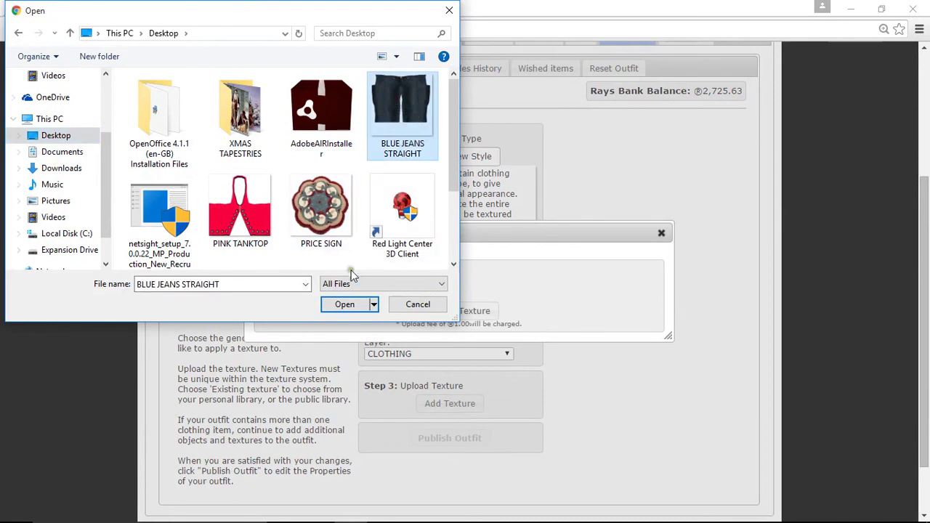
click(351, 304)
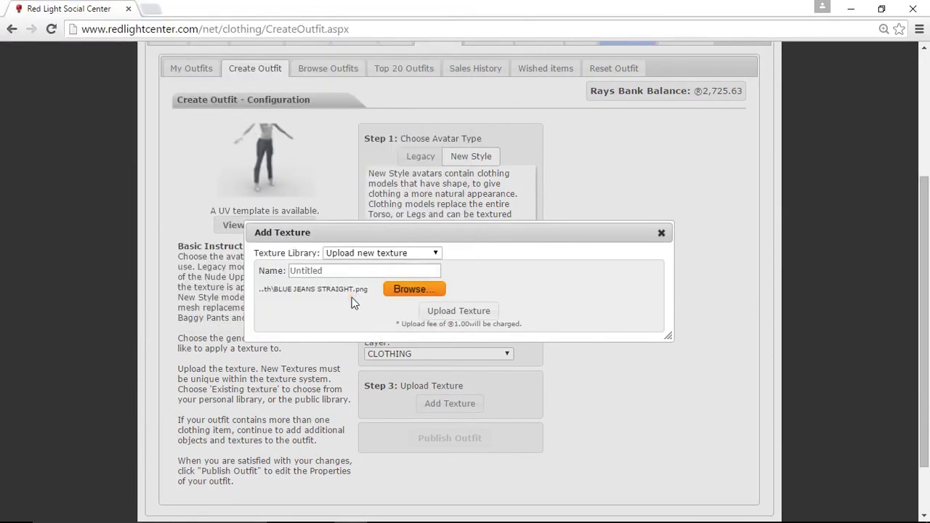
Upload the texture and check that Jeans Straight leg, CLOTHING appears in the outfit items
click(465, 311)
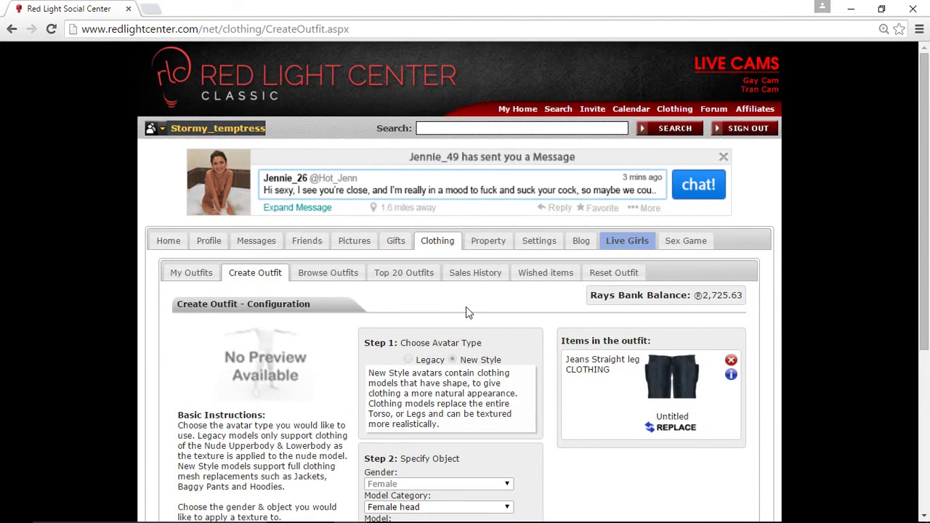
scroll(463, 311, down, 1)
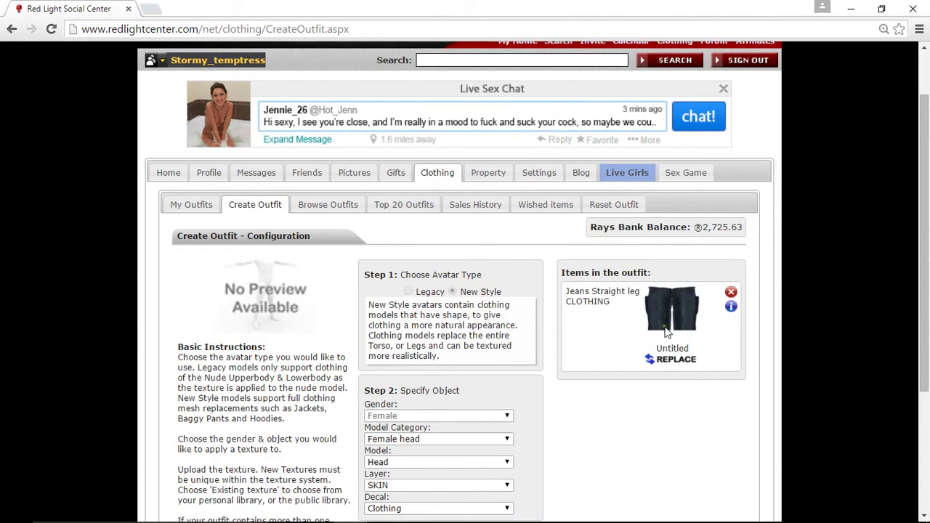
scroll(413, 316, down, 1)
scroll(414, 317, down, 2)
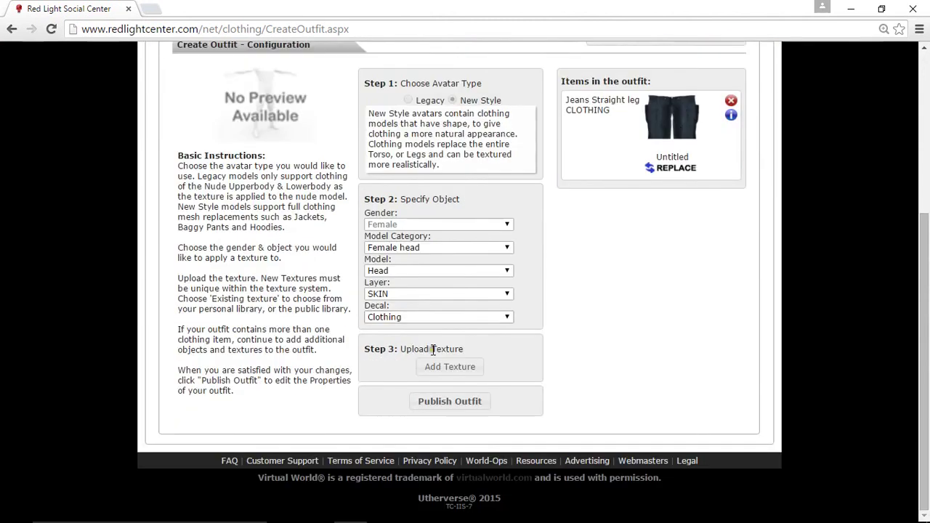
Publish the outfit, test it on the avatar, and minimise the browser
click(447, 401)
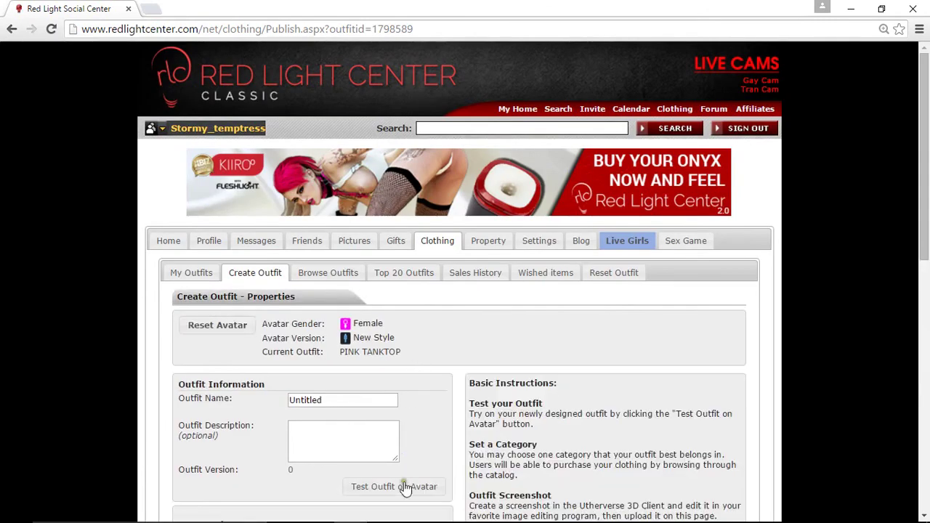
click(403, 486)
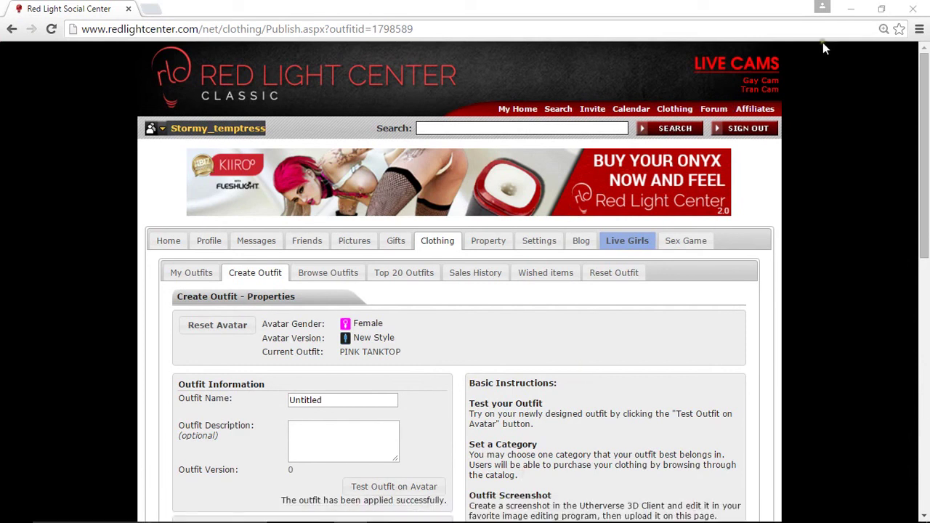
click(850, 9)
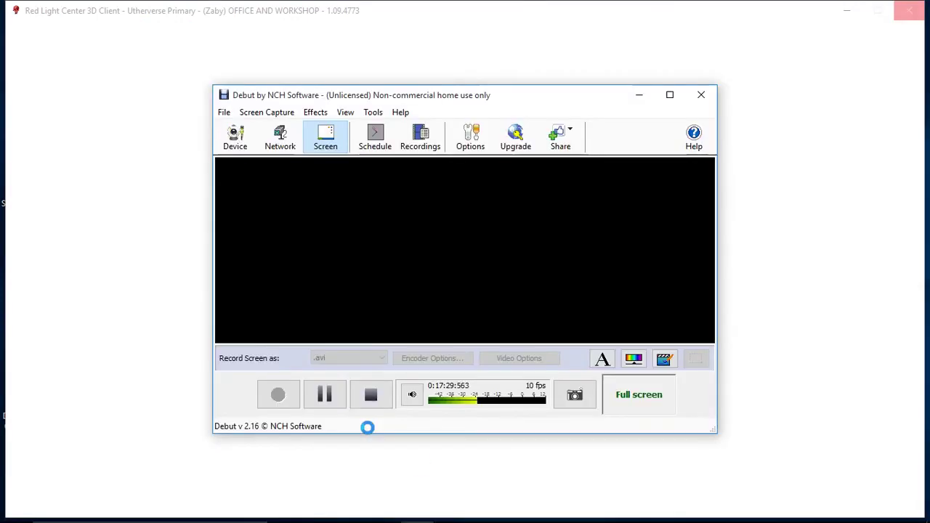
Let the 3D client load and rotate the avatar to inspect the new straight-leg jeans
click(328, 402)
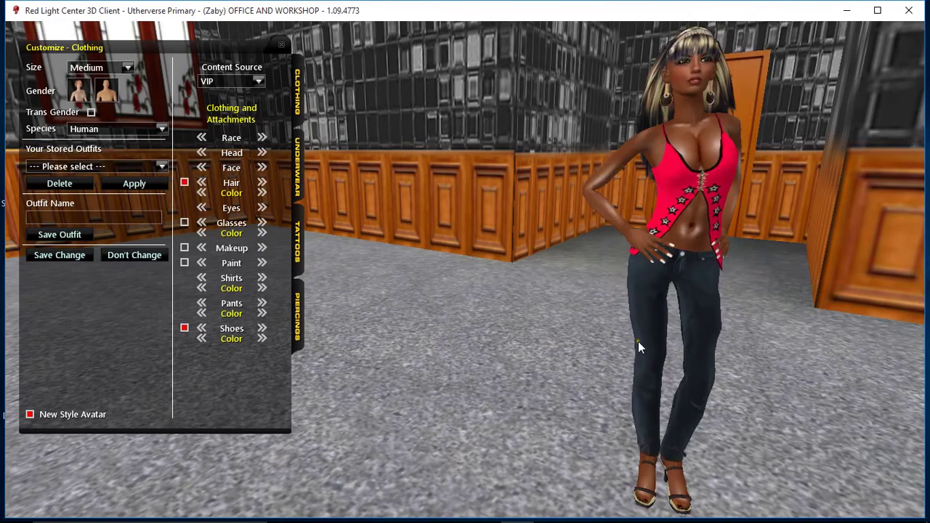
drag(637, 341, 721, 312)
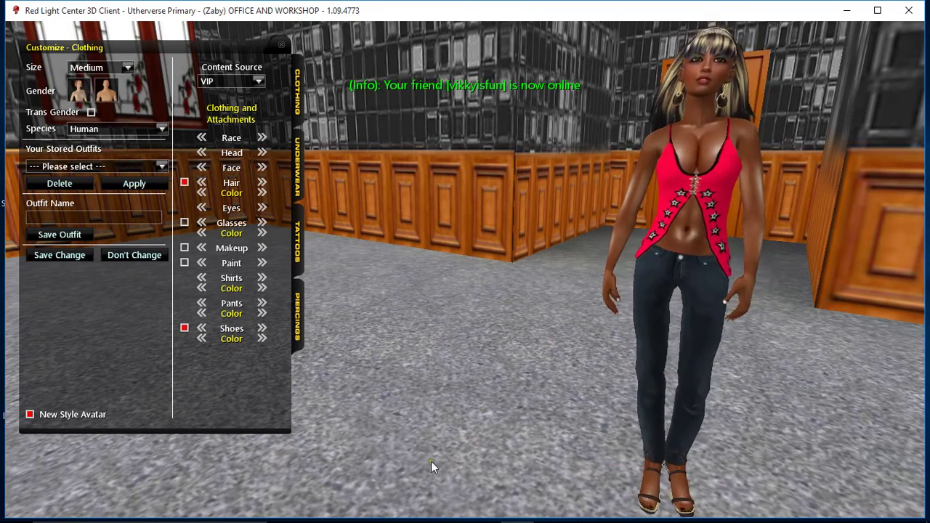
mouse_move(470, 517)
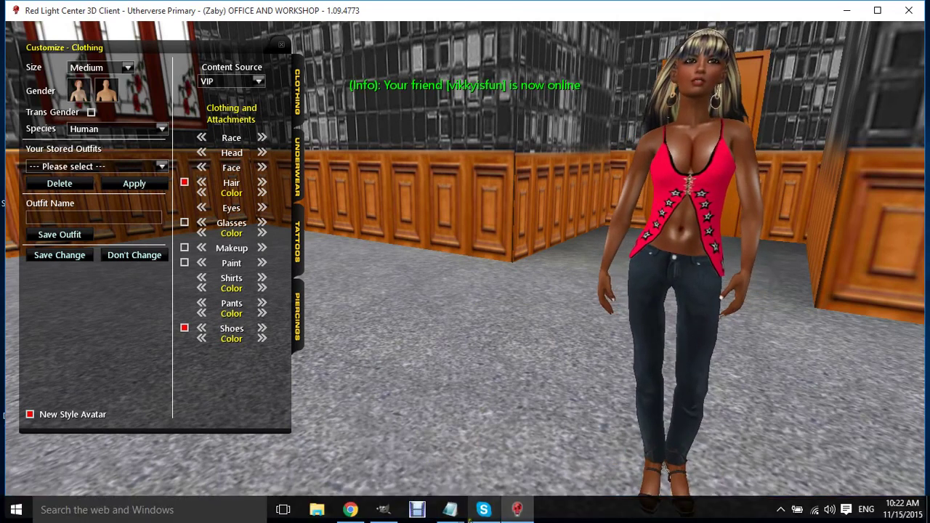
click(418, 511)
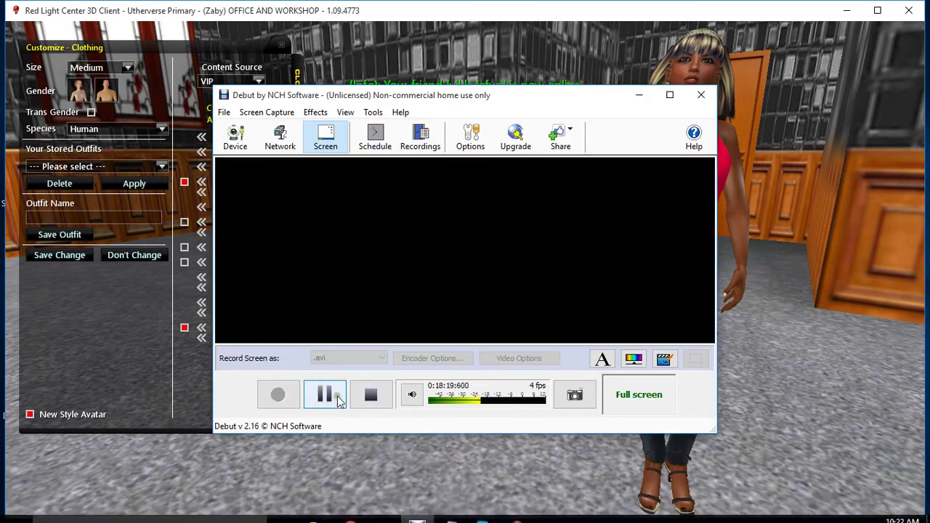